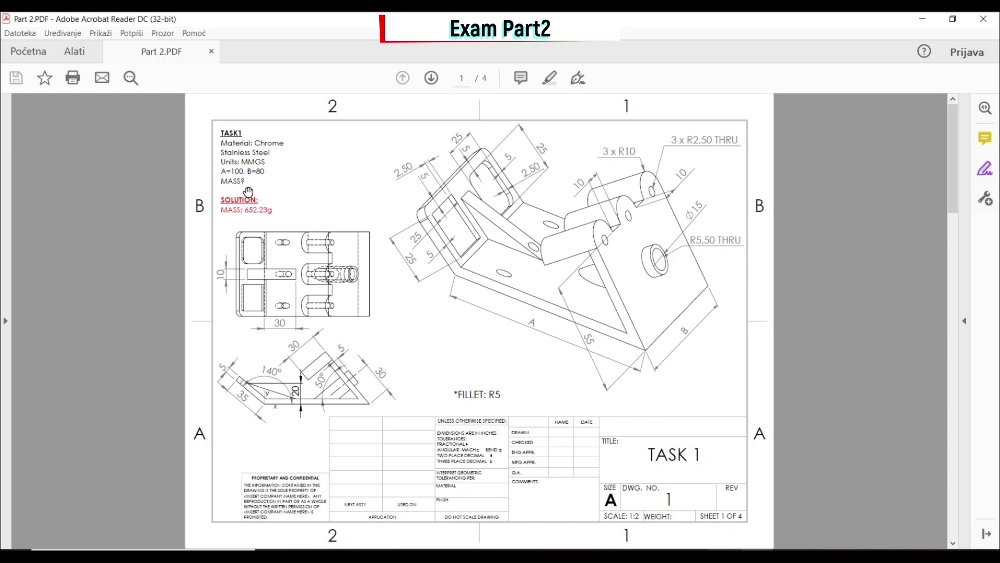
- Review the four task sheets of the Part 2 drawing, then return to the Task 1 sheet
{"action": "scroll", "coordinate": [248, 192], "scroll_direction": "down", "scroll_amount": 1}
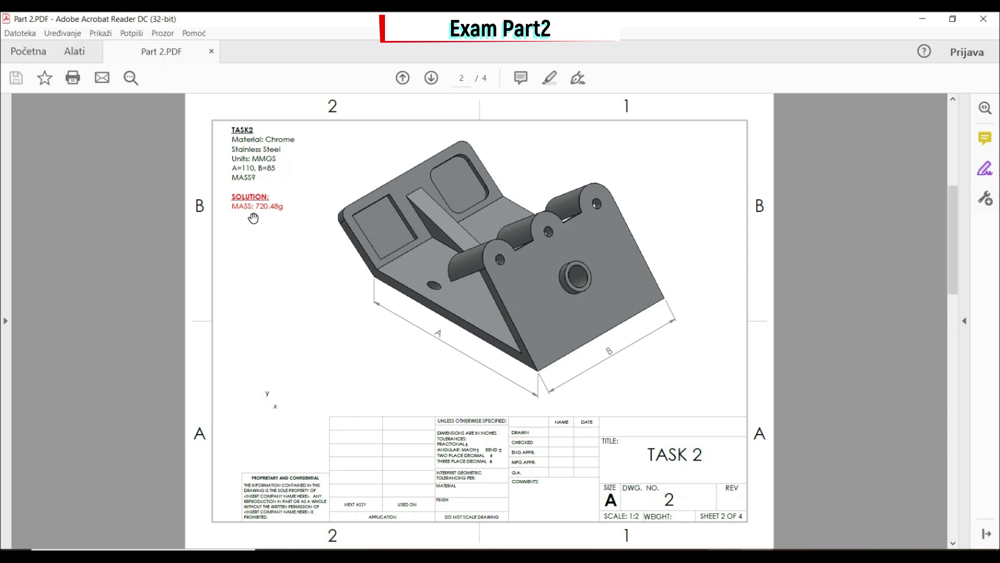
{"action": "scroll", "coordinate": [253, 218], "scroll_direction": "down", "scroll_amount": 1}
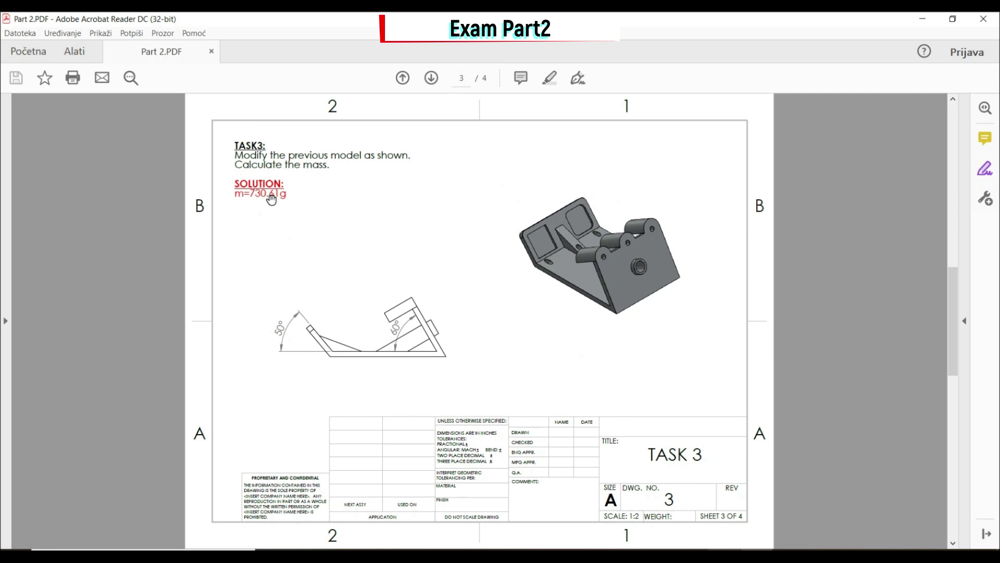
{"action": "scroll", "coordinate": [271, 199], "scroll_direction": "down", "scroll_amount": 1}
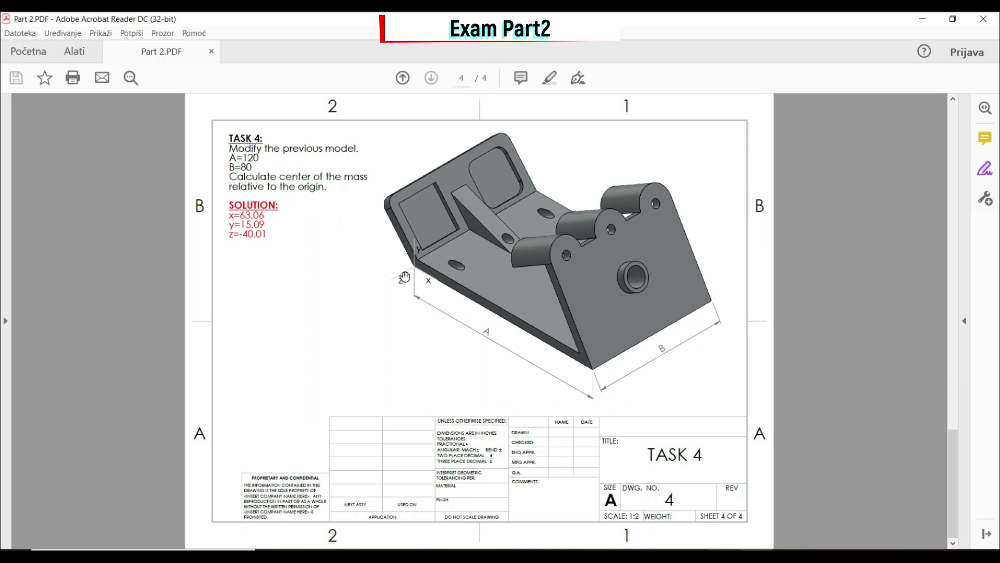
{"action": "scroll", "coordinate": [424, 283], "scroll_direction": "up", "scroll_amount": 3}
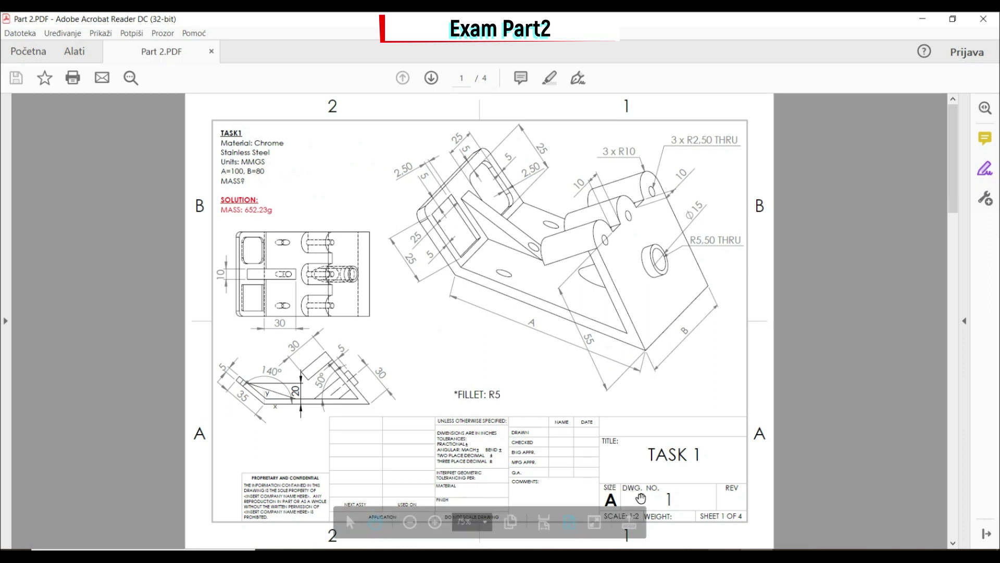
- Switch to SOLIDWORKS and define the global variables A = 100 and B = 80 for the part
{"action": "key", "text": "alt+Tab"}
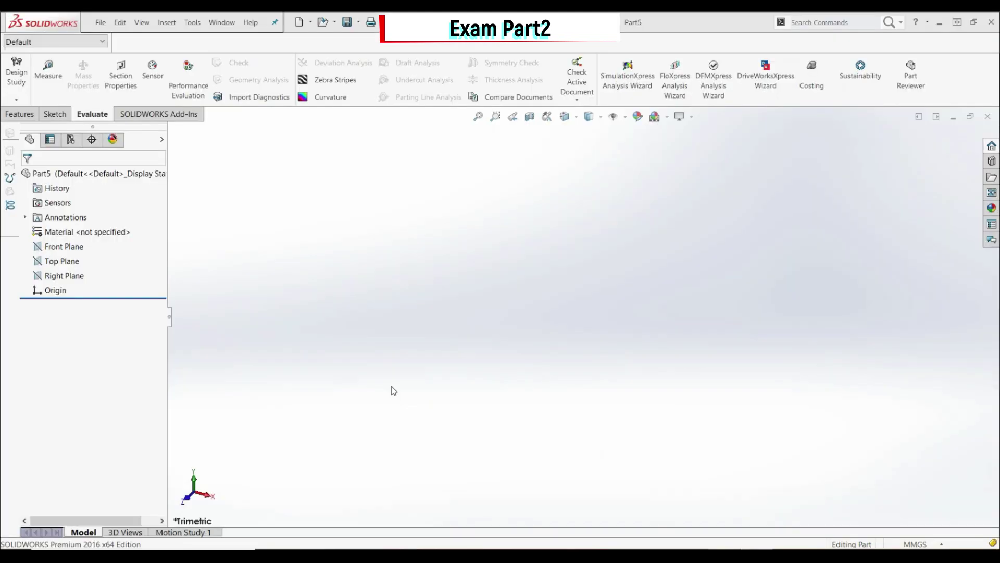
{"action": "left_click", "coordinate": [190, 23]}
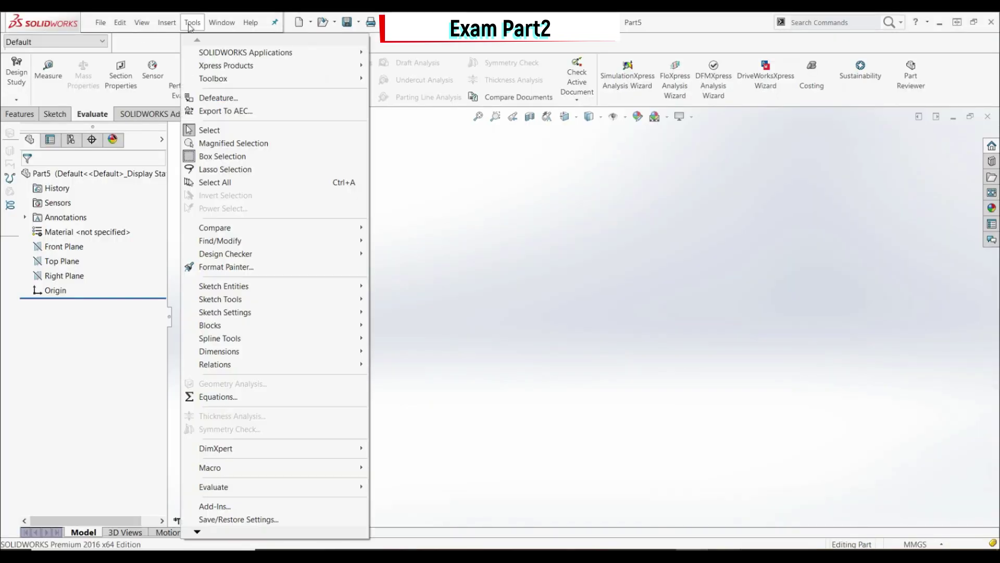
{"action": "left_click", "coordinate": [247, 400]}
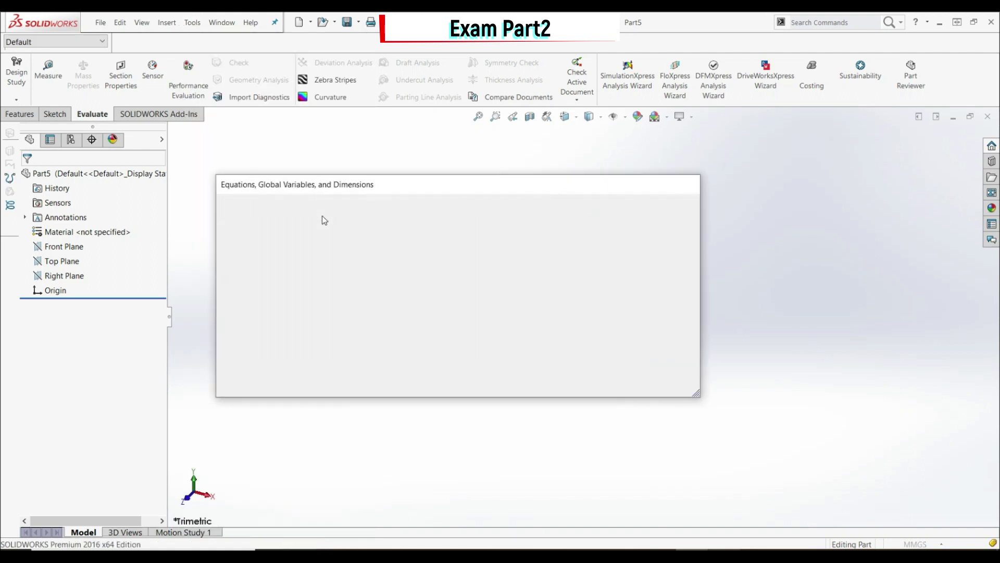
{"action": "type", "text": "A"}
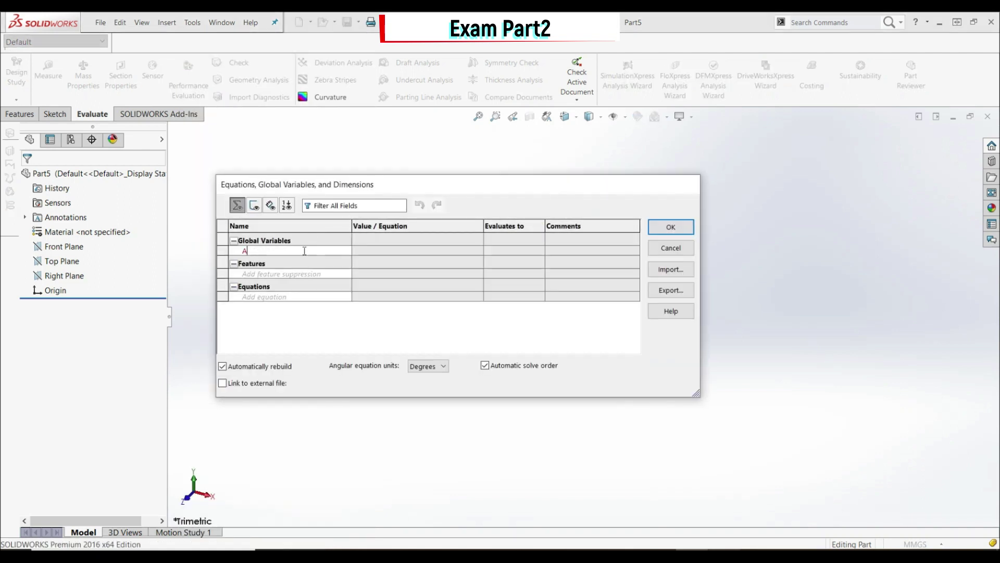
{"action": "key", "text": "Tab"}
{"action": "type", "text": "100"}
{"action": "key", "text": "Return"}
{"action": "type", "text": "B"}
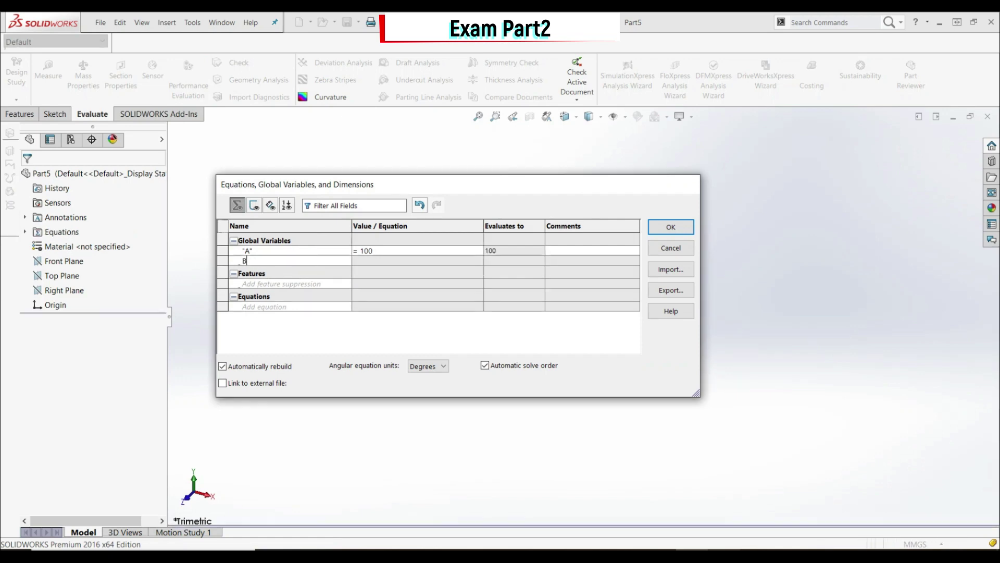
{"action": "key", "text": "Tab"}
{"action": "type", "text": "80"}
{"action": "key", "text": "Tab"}
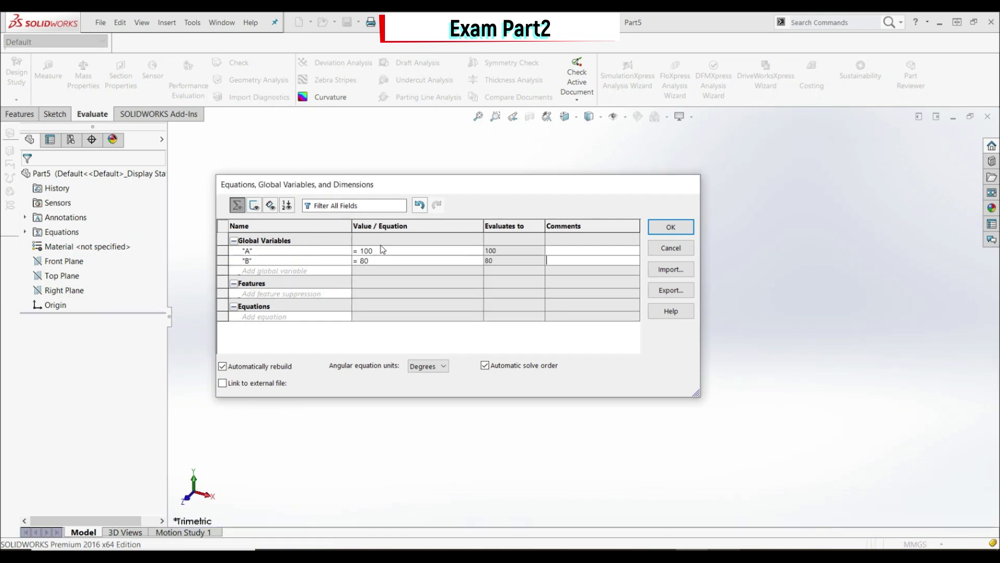
{"action": "left_click", "coordinate": [661, 228]}
- Assign Chrome Stainless Steel from the Steel category as the part's material
{"action": "right_click", "coordinate": [99, 248]}
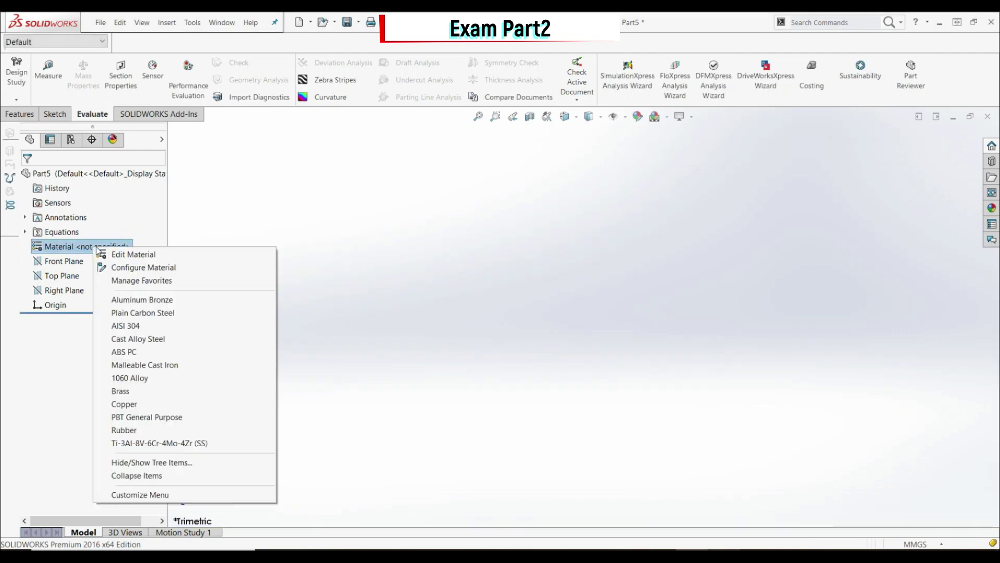
{"action": "left_click", "coordinate": [117, 254]}
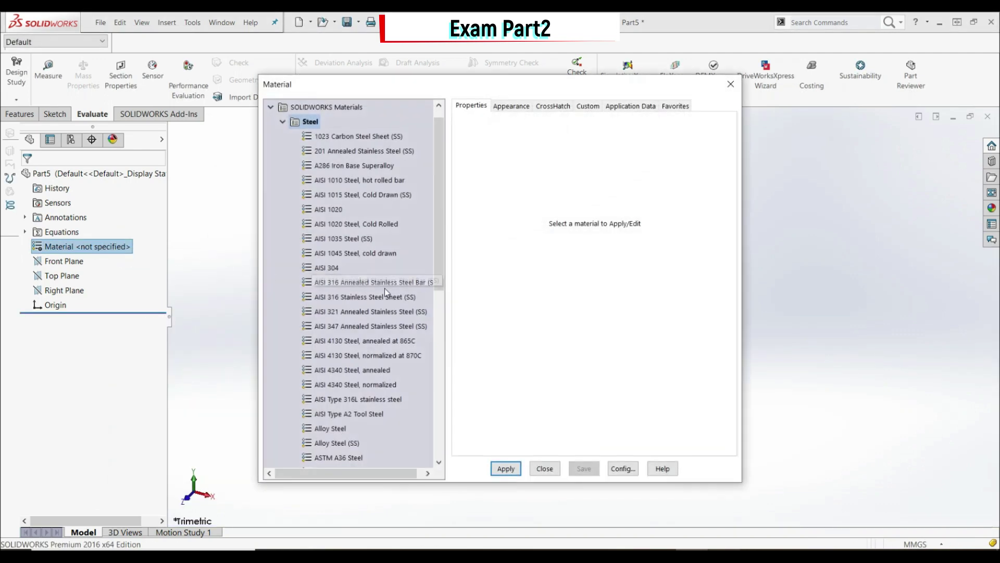
{"action": "scroll", "coordinate": [376, 290], "scroll_direction": "down", "scroll_amount": 5}
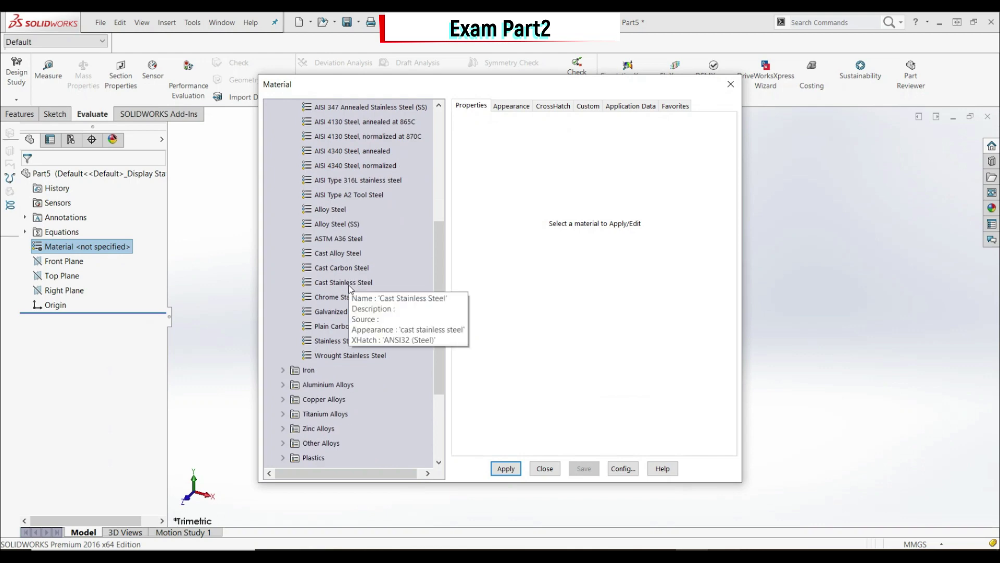
{"action": "left_click", "coordinate": [350, 297]}
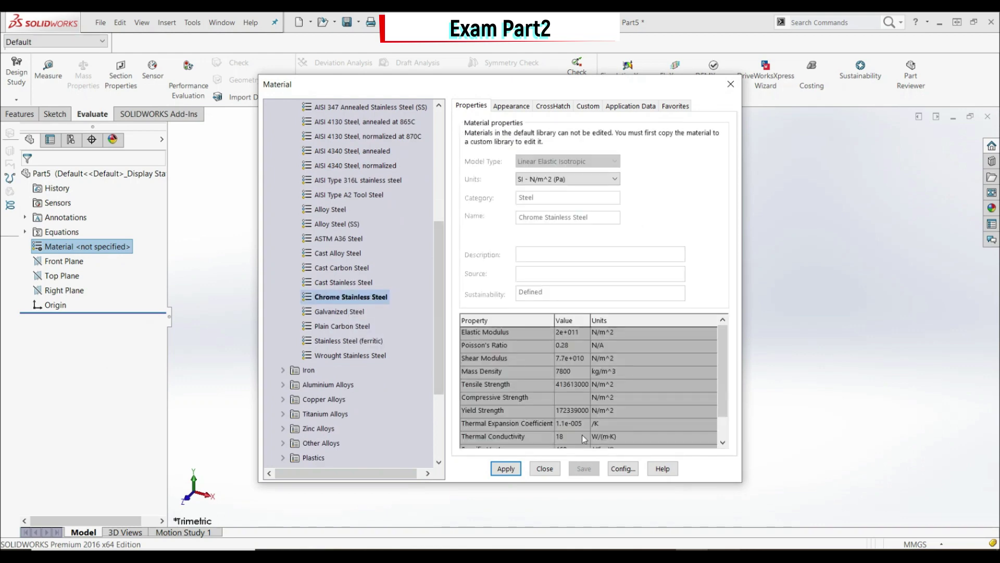
{"action": "left_click", "coordinate": [505, 468]}
{"action": "left_click", "coordinate": [544, 469]}
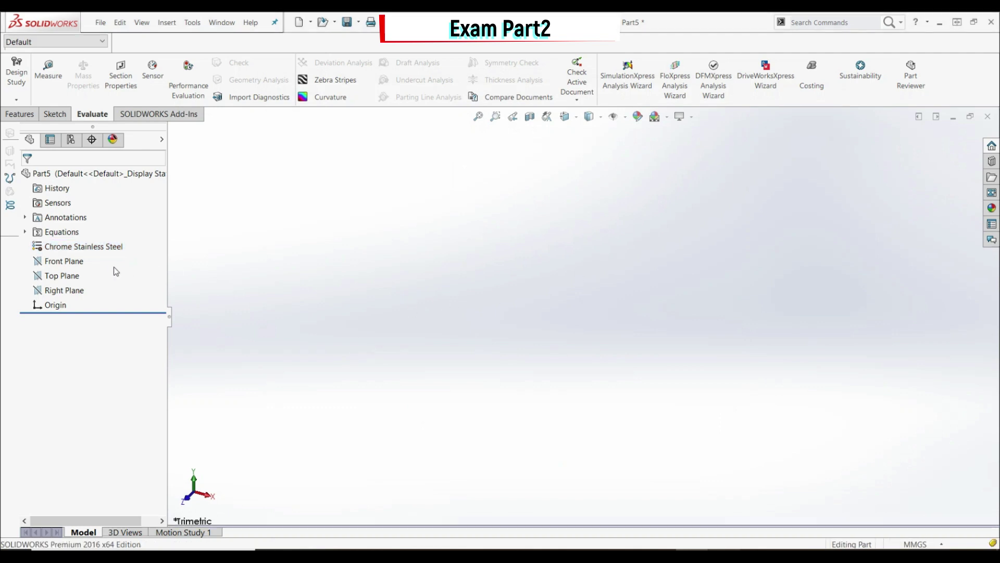
- Sketch three connected lines on the Front Plane: about 83 mm sloping down to the origin, about 109 mm horizontal, and one sloping back up inward
{"action": "left_click", "coordinate": [69, 261]}
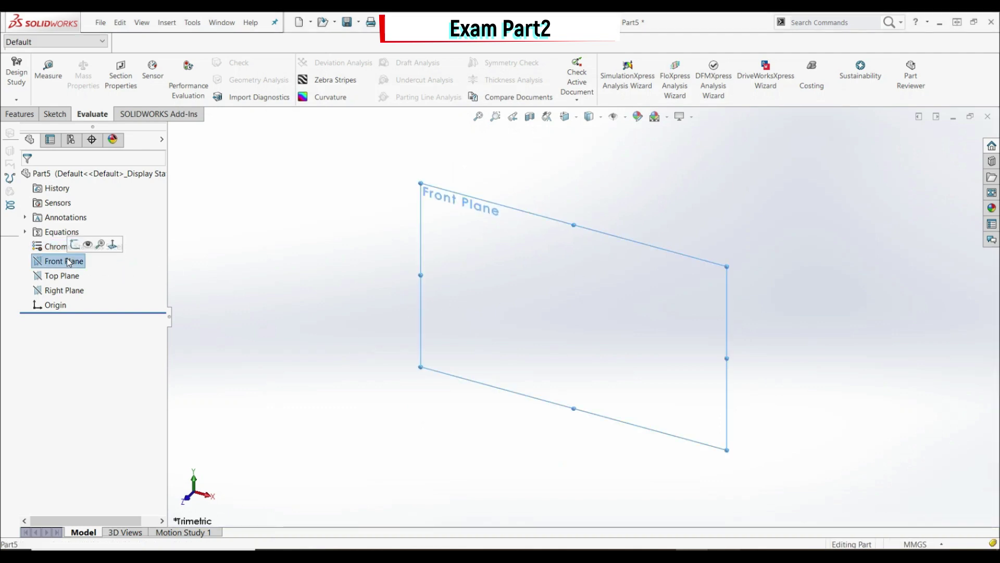
{"action": "left_click", "coordinate": [76, 244]}
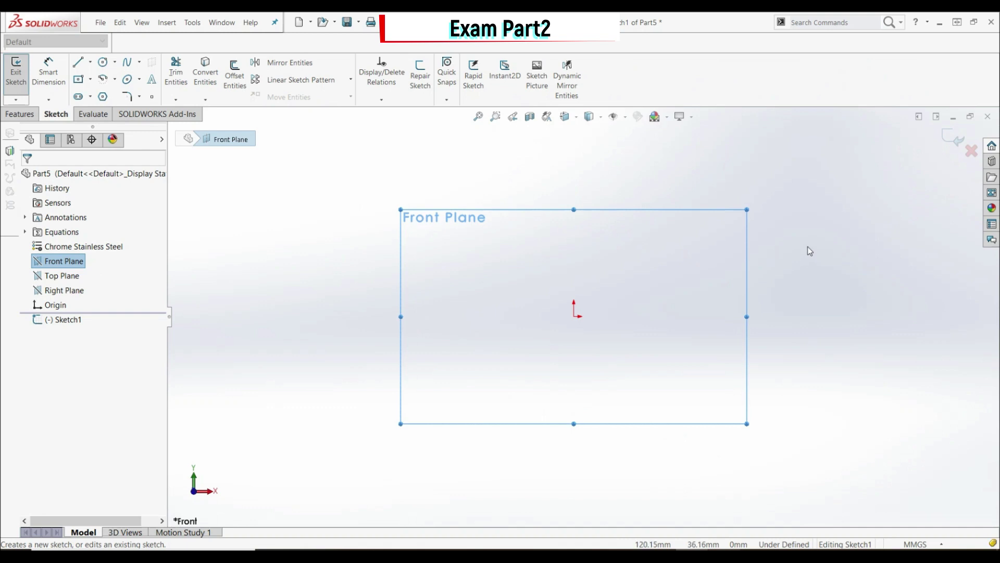
{"action": "left_click", "coordinate": [78, 62]}
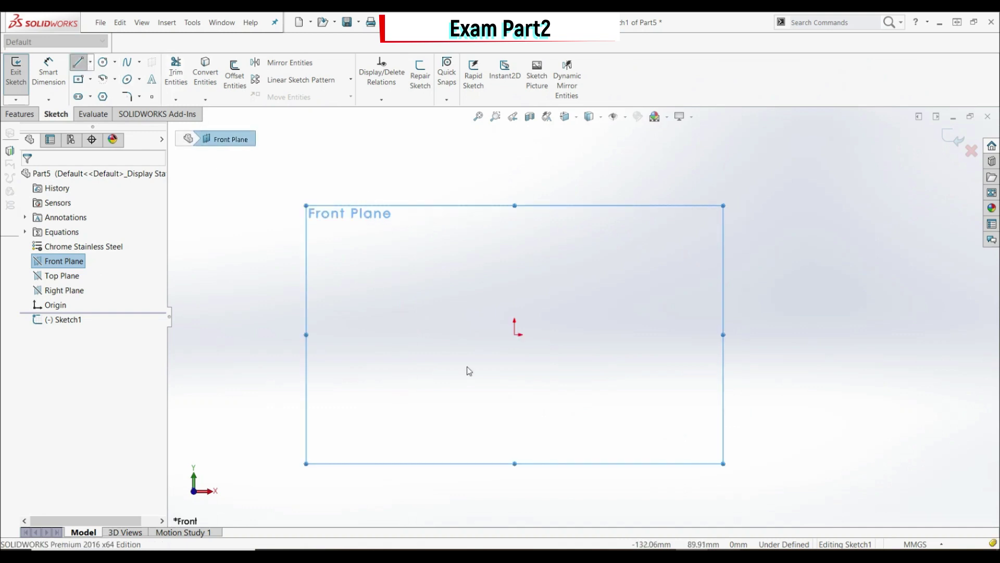
{"action": "left_click", "coordinate": [355, 225]}
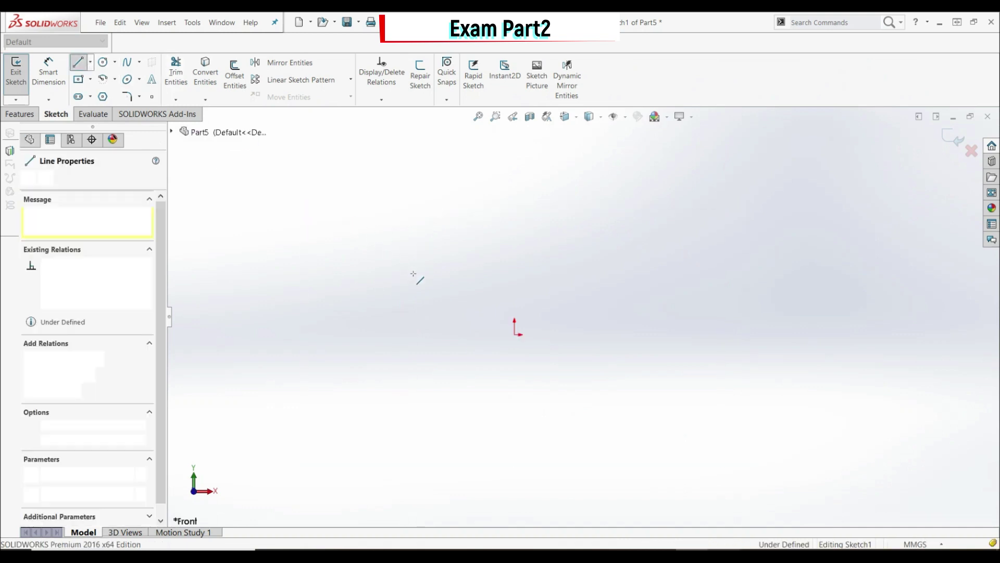
{"action": "left_click", "coordinate": [515, 334]}
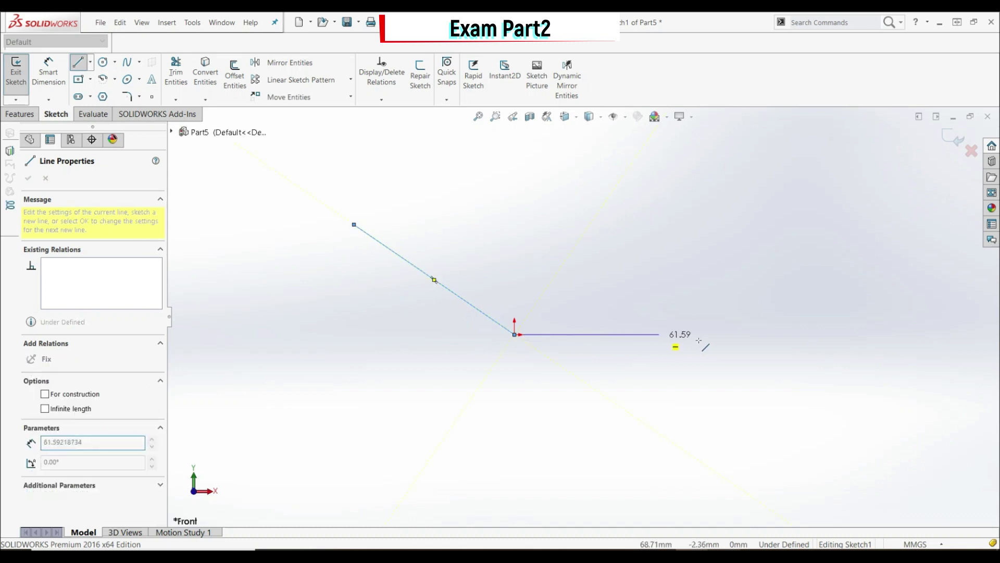
{"action": "left_click", "coordinate": [771, 335]}
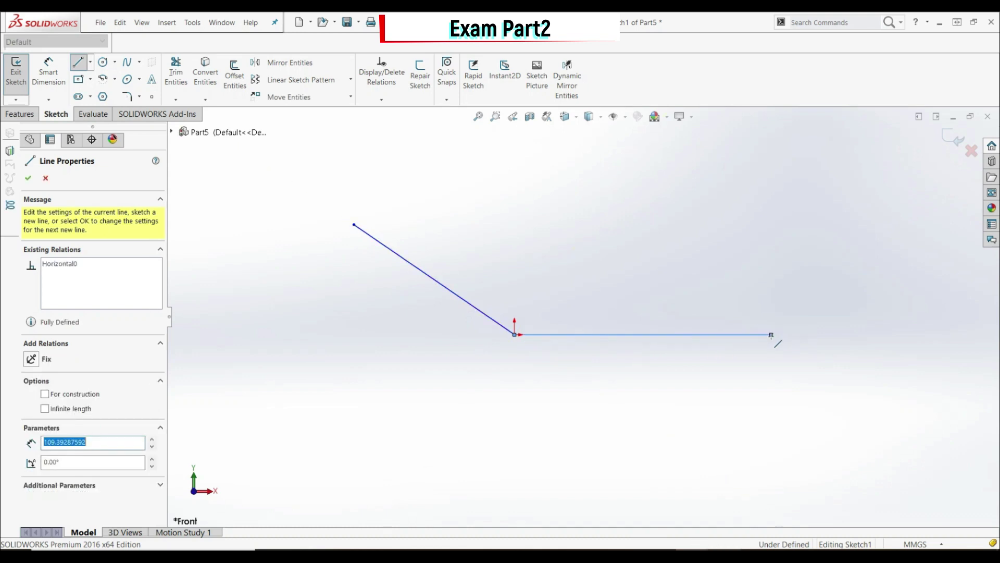
{"action": "left_click", "coordinate": [673, 236]}
{"action": "key", "text": "Escape"}
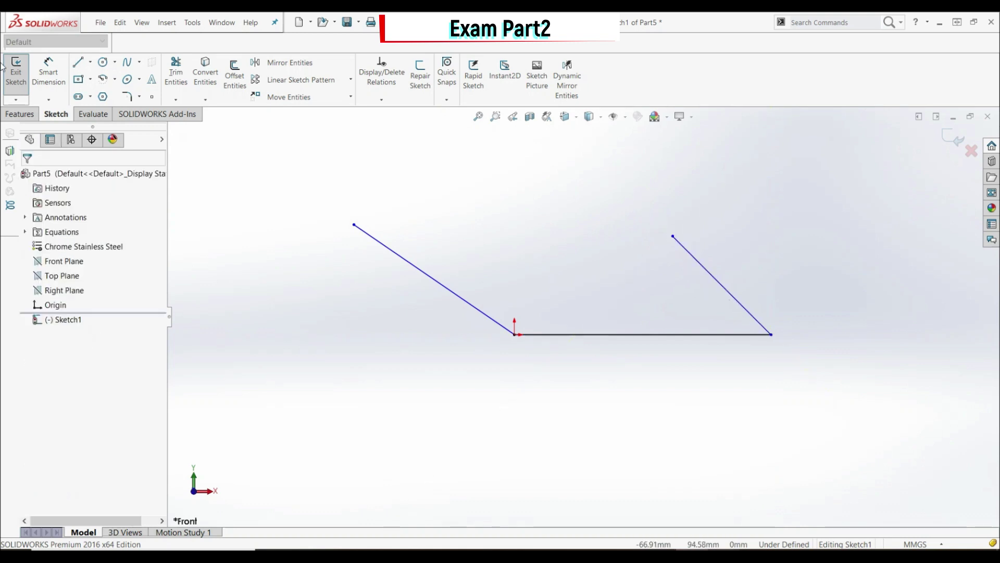
- Dimension the sloped line that ends at the origin to 35 mm
{"action": "left_click", "coordinate": [49, 73]}
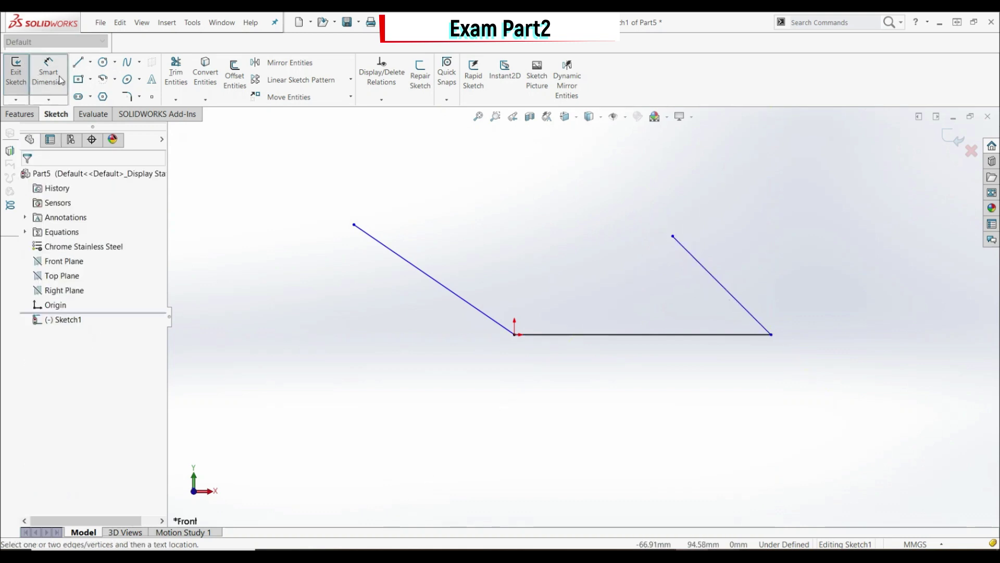
{"action": "left_click", "coordinate": [456, 296]}
{"action": "left_click", "coordinate": [403, 316]}
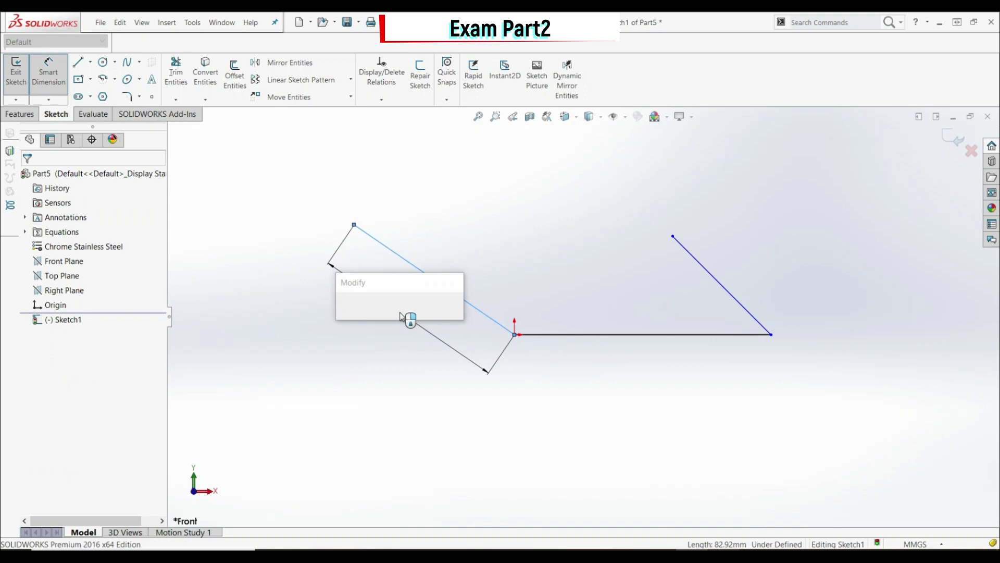
{"action": "type", "text": "35"}
{"action": "key", "text": "Return"}
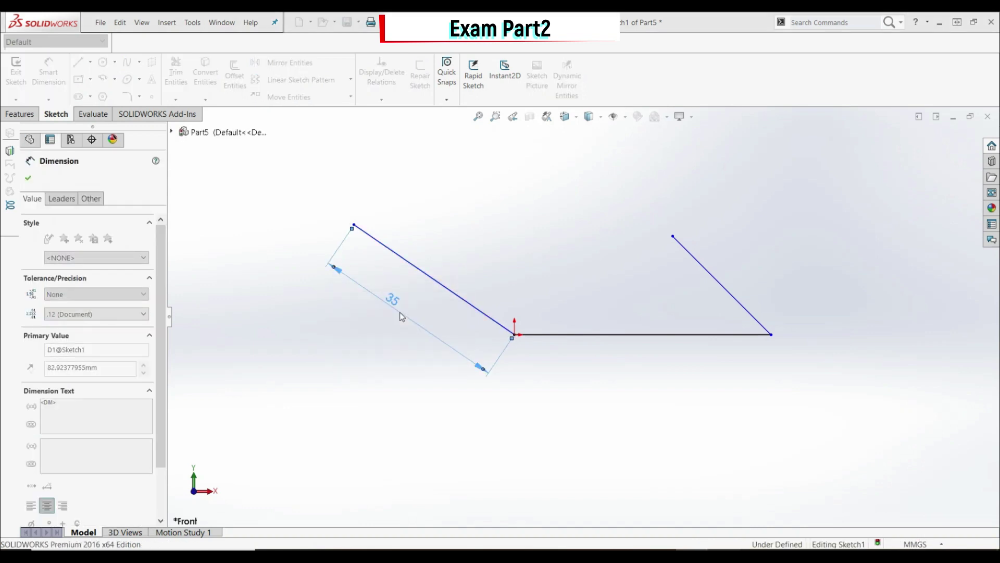
- Dimension the horizontal base line and link its length to the global variable A
{"action": "left_click", "coordinate": [574, 334]}
{"action": "left_click", "coordinate": [587, 376]}
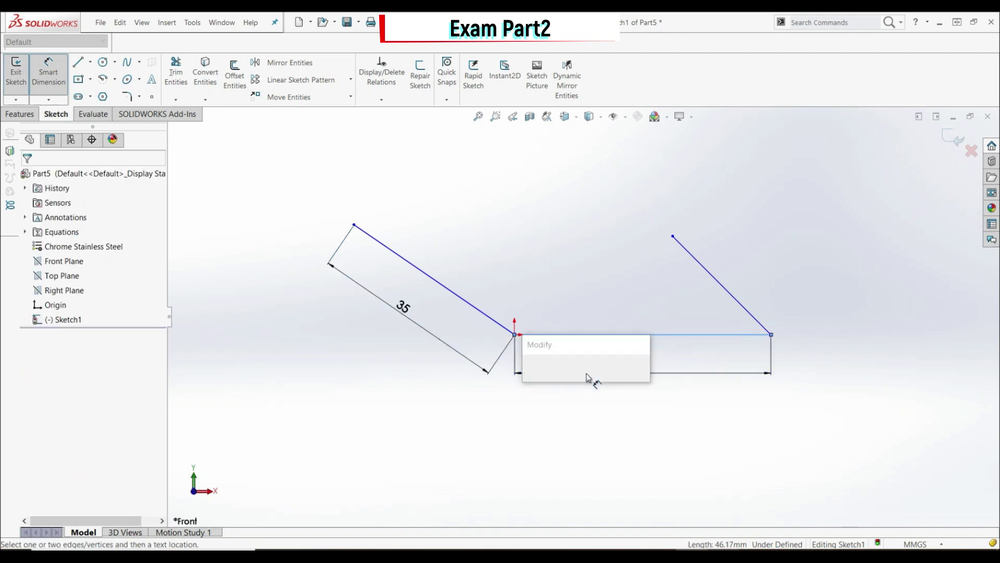
{"action": "type", "text": "="}
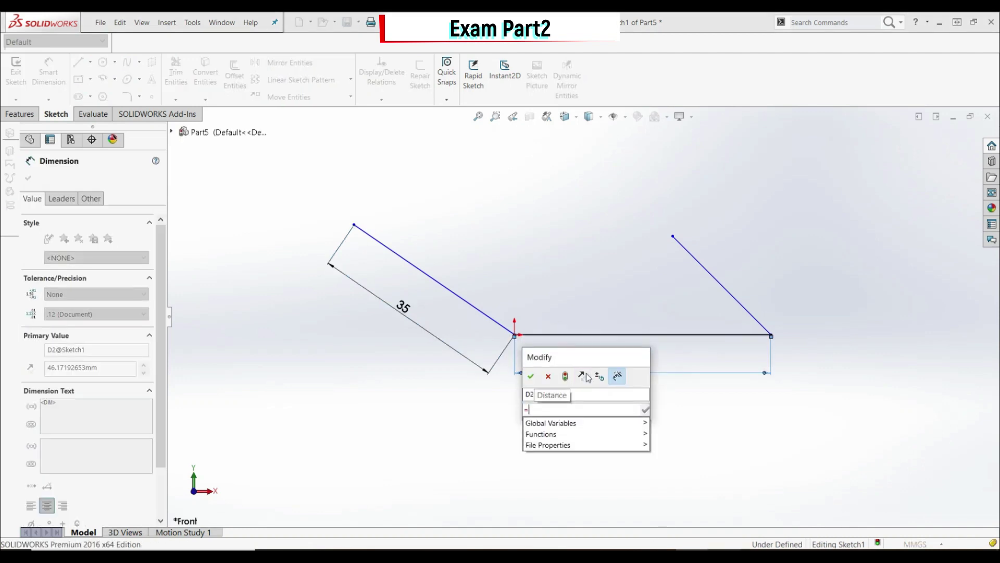
{"action": "key", "text": "Return"}
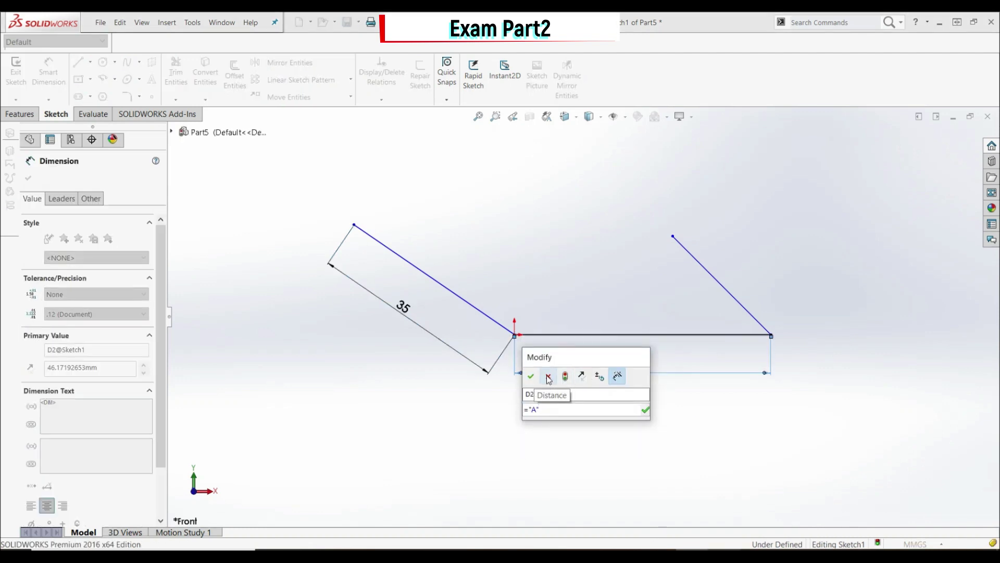
{"action": "left_click", "coordinate": [531, 377]}
{"action": "key", "text": "f"}
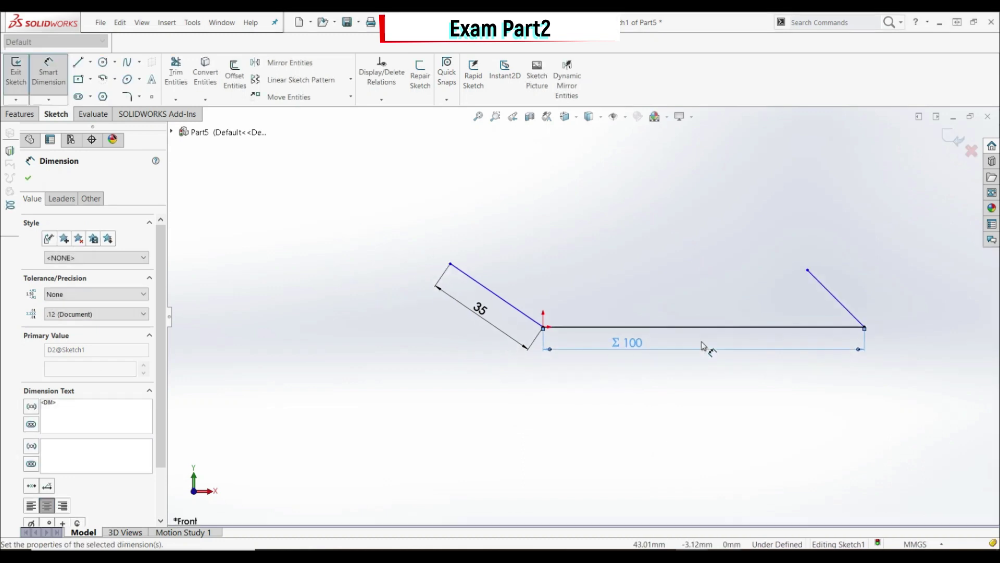
- Dimension the sloped line at the far end of the base to 55 mm
{"action": "left_click", "coordinate": [819, 318]}
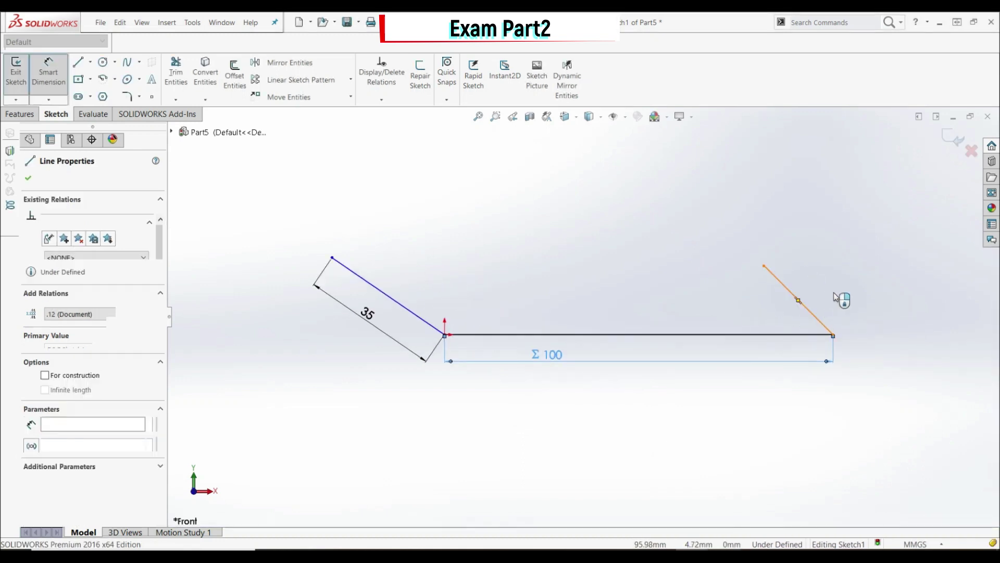
{"action": "left_click", "coordinate": [825, 270]}
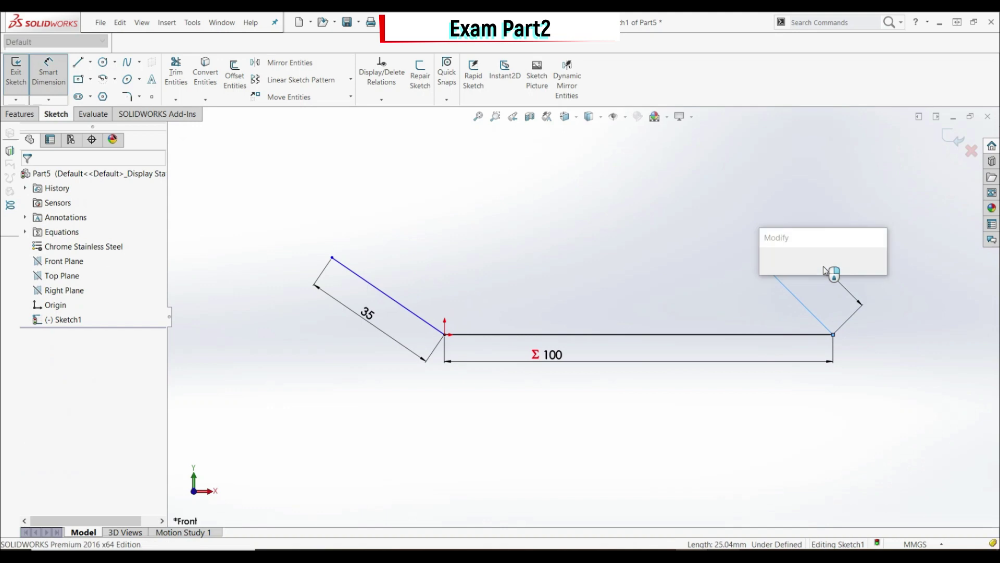
{"action": "type", "text": "5"}
{"action": "key", "text": "Return"}
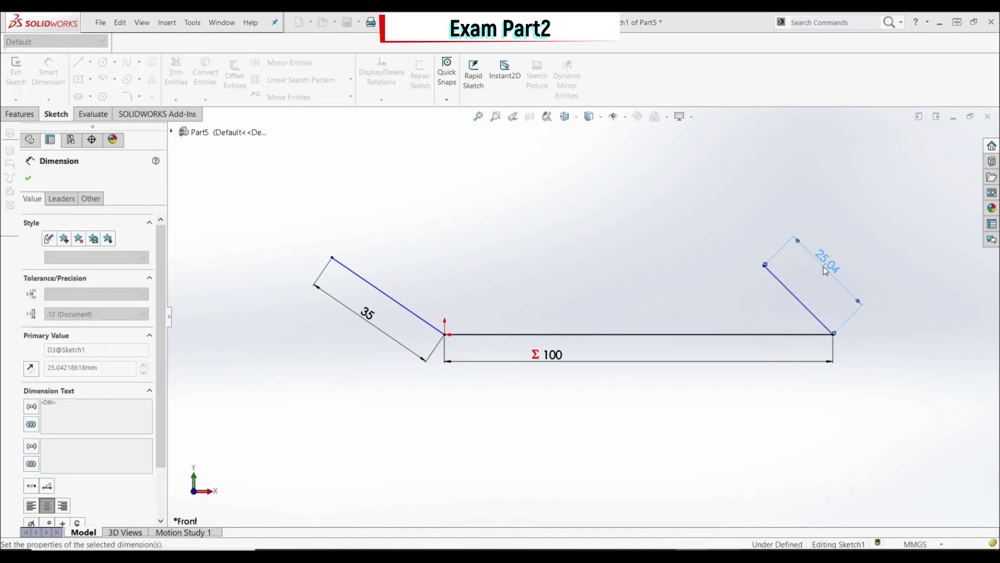
{"action": "double_click", "coordinate": [866, 297]}
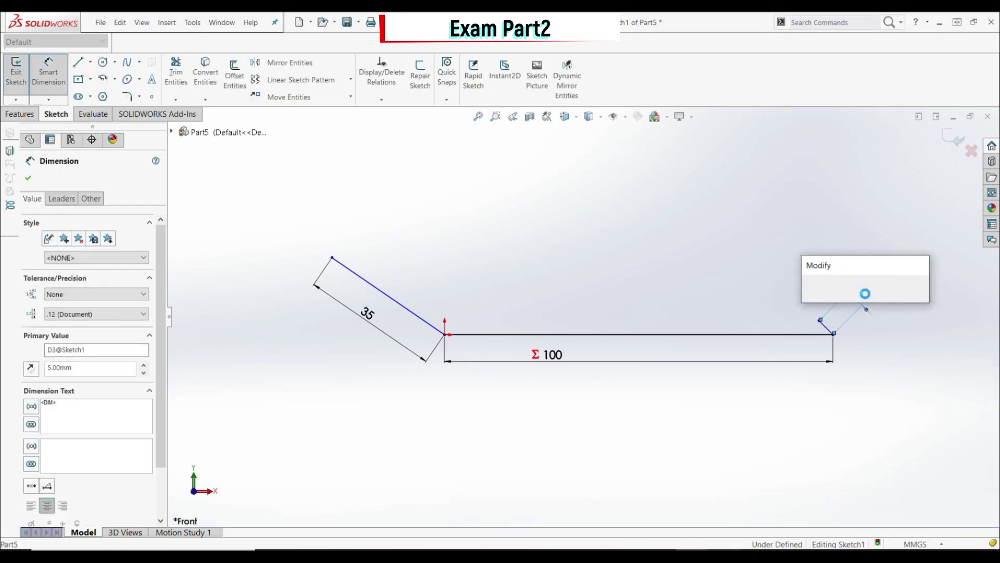
{"action": "type", "text": "55"}
{"action": "key", "text": "Return"}
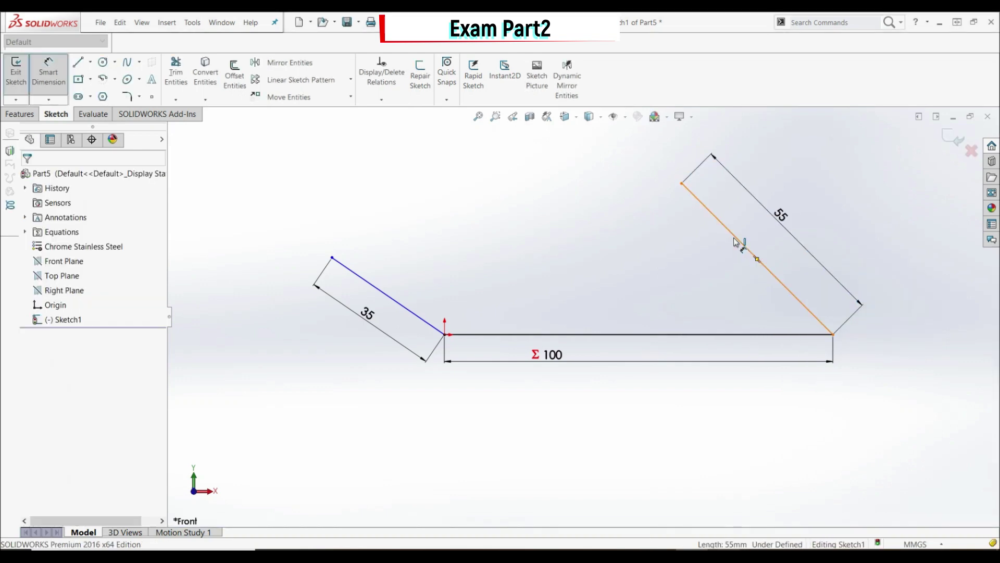
- Set the angle between the 55 mm line and the horizontal base line to 50°
{"action": "left_click", "coordinate": [735, 239]}
{"action": "left_click", "coordinate": [706, 334]}
{"action": "left_click", "coordinate": [675, 272]}
{"action": "type", "text": "50"}
{"action": "key", "text": "Return"}
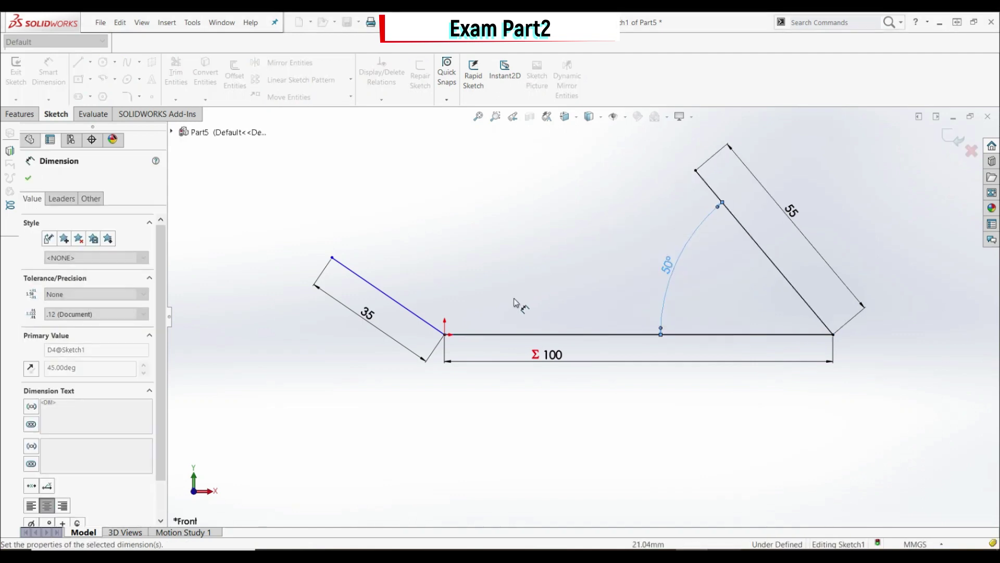
- Set the angle between the 35 mm line and the horizontal base line to 140°
{"action": "left_click", "coordinate": [495, 334]}
{"action": "left_click", "coordinate": [410, 311]}
{"action": "left_click", "coordinate": [463, 280]}
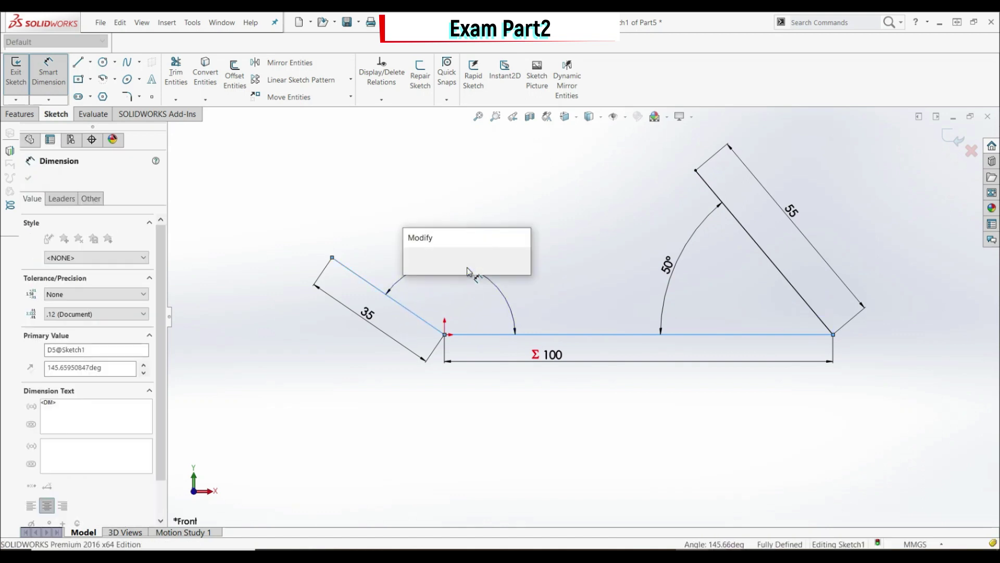
{"action": "type", "text": "140"}
{"action": "key", "text": "Return"}
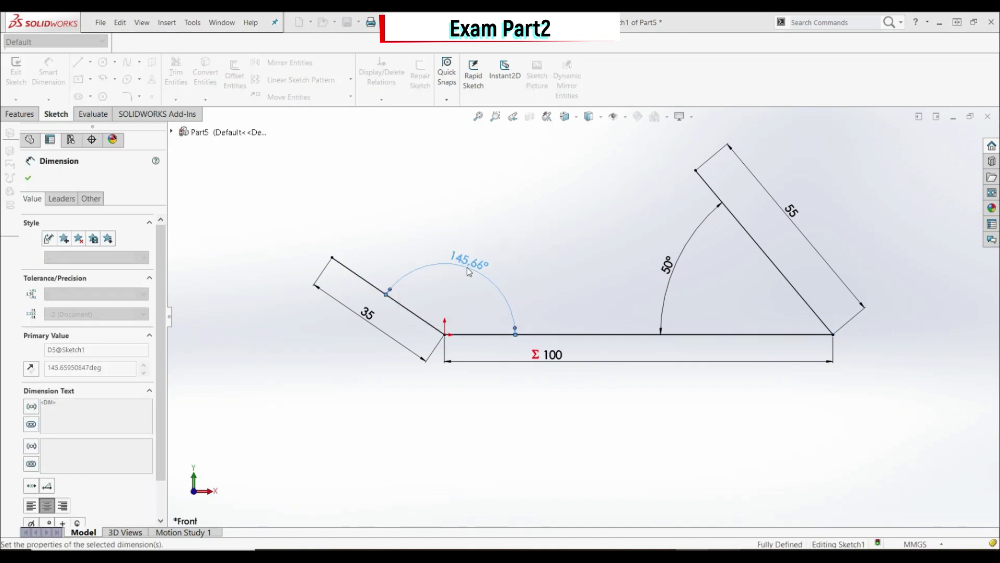
{"action": "left_click", "coordinate": [28, 178]}
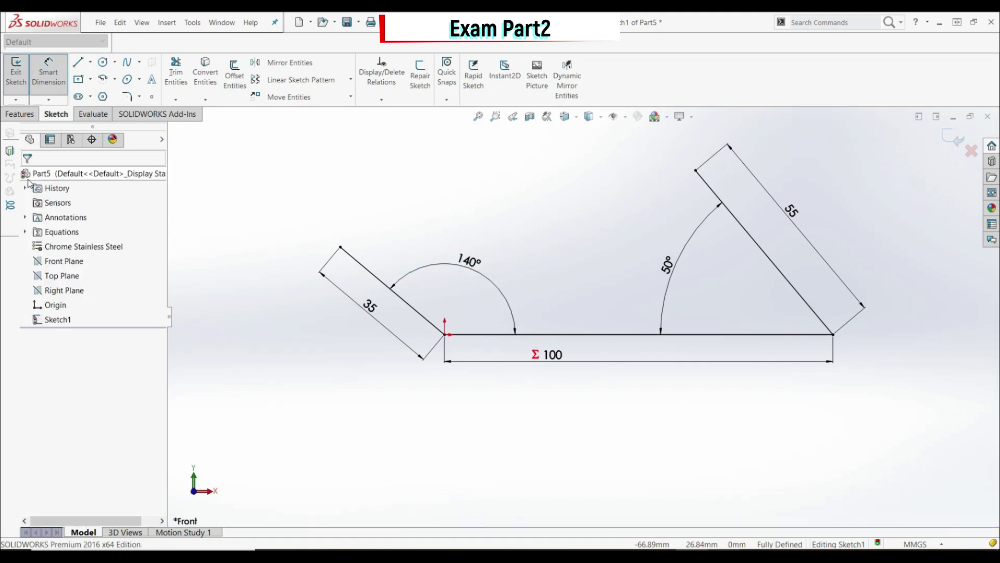
- Set up a thin-feature Extruded Boss of the open profile with a 5 mm wall, reversed to the inner side of the lines
{"action": "scroll", "coordinate": [570, 245], "scroll_direction": "up", "scroll_amount": 3}
{"action": "scroll", "coordinate": [606, 247], "scroll_direction": "down", "scroll_amount": 3}
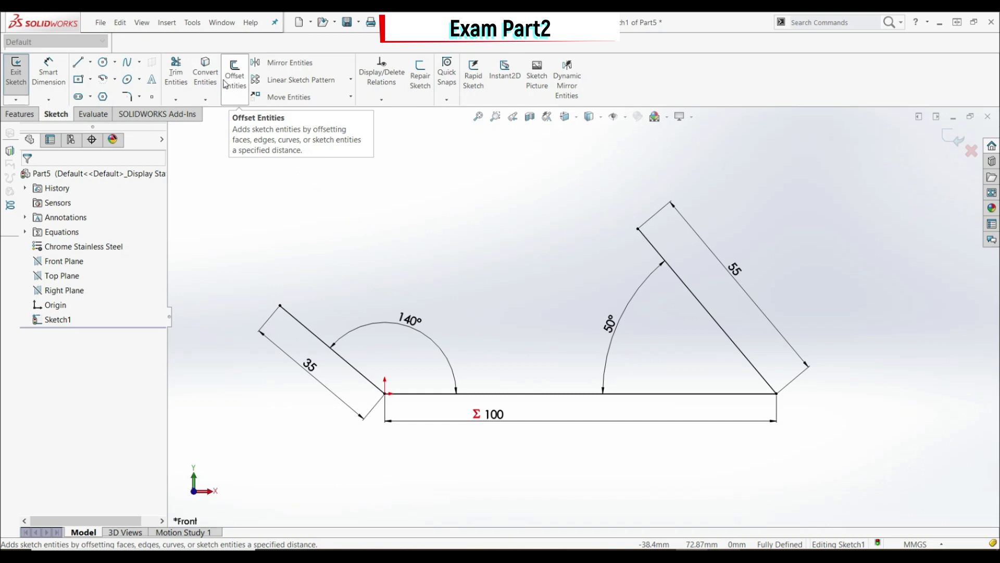
{"action": "left_click", "coordinate": [20, 114]}
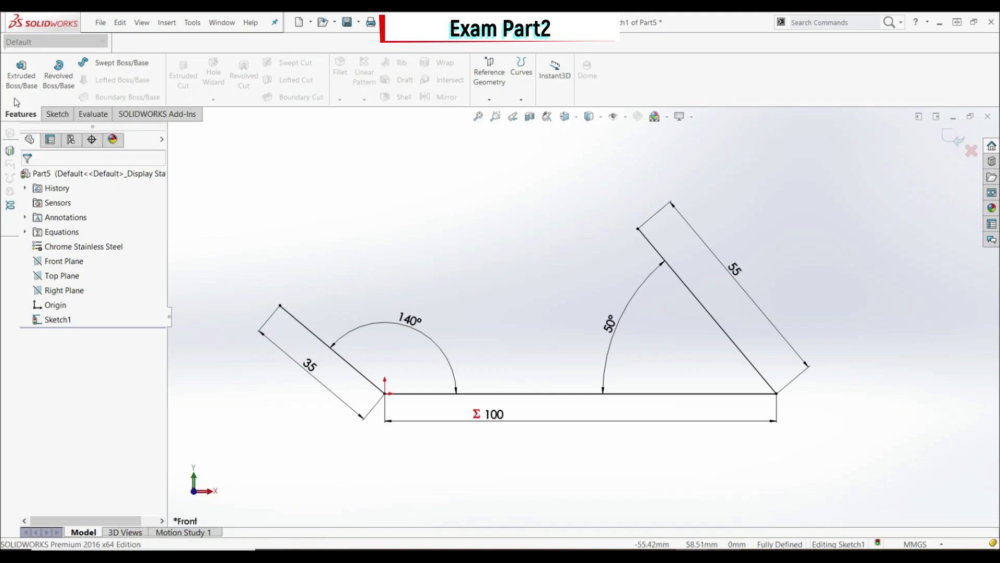
{"action": "left_click", "coordinate": [22, 78]}
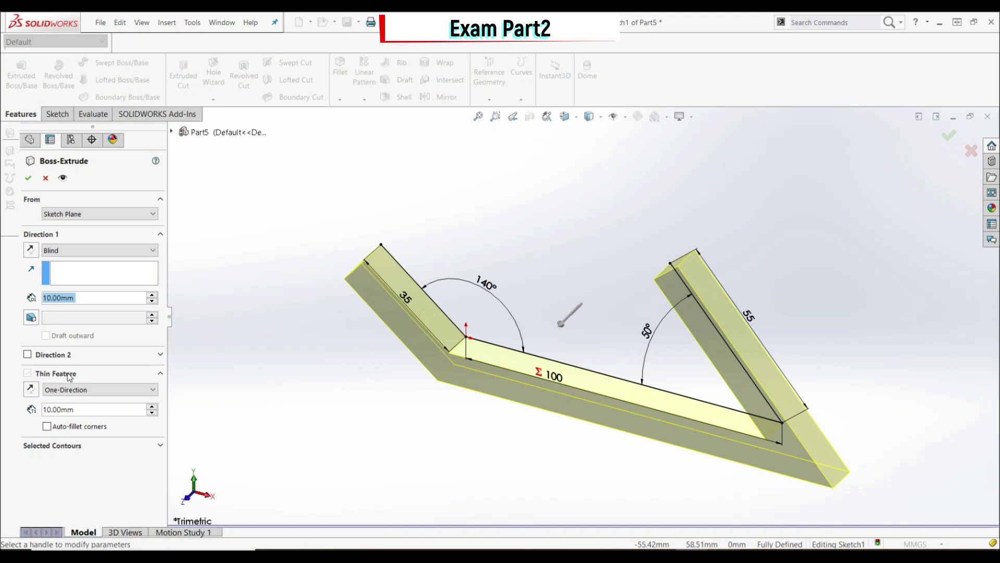
{"action": "middle_click_drag", "start_coordinate": [650, 471], "coordinate": [678, 405]}
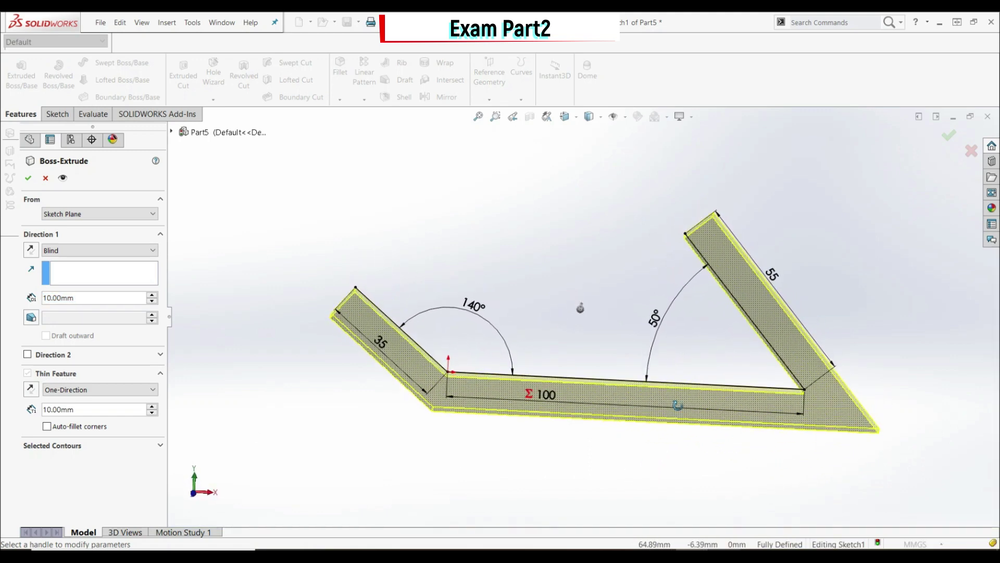
{"action": "left_click", "coordinate": [32, 389]}
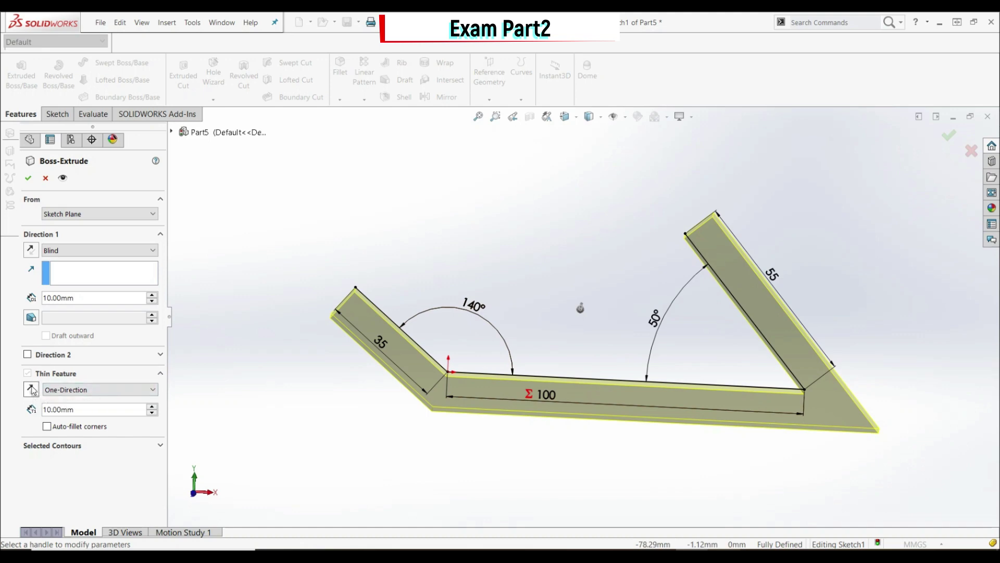
{"action": "double_click", "coordinate": [72, 409]}
{"action": "right_click", "coordinate": [73, 409]}
{"action": "left_click", "coordinate": [62, 422]}
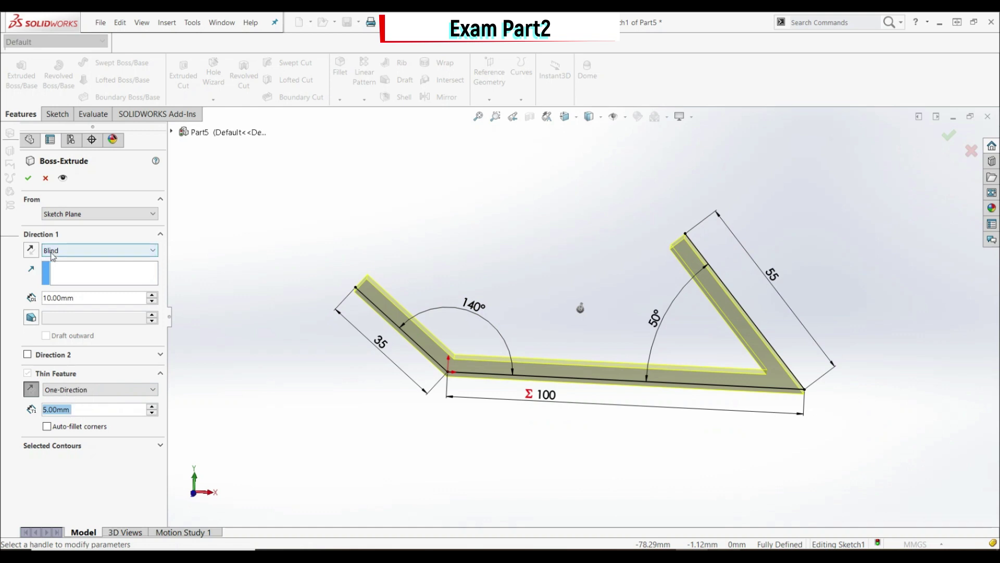
- Link the blind extrusion depth to the global variable B
{"action": "left_click", "coordinate": [57, 297]}
{"action": "double_click", "coordinate": [58, 297]}
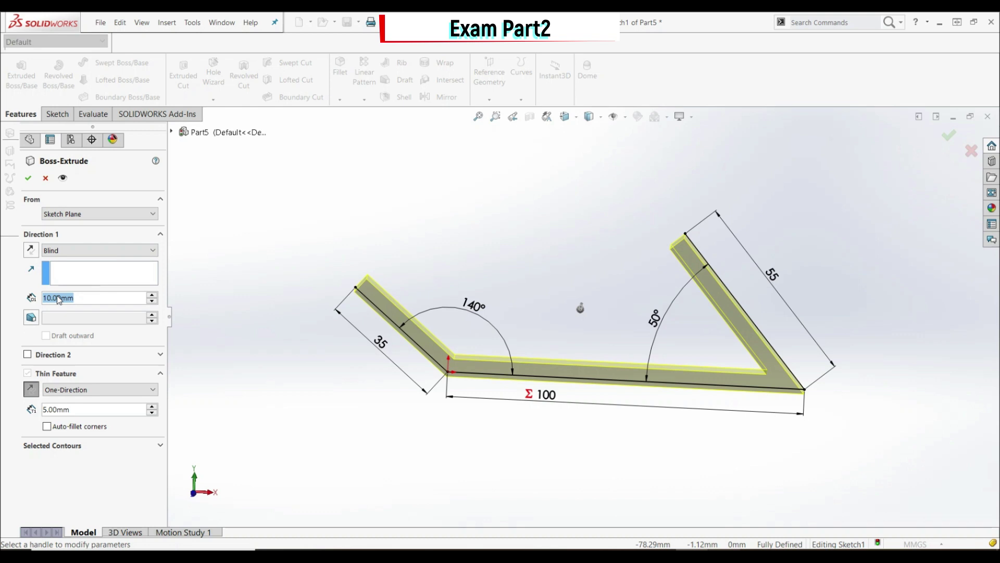
{"action": "type", "text": "="}
{"action": "key", "text": "Right"}
{"action": "key", "text": "Down"}
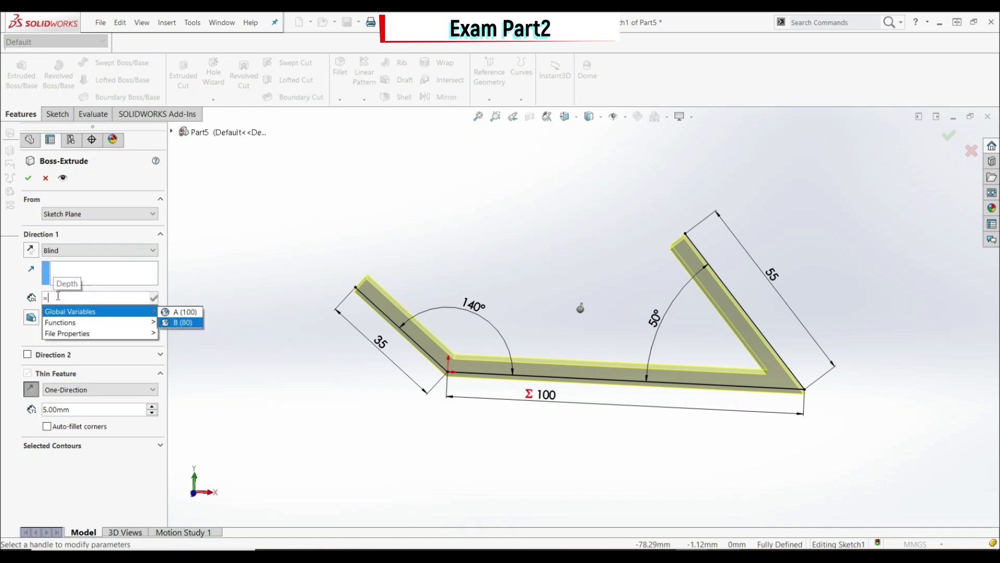
{"action": "key", "text": "Return"}
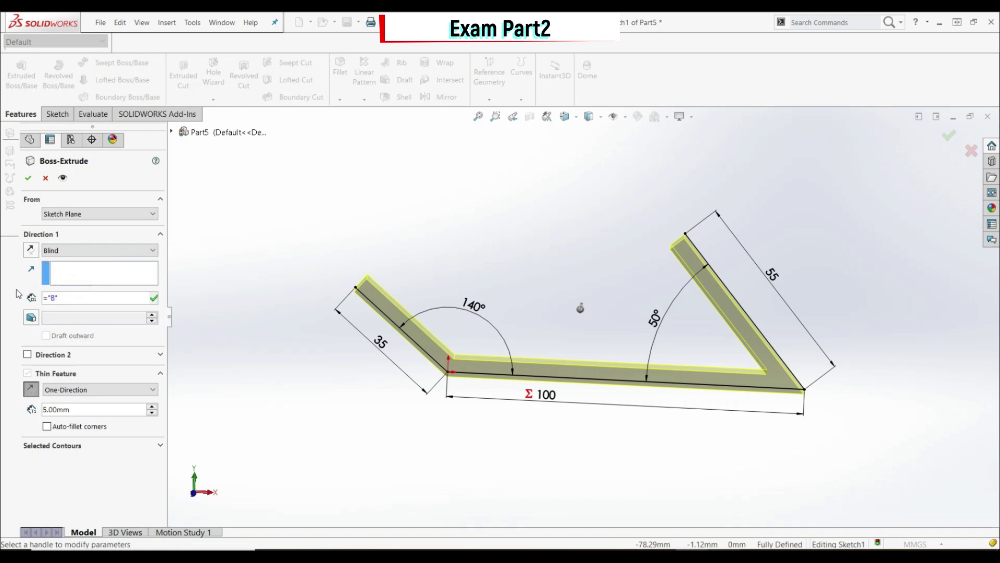
- Reverse the extrusion direction so it runs behind the sketch plane and create the thin feature
{"action": "middle_click_drag", "start_coordinate": [693, 366], "coordinate": [643, 390]}
{"action": "middle_click_drag", "start_coordinate": [644, 447], "coordinate": [542, 344]}
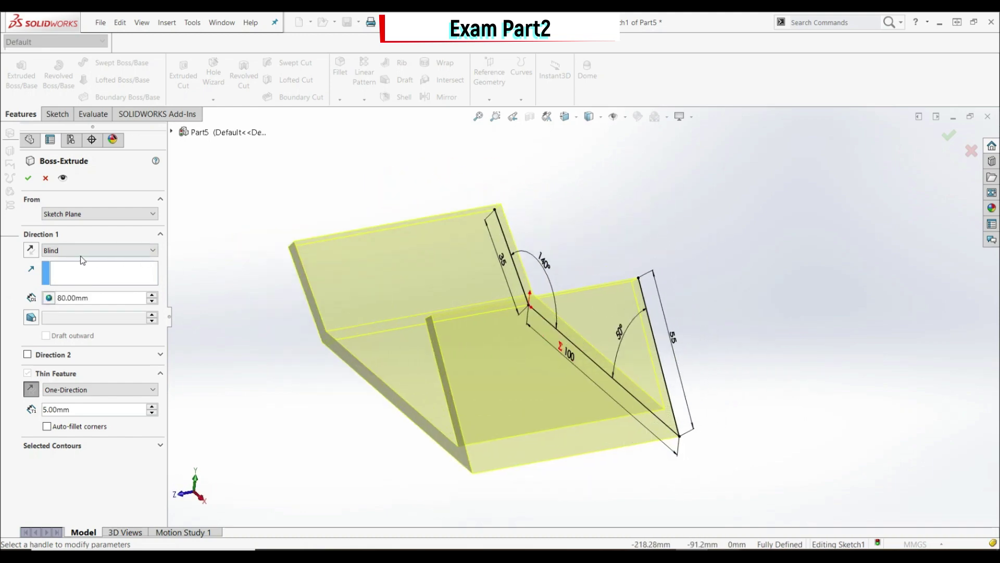
{"action": "left_click", "coordinate": [31, 251]}
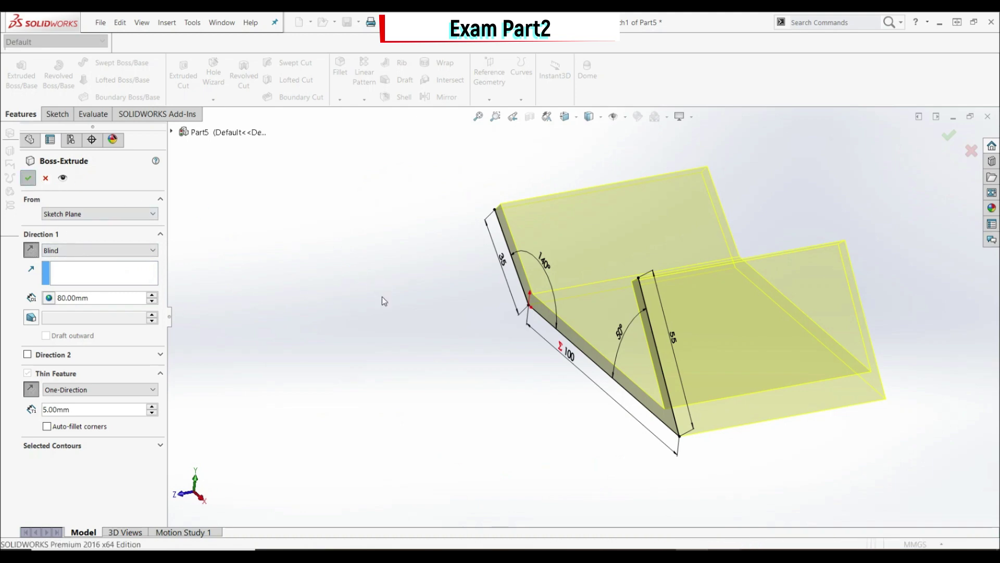
{"action": "key", "text": "Return"}
{"action": "middle_click_drag", "start_coordinate": [382, 300], "coordinate": [759, 217]}
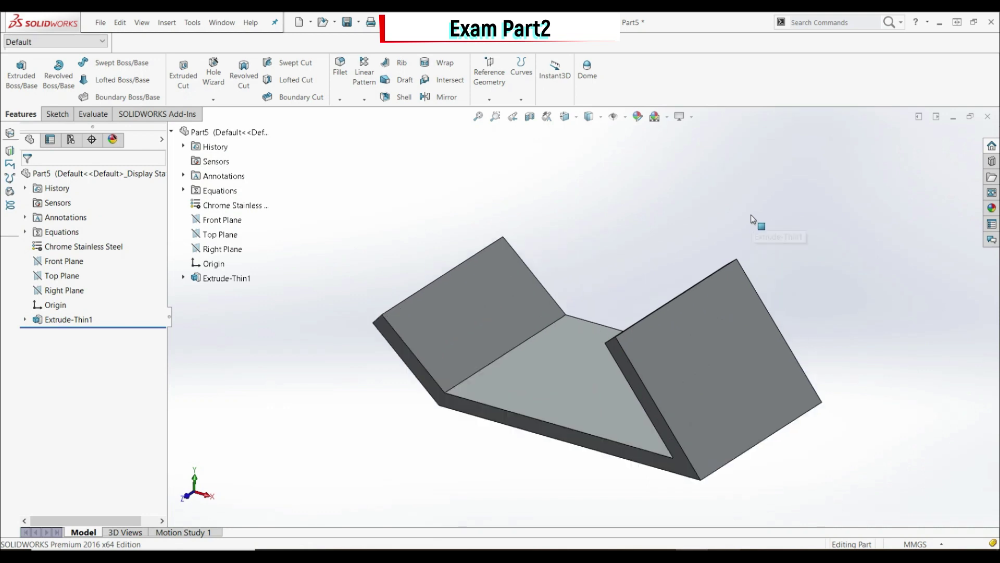
- Turn on the origin display and start a sketch on the inner face of the bracket's base
{"action": "left_click", "coordinate": [624, 117]}
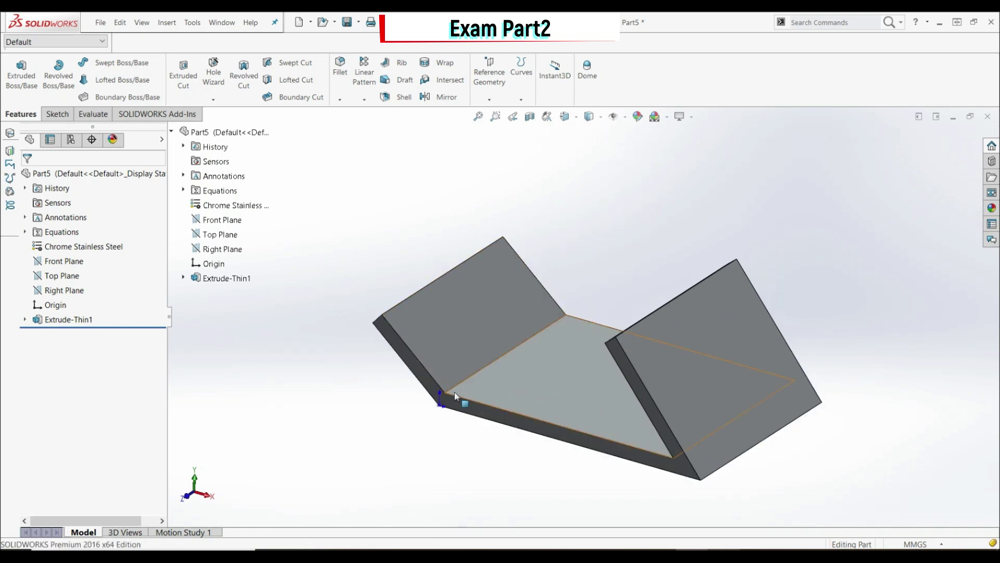
{"action": "scroll", "coordinate": [457, 388], "scroll_direction": "down", "scroll_amount": 3}
{"action": "scroll", "coordinate": [446, 401], "scroll_direction": "up", "scroll_amount": 2}
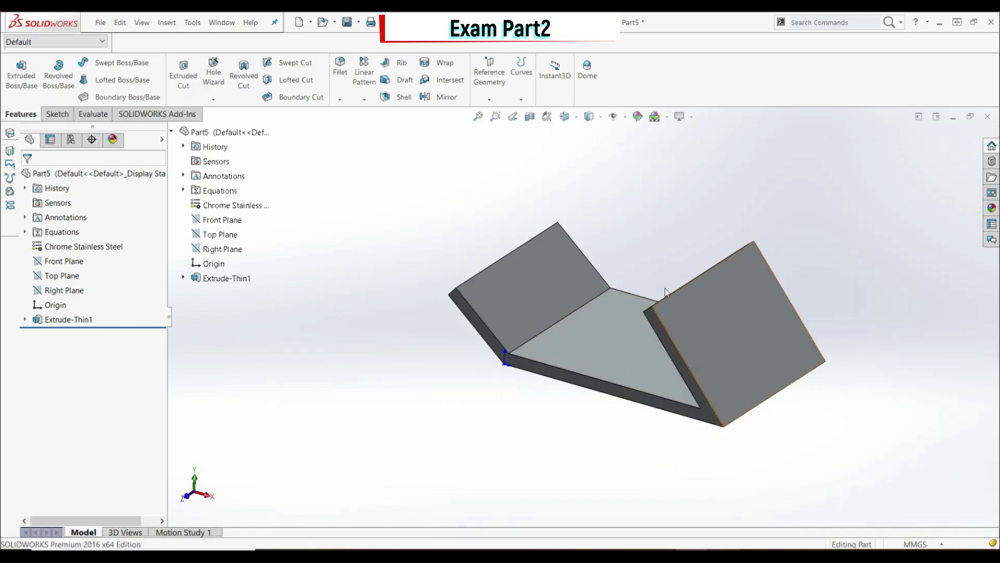
{"action": "scroll", "coordinate": [641, 308], "scroll_direction": "down", "scroll_amount": 3}
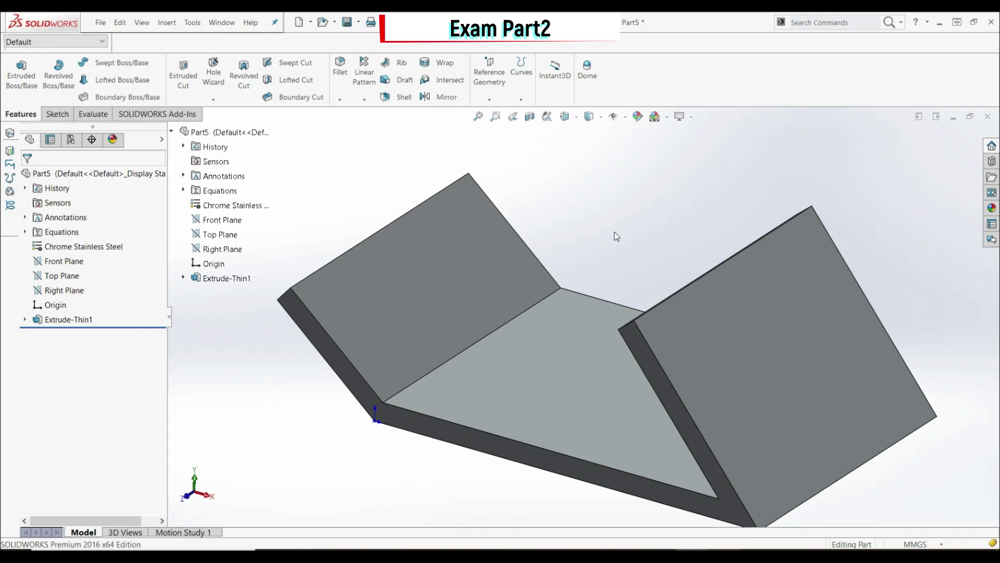
{"action": "left_click", "coordinate": [522, 355]}
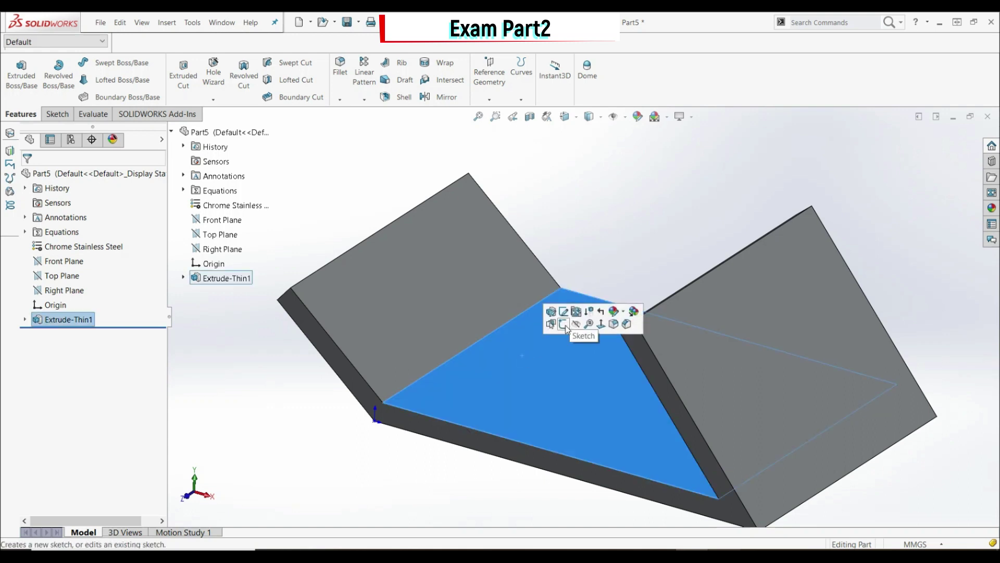
{"action": "left_click", "coordinate": [563, 324]}
{"action": "left_click", "coordinate": [601, 116]}
{"action": "key", "text": "space"}
{"action": "left_click", "coordinate": [632, 186]}
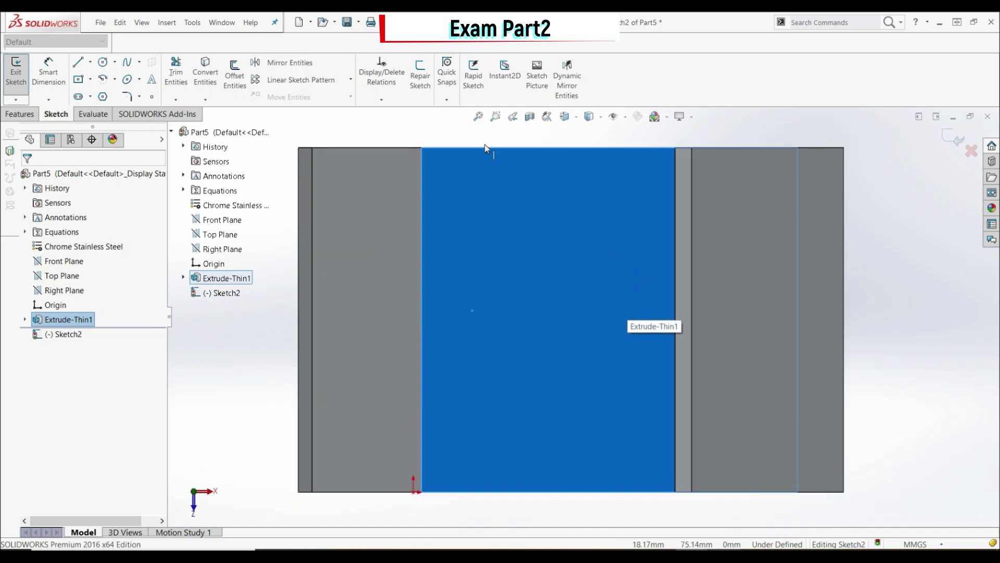
- Sketch a horizontal centerline about 45 mm long across the middle of the base face
{"action": "left_click", "coordinate": [358, 134]}
{"action": "left_click", "coordinate": [90, 62]}
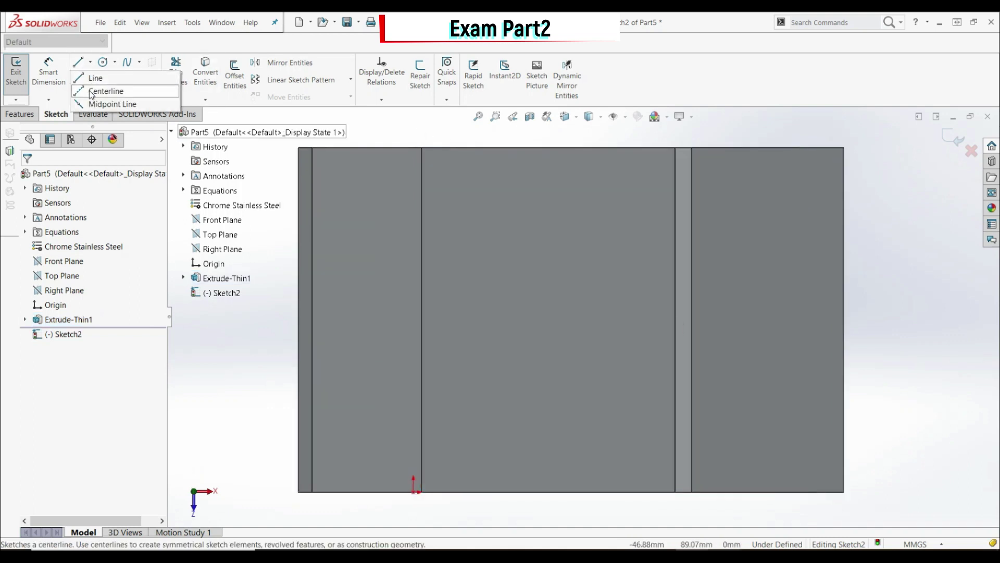
{"action": "left_click", "coordinate": [106, 91]}
{"action": "left_click", "coordinate": [407, 316]}
{"action": "double_click", "coordinate": [601, 316]}
{"action": "key", "text": "Escape"}
{"action": "key", "text": "f"}
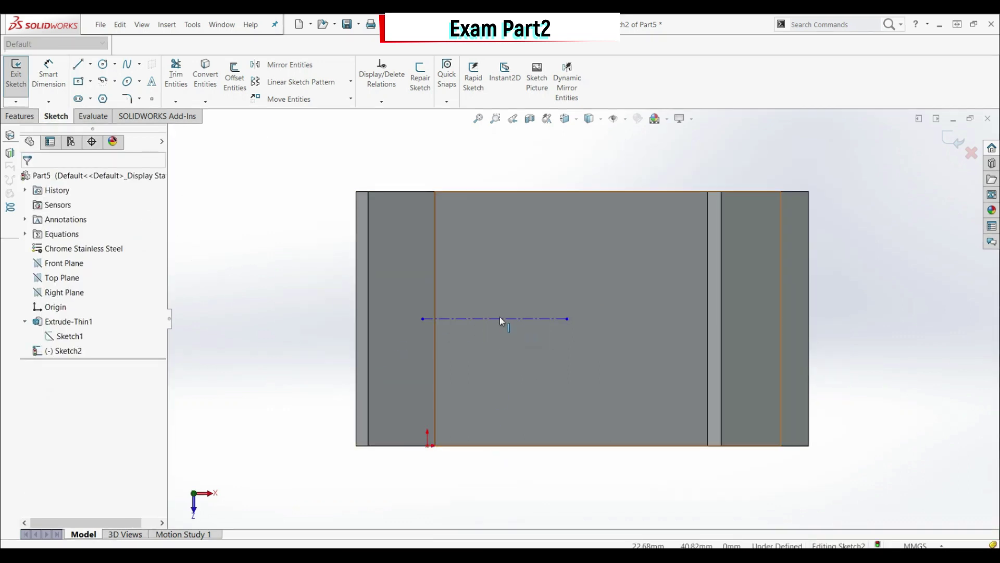
- Dimension the centerline from the base's long edge on the origin side with the equation "B"/2, and exit the sketch
{"action": "left_click", "coordinate": [52, 75]}
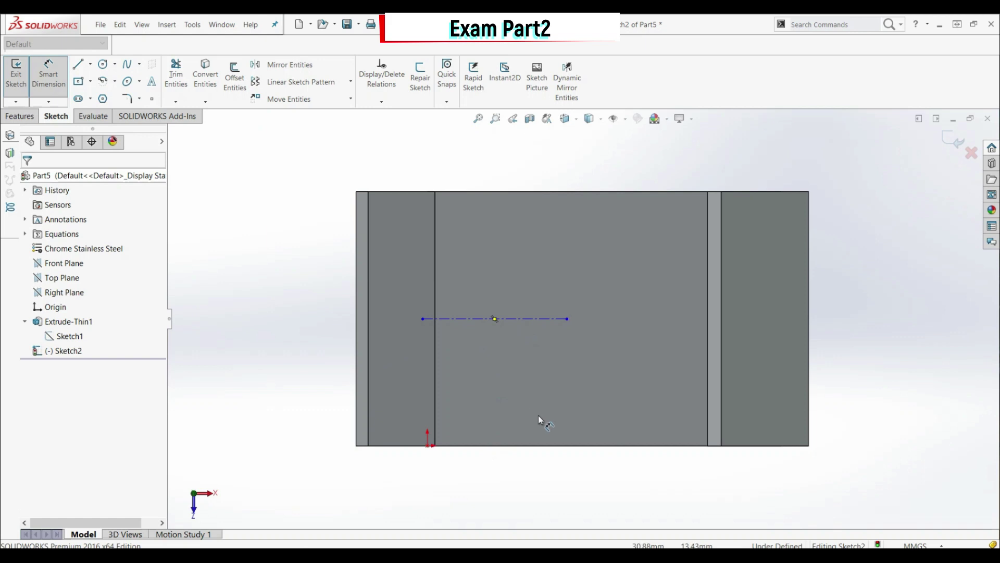
{"action": "left_click", "coordinate": [568, 446]}
{"action": "left_click", "coordinate": [546, 320]}
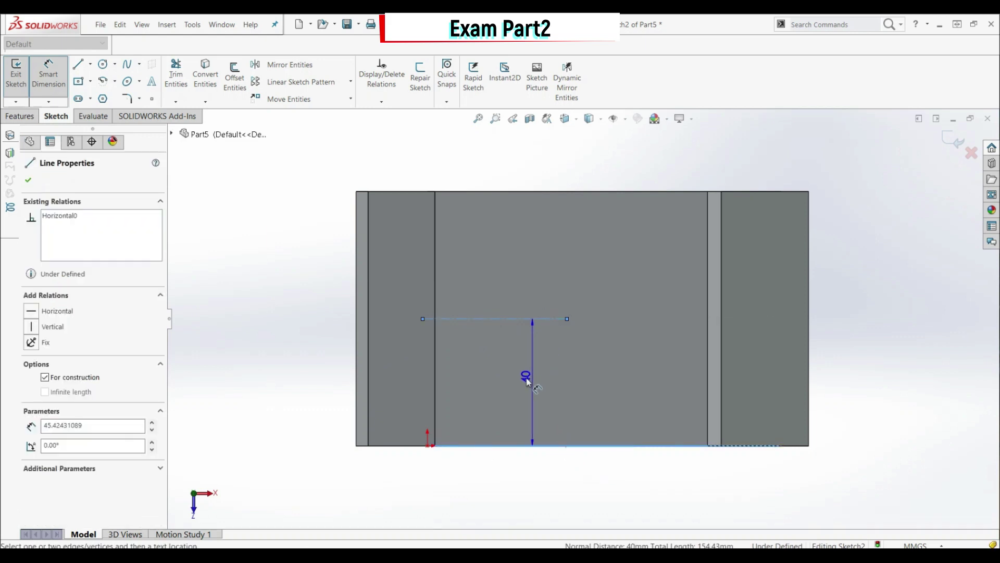
{"action": "left_click", "coordinate": [525, 380]}
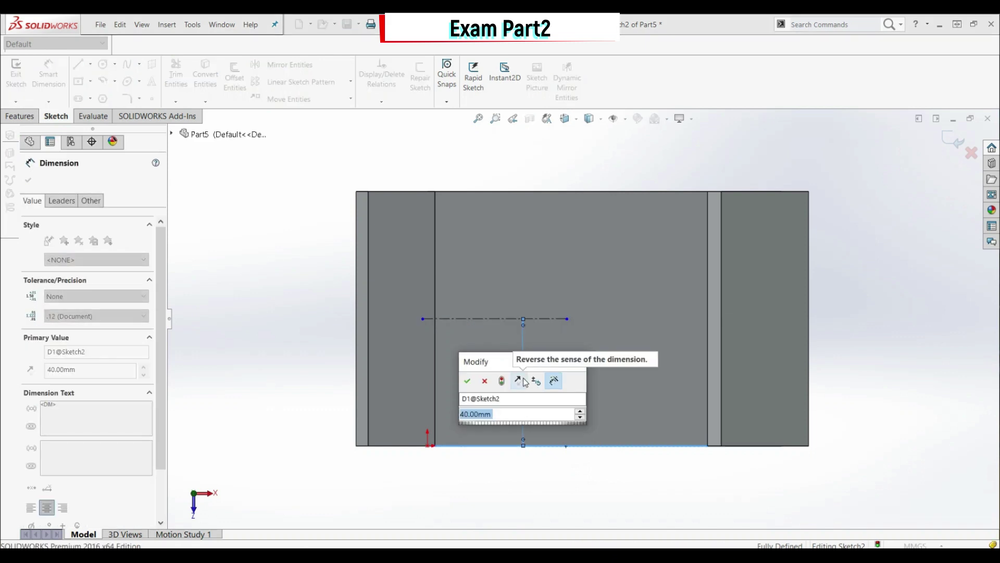
{"action": "type", "text": "="}
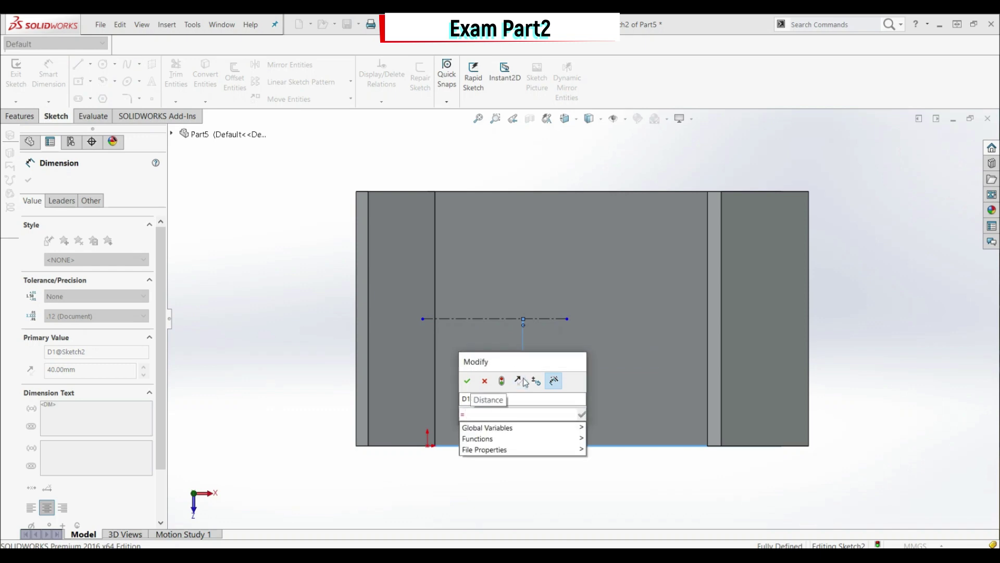
{"action": "type", "text": "\"B\""}
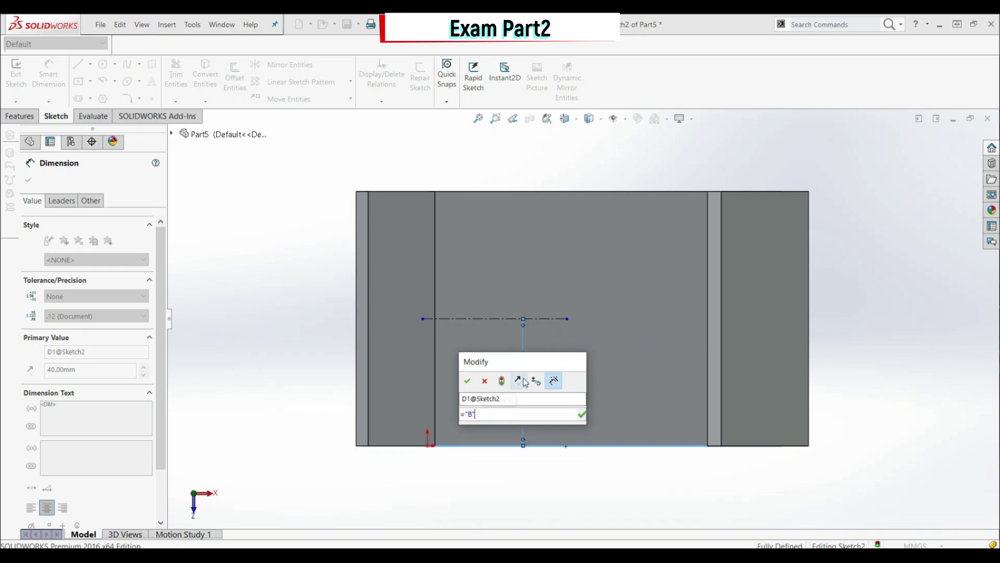
{"action": "type", "text": "/2"}
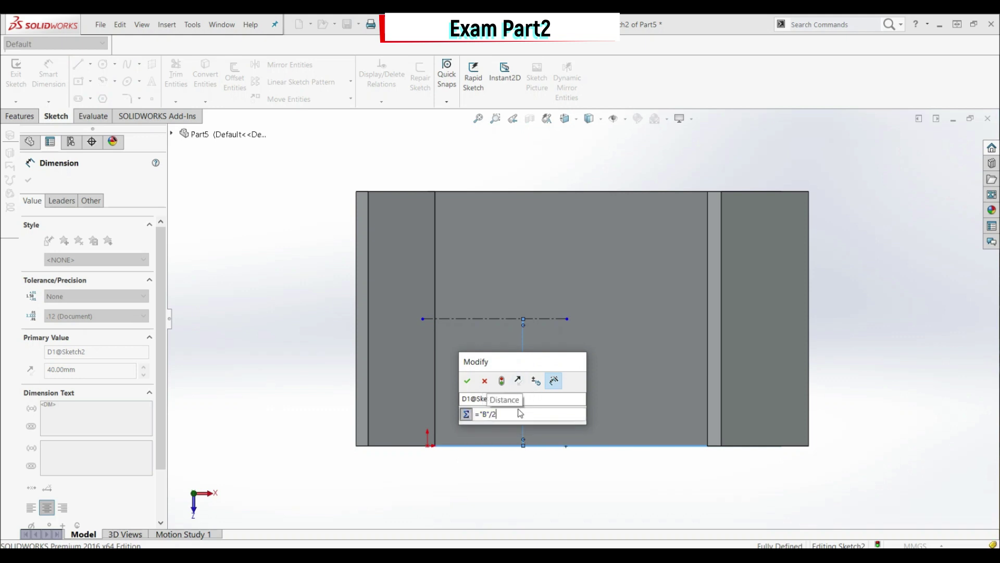
{"action": "left_click", "coordinate": [469, 382]}
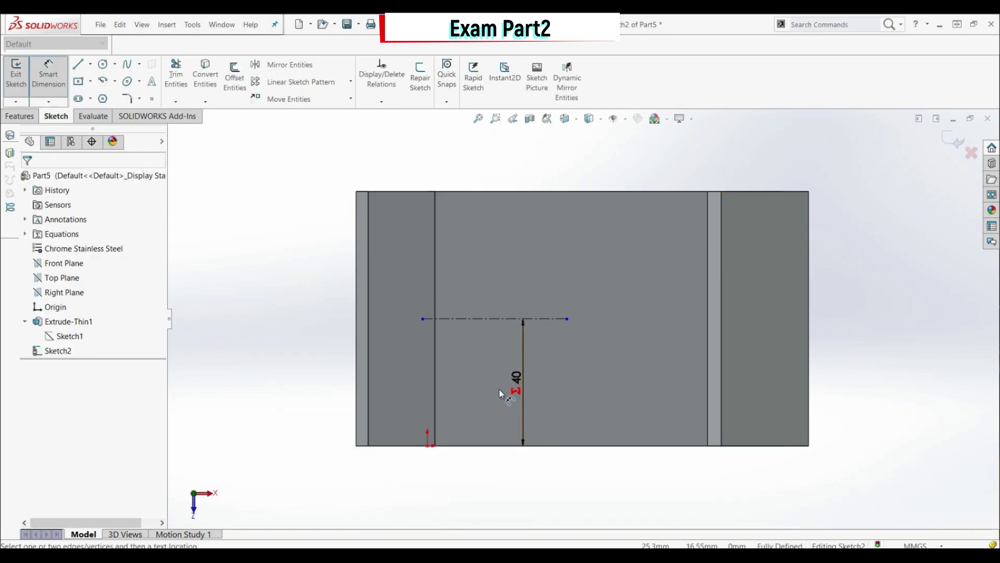
{"action": "key", "text": "Escape"}
{"action": "key", "text": "ctrl+b"}
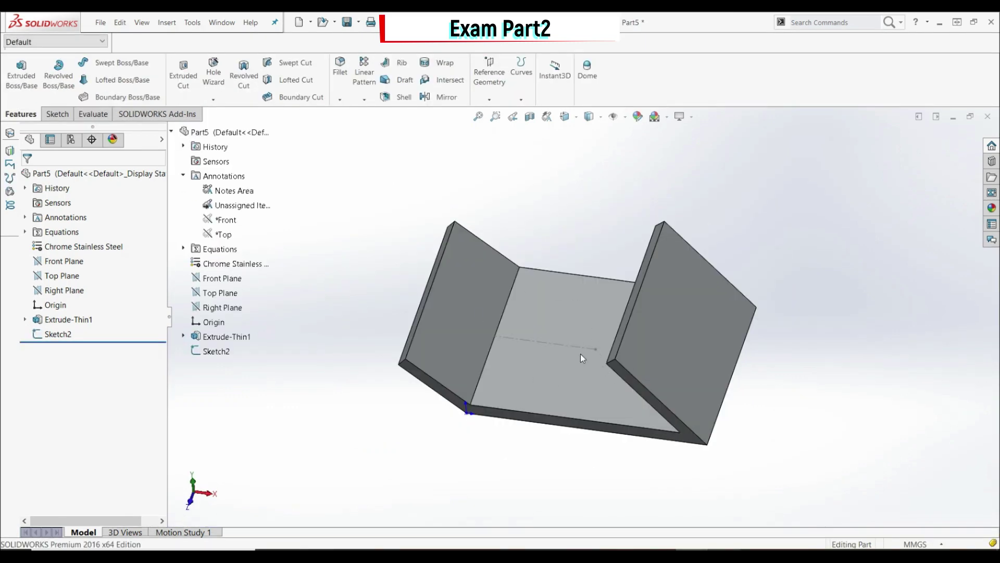
- Create a reference plane through the base's centerline, parallel to the bracket's origin-side profile face
{"action": "left_click", "coordinate": [568, 345]}
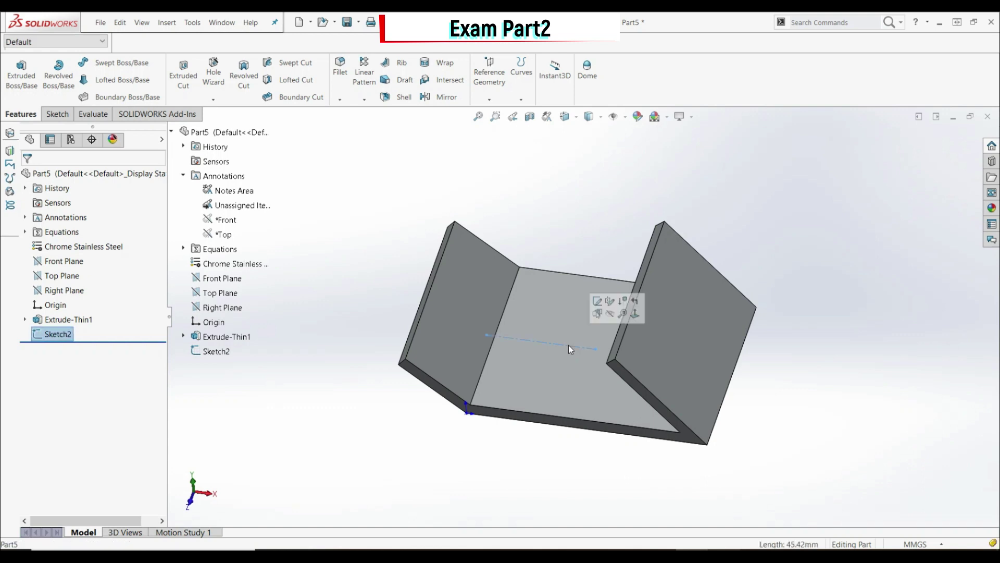
{"action": "left_click", "coordinate": [370, 294]}
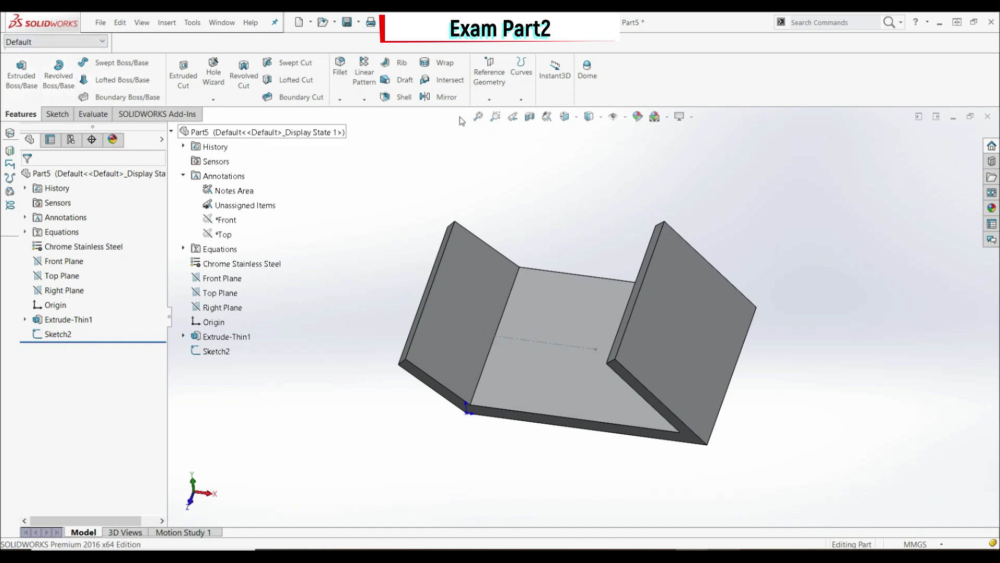
{"action": "left_click", "coordinate": [493, 89]}
{"action": "left_click", "coordinate": [499, 113]}
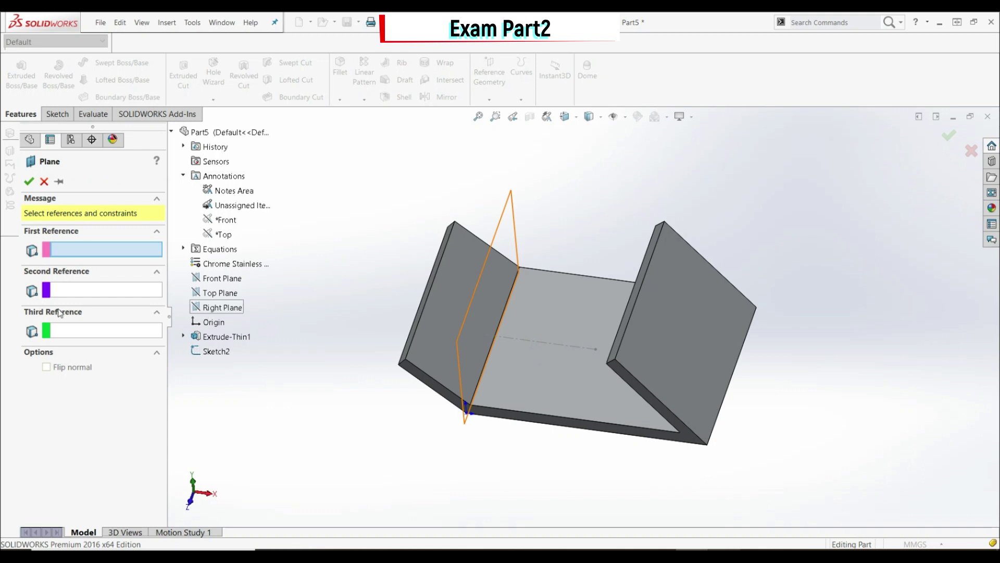
{"action": "left_click", "coordinate": [536, 341]}
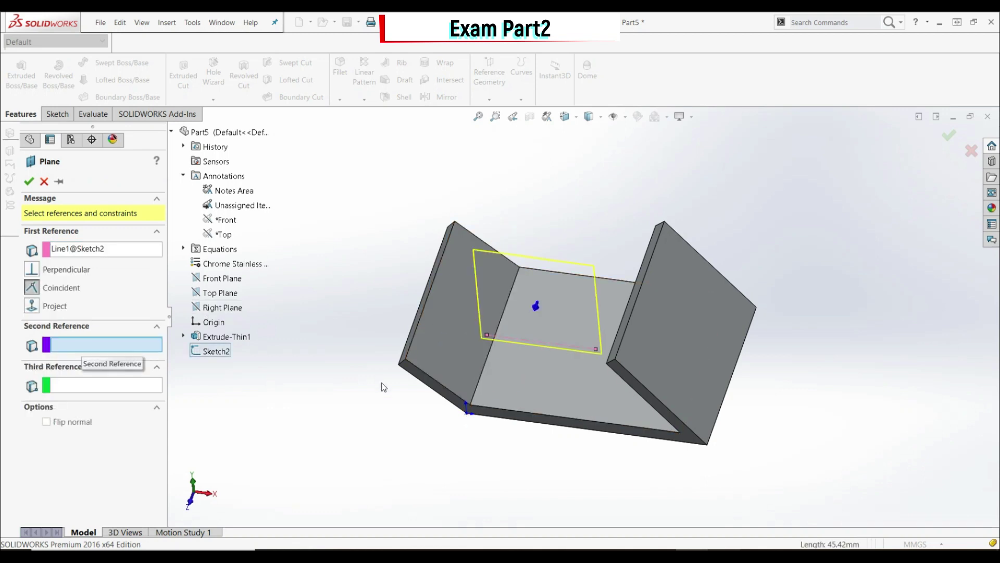
{"action": "left_click", "coordinate": [484, 416]}
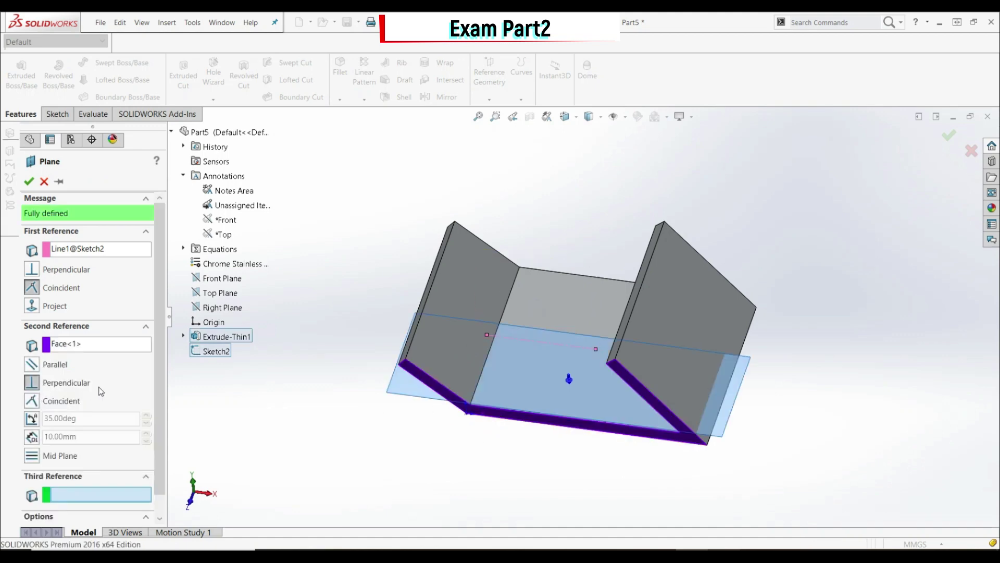
{"action": "left_click", "coordinate": [36, 367]}
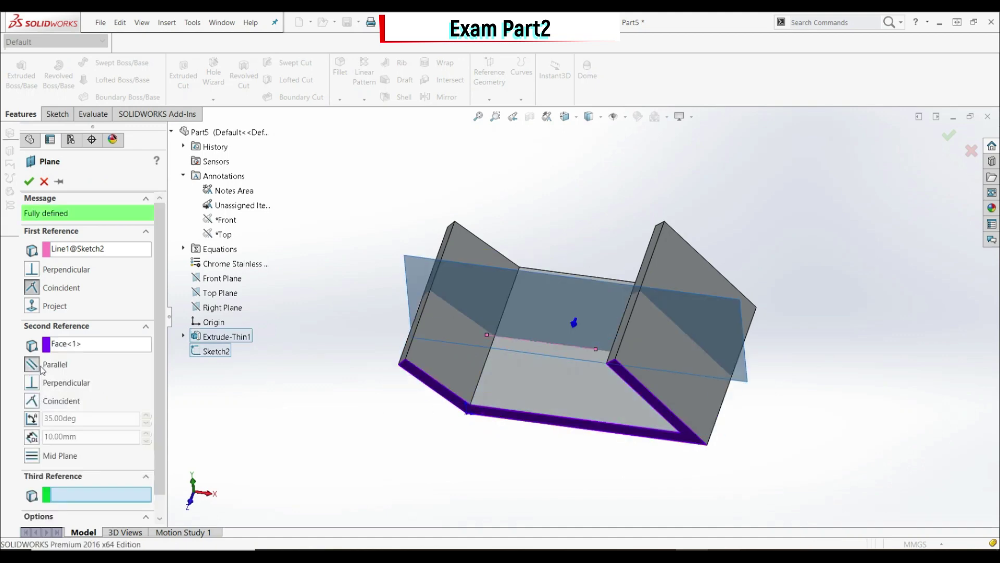
{"action": "left_click", "coordinate": [28, 181]}
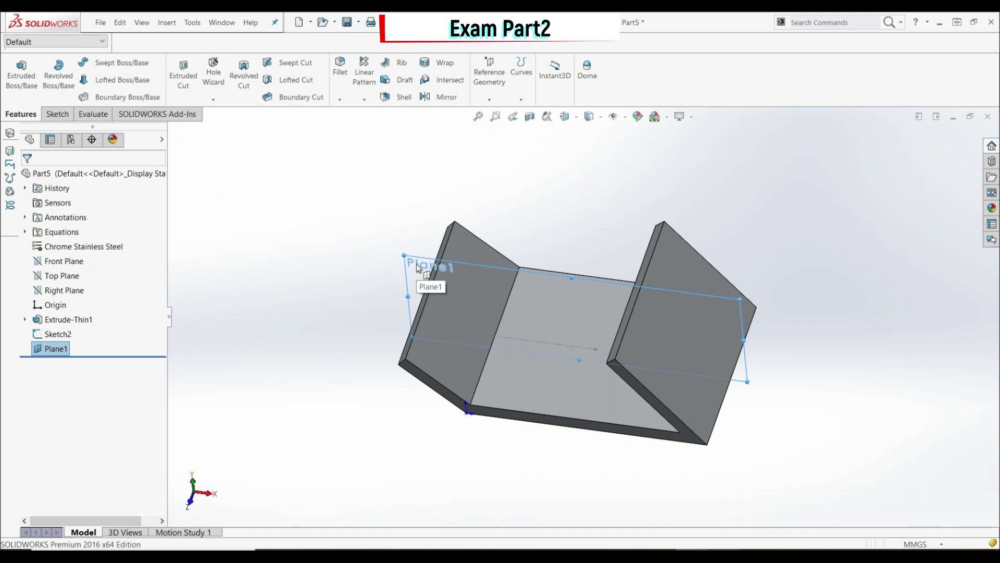
- Start a sketch on the new plane and draw a slanted line about 37 mm long from the short flange's inner face to the base
{"action": "left_click", "coordinate": [56, 113]}
{"action": "left_click", "coordinate": [21, 85]}
{"action": "left_click", "coordinate": [572, 124]}
{"action": "left_click", "coordinate": [640, 190]}
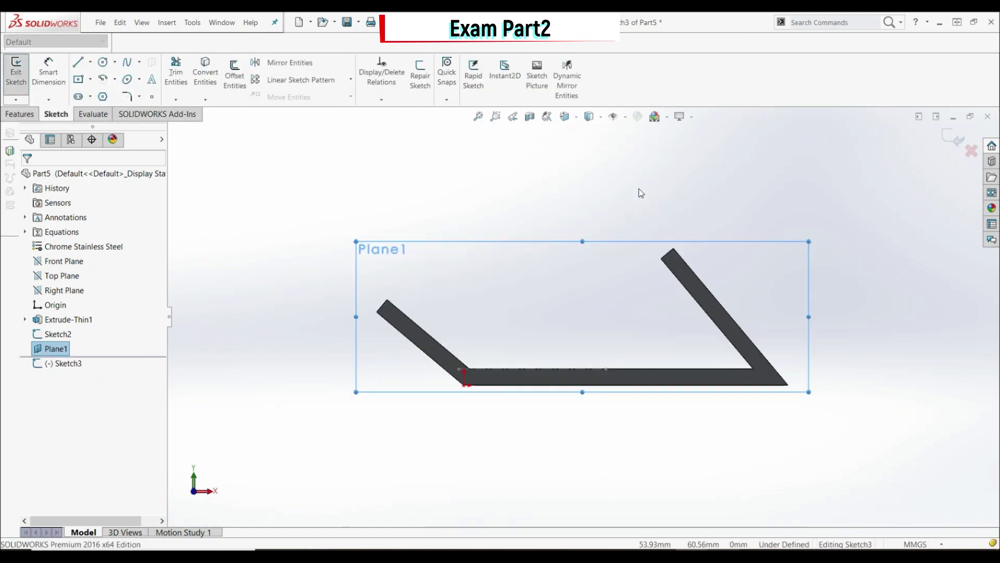
{"action": "left_click", "coordinate": [77, 63]}
{"action": "scroll", "coordinate": [471, 345], "scroll_direction": "down", "scroll_amount": 2}
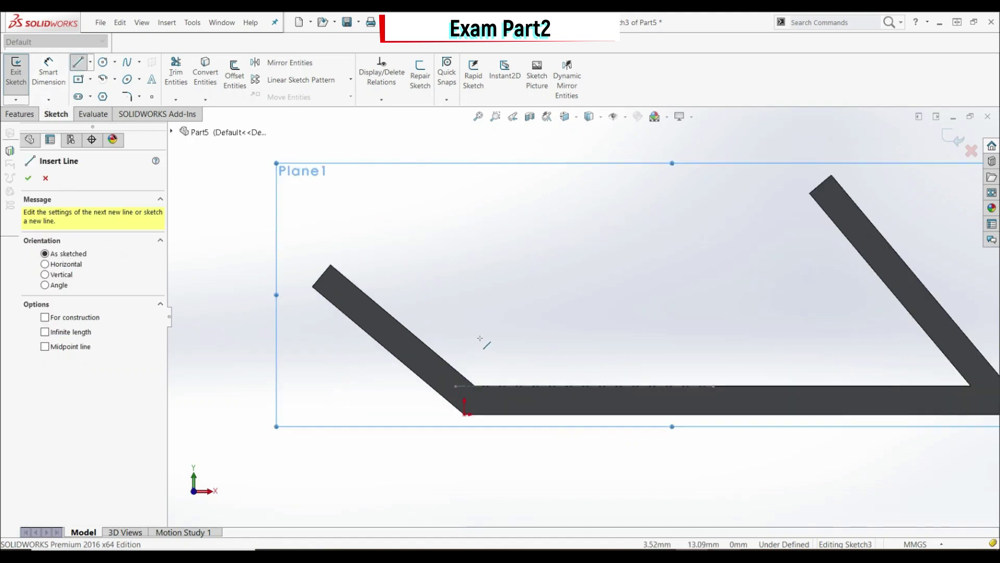
{"action": "left_click", "coordinate": [379, 306]}
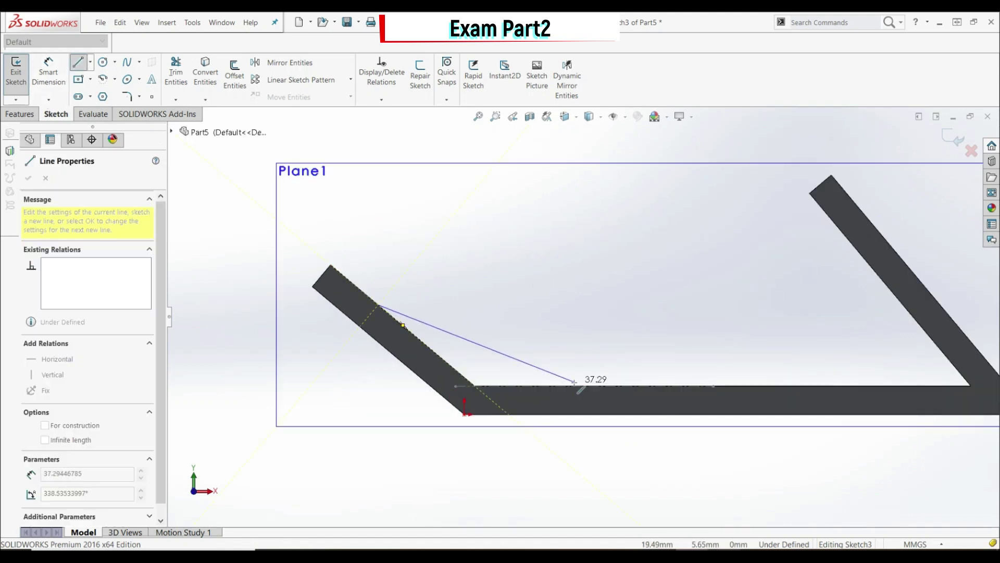
{"action": "left_click", "coordinate": [573, 385]}
{"action": "key", "text": "Escape"}
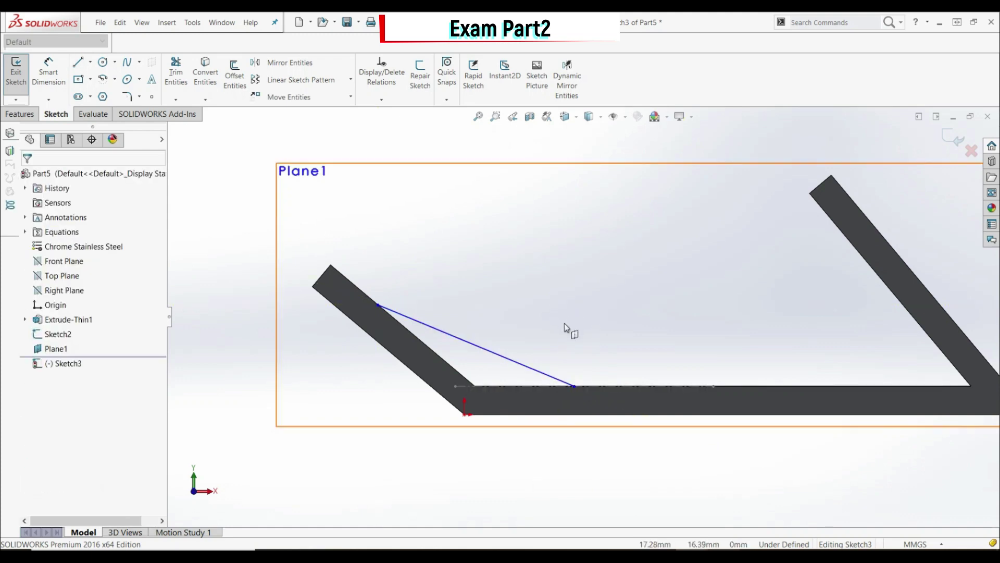
- Dimension the slanted line's upper endpoint 20 mm vertically from the origin
{"action": "left_click", "coordinate": [52, 76]}
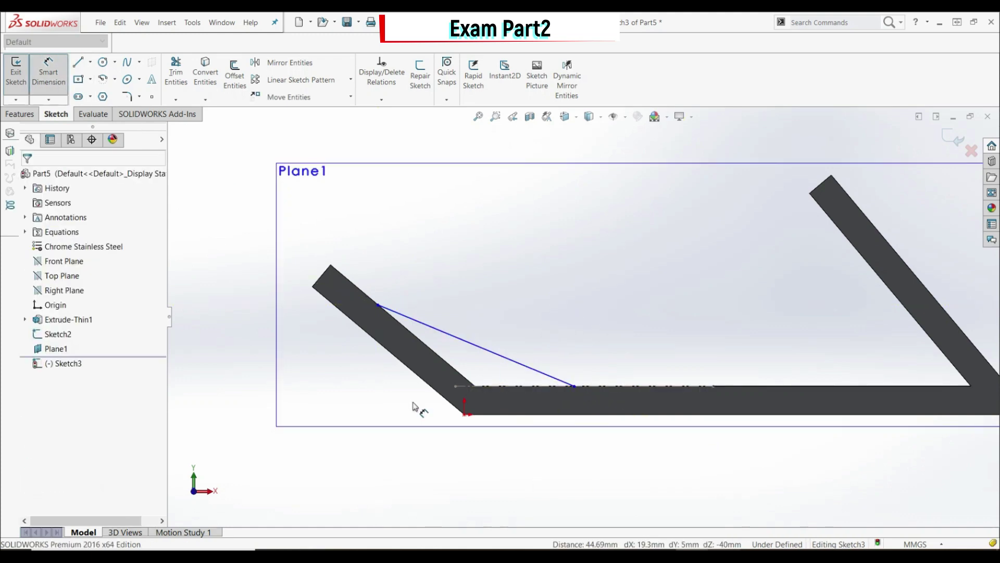
{"action": "left_click", "coordinate": [465, 414]}
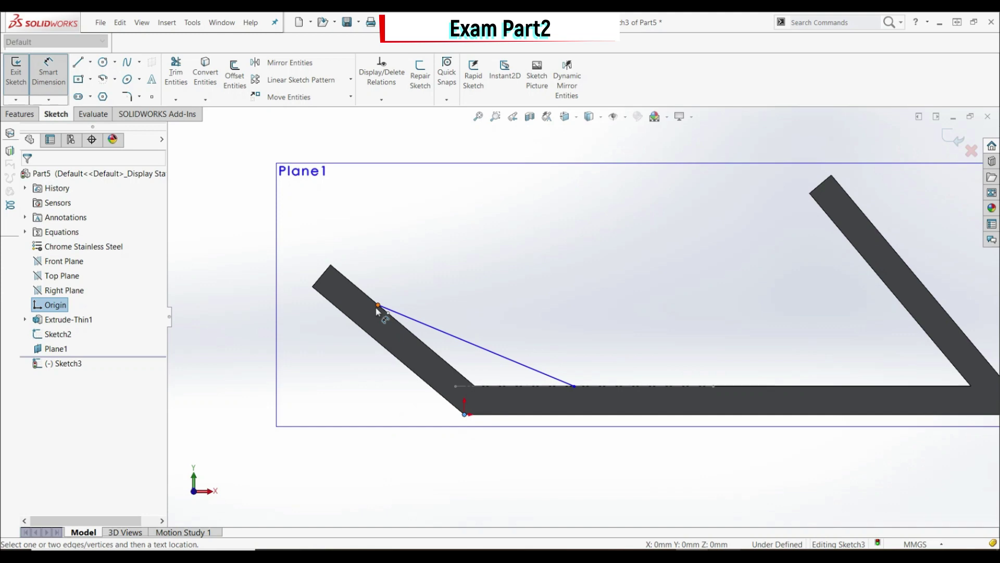
{"action": "left_click", "coordinate": [378, 306]}
{"action": "left_click", "coordinate": [324, 354]}
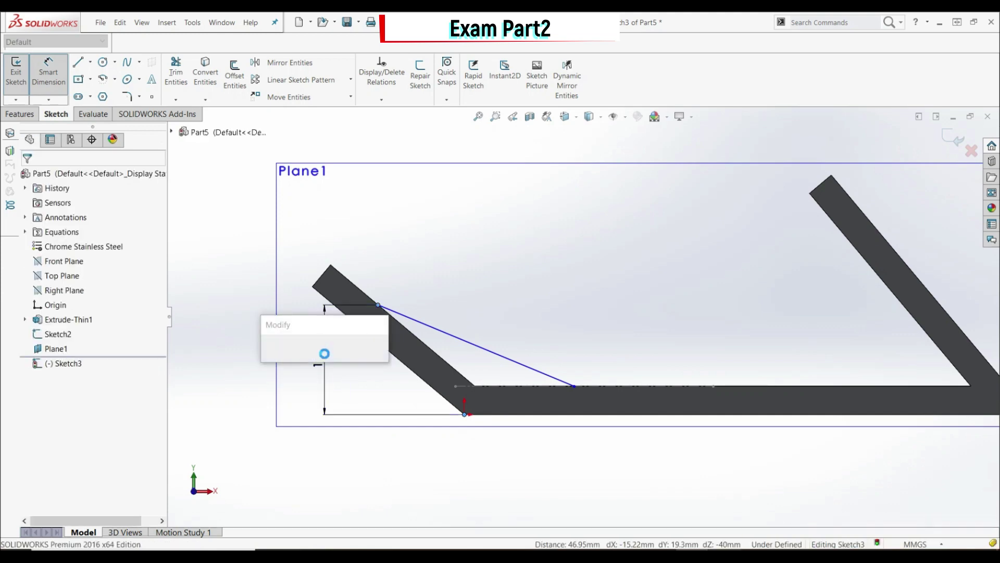
{"action": "key", "text": "Return"}
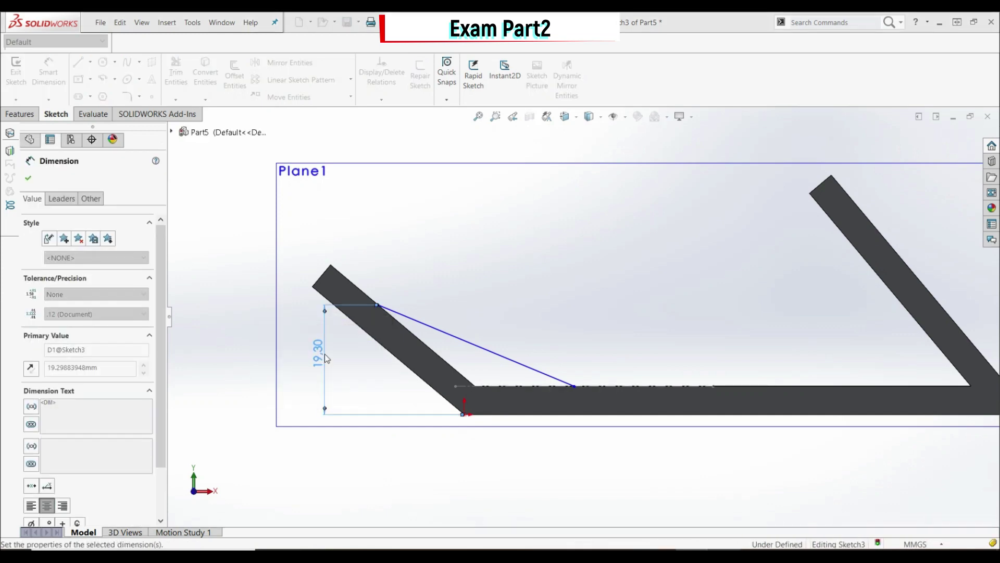
{"action": "type", "text": "20"}
{"action": "key", "text": "Return"}
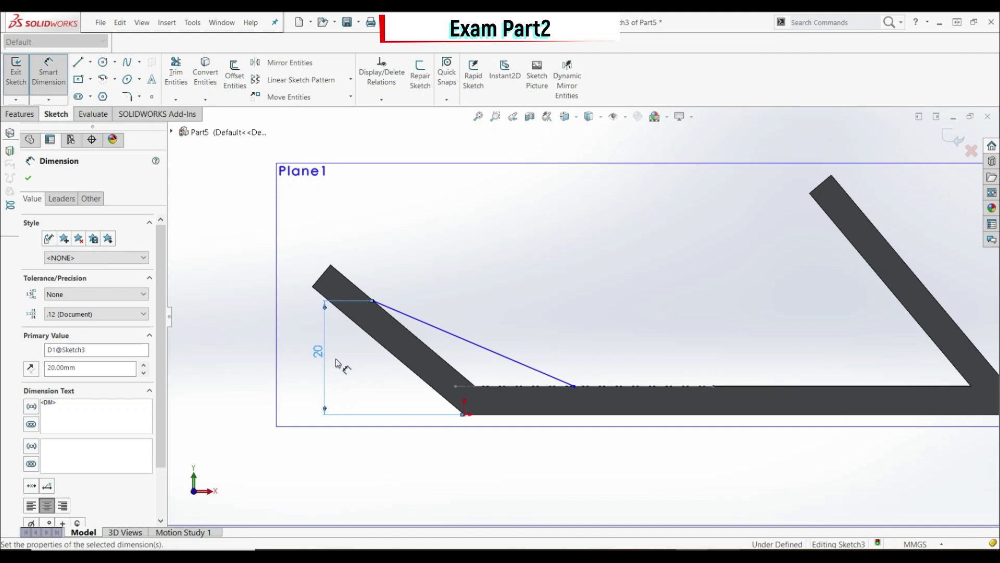
- Dimension the slanted line's lower endpoint 30 mm horizontally from the origin
{"action": "left_click", "coordinate": [575, 386]}
{"action": "left_click", "coordinate": [464, 414]}
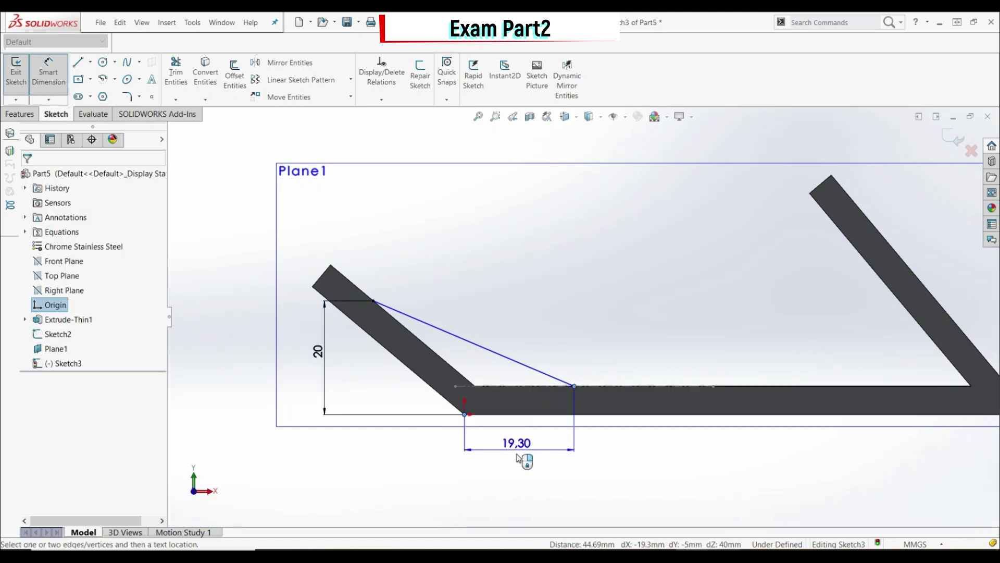
{"action": "left_click", "coordinate": [517, 455]}
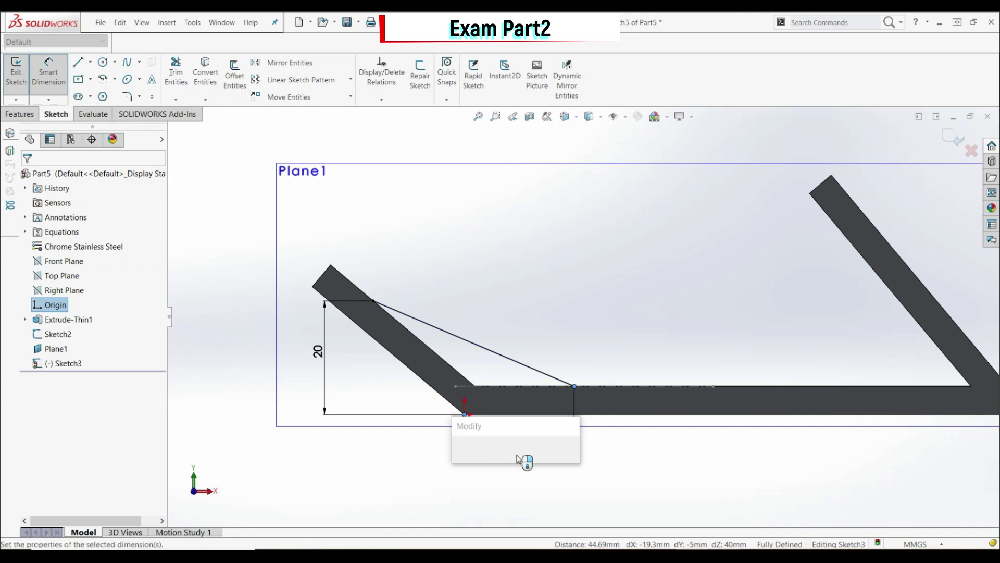
{"action": "key", "text": "Return"}
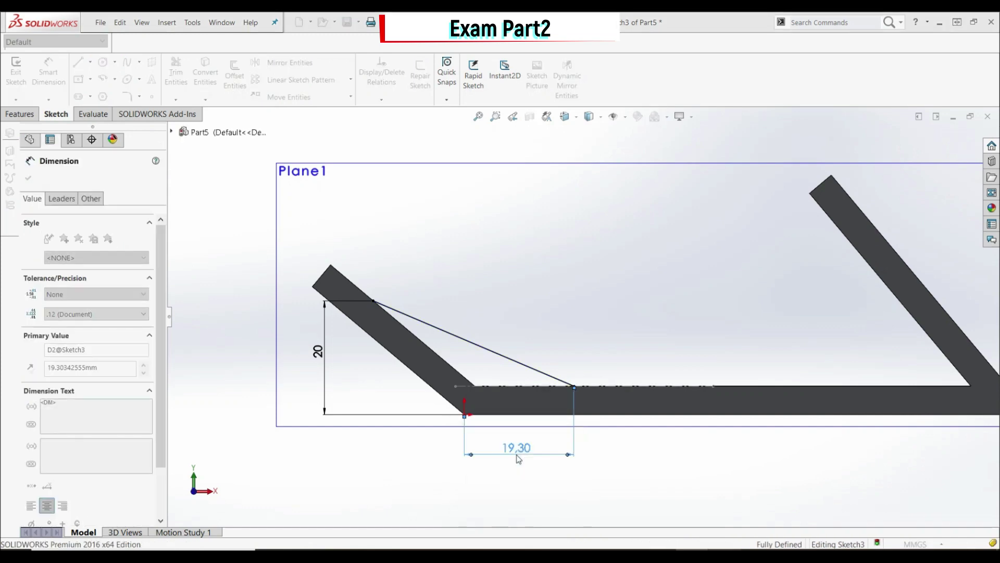
{"action": "double_click", "coordinate": [518, 448]}
{"action": "type", "text": "30"}
{"action": "key", "text": "Return"}
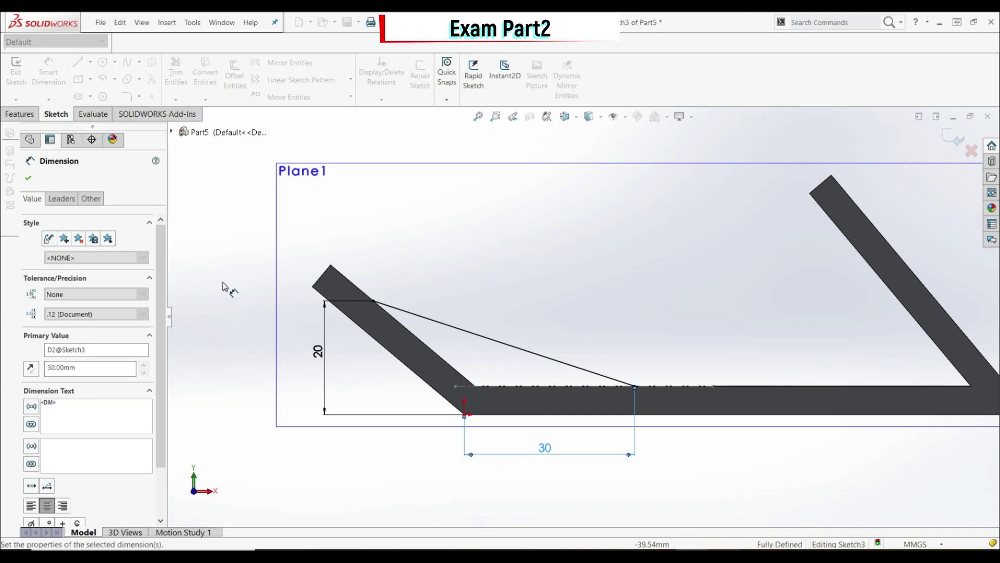
{"action": "left_click", "coordinate": [28, 178]}
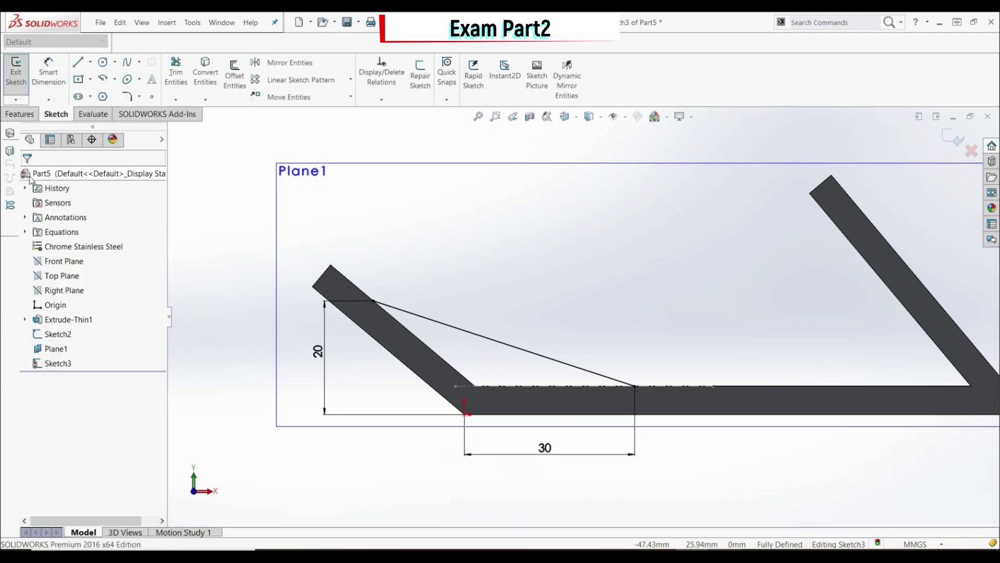
- Create a rib from the slanted line, 10 mm thick on both sides, toward the bracket's inner corner
{"action": "left_click", "coordinate": [20, 114]}
{"action": "left_click", "coordinate": [401, 64]}
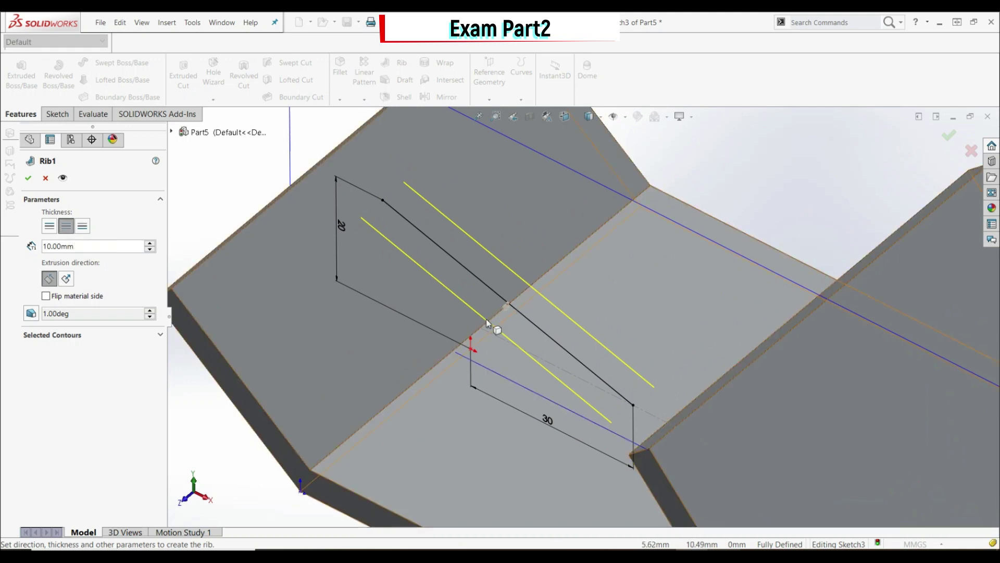
{"action": "left_click", "coordinate": [29, 178]}
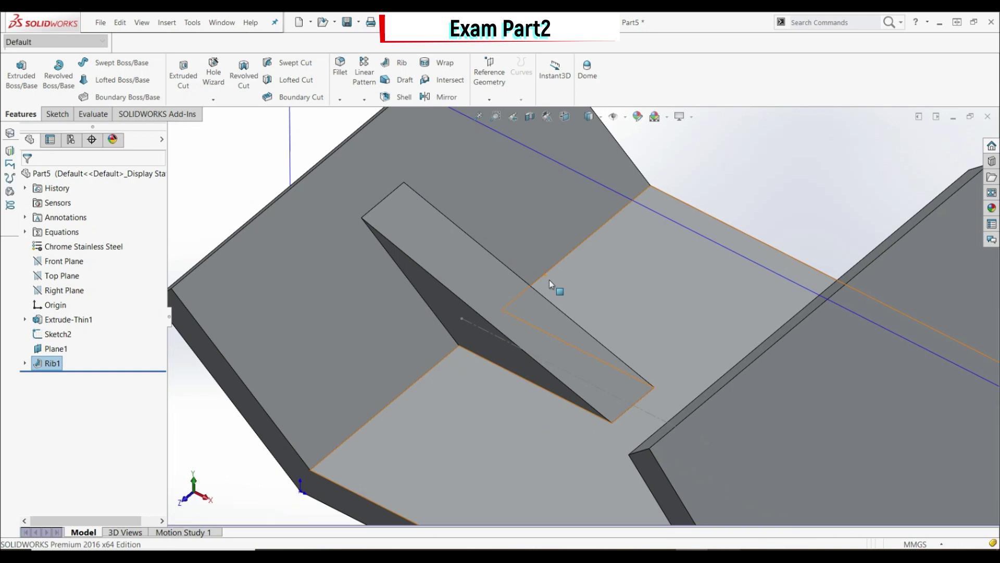
- Hide the reference plane that carries the rib's sketch
{"action": "scroll", "coordinate": [547, 279], "scroll_direction": "up", "scroll_amount": 10}
{"action": "middle_click_drag", "start_coordinate": [534, 456], "coordinate": [577, 374]}
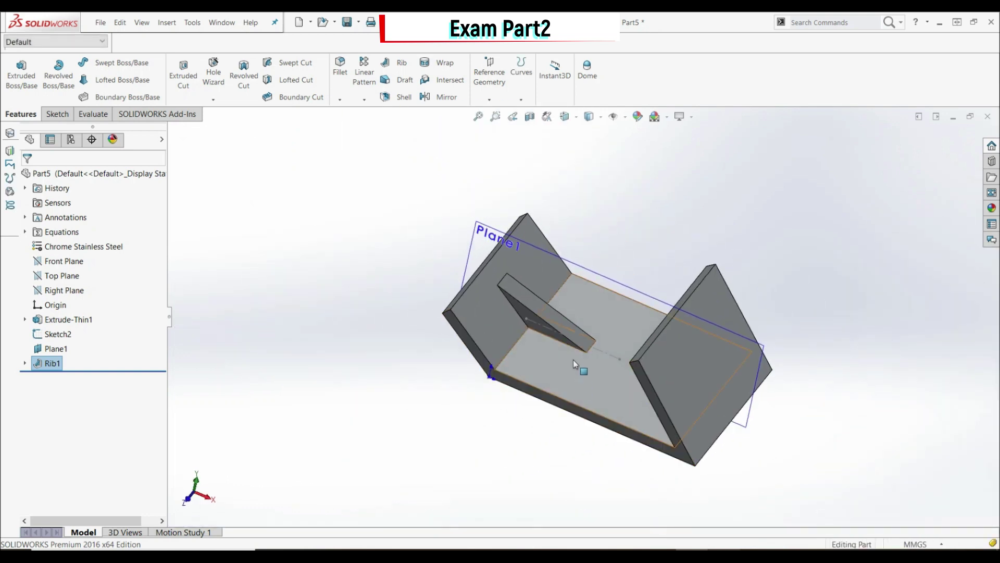
{"action": "left_click", "coordinate": [480, 239]}
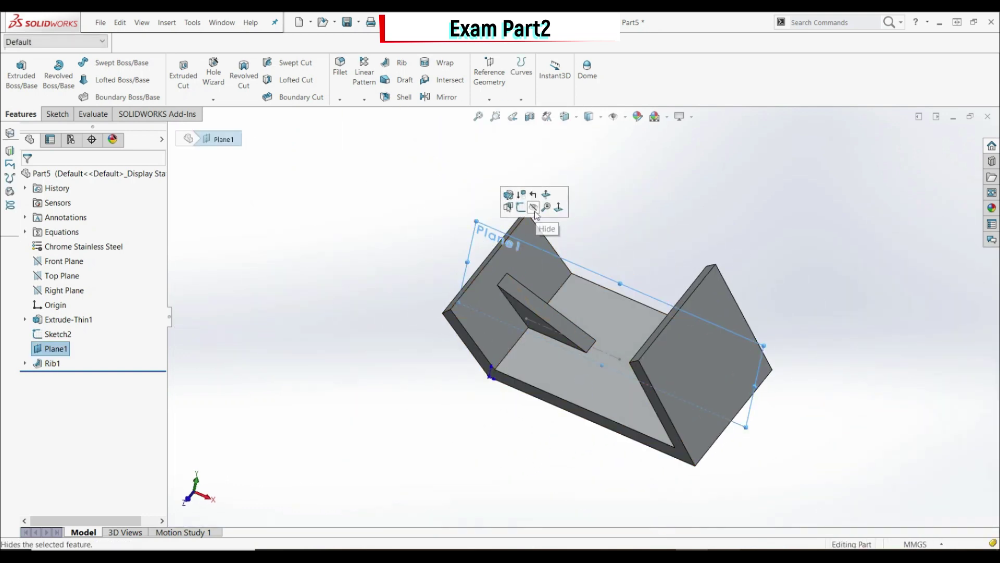
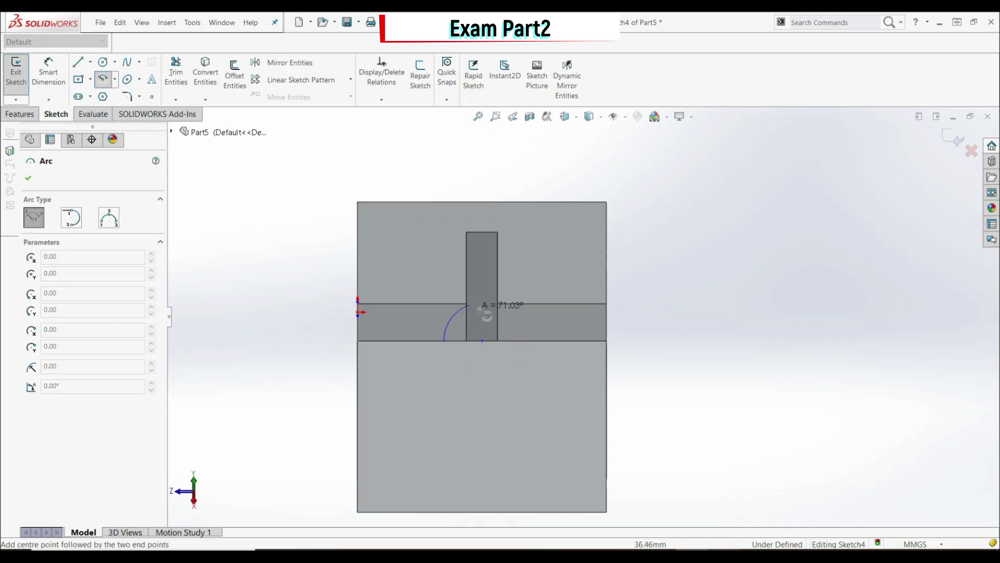
- Complete the middle semicircle of about 12 mm radius on the tall flange's upper edge and add one of about 13 mm ending at the far corner
{"action": "left_click", "coordinate": [523, 342]}
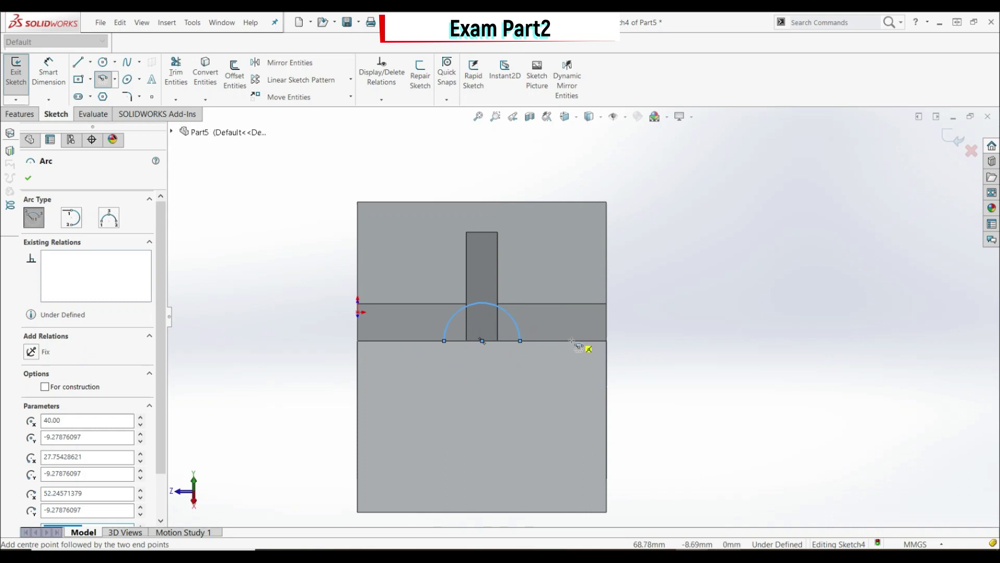
{"action": "scroll", "coordinate": [578, 344], "scroll_direction": "down", "scroll_amount": 5}
{"action": "left_click", "coordinate": [567, 327]}
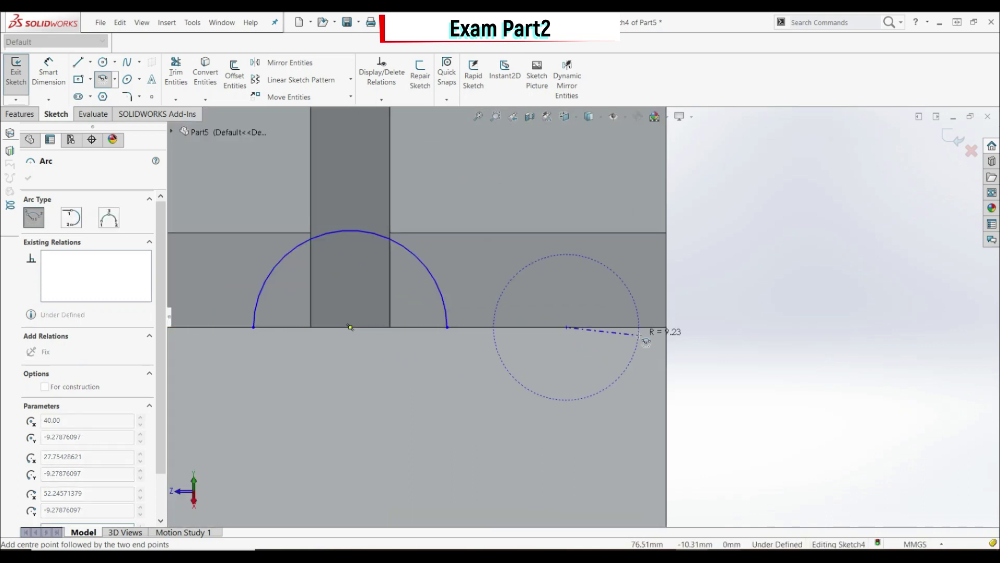
{"action": "left_click", "coordinate": [666, 327]}
{"action": "left_click", "coordinate": [472, 329]}
{"action": "key", "text": "f"}
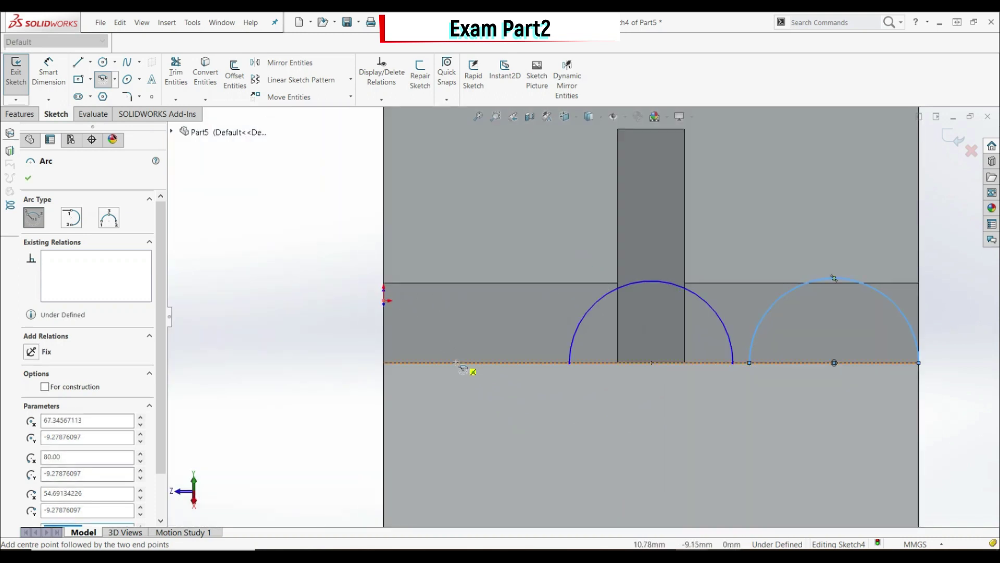
- Sketch a third semicircle of about 11 mm radius on the same edge, starting at the origin-side corner
{"action": "left_click", "coordinate": [456, 362]}
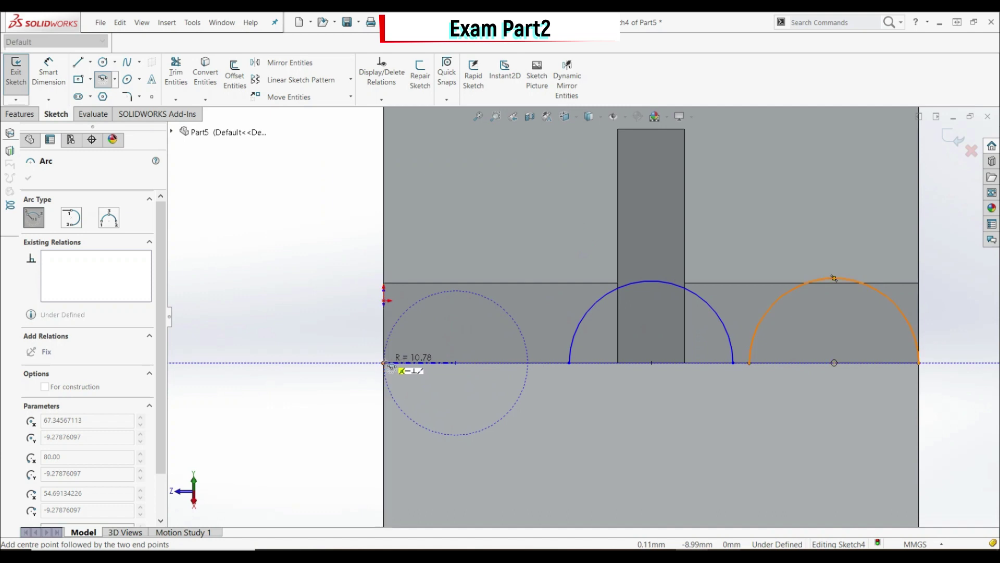
{"action": "left_click", "coordinate": [384, 362]}
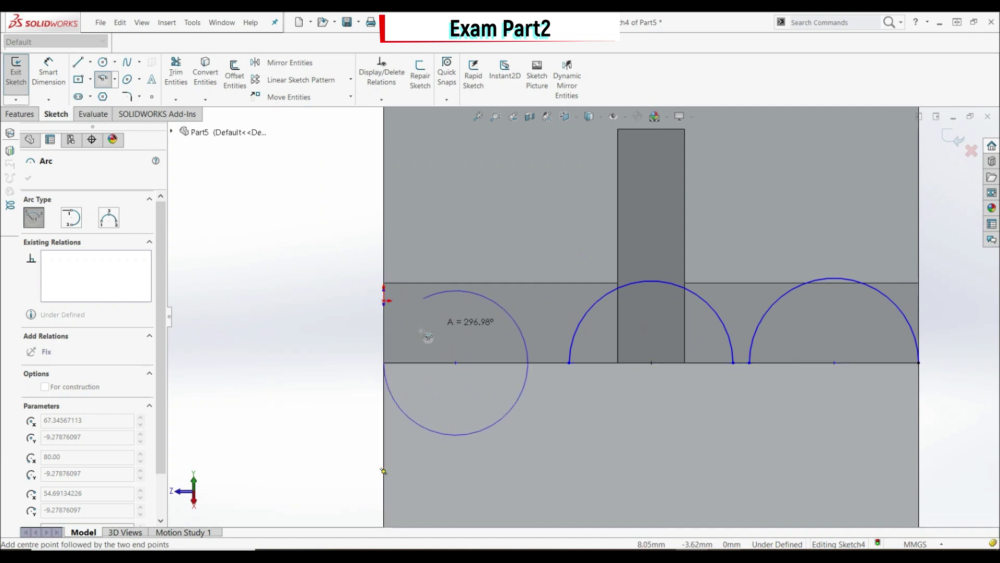
{"action": "left_click", "coordinate": [535, 368]}
{"action": "scroll", "coordinate": [581, 315], "scroll_direction": "up", "scroll_amount": 4}
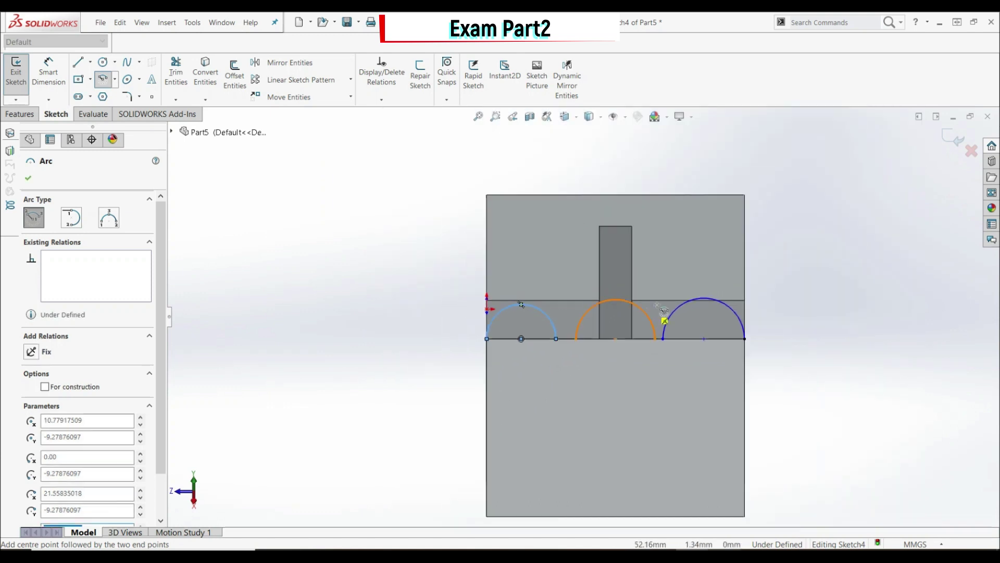
{"action": "key", "text": "Escape"}
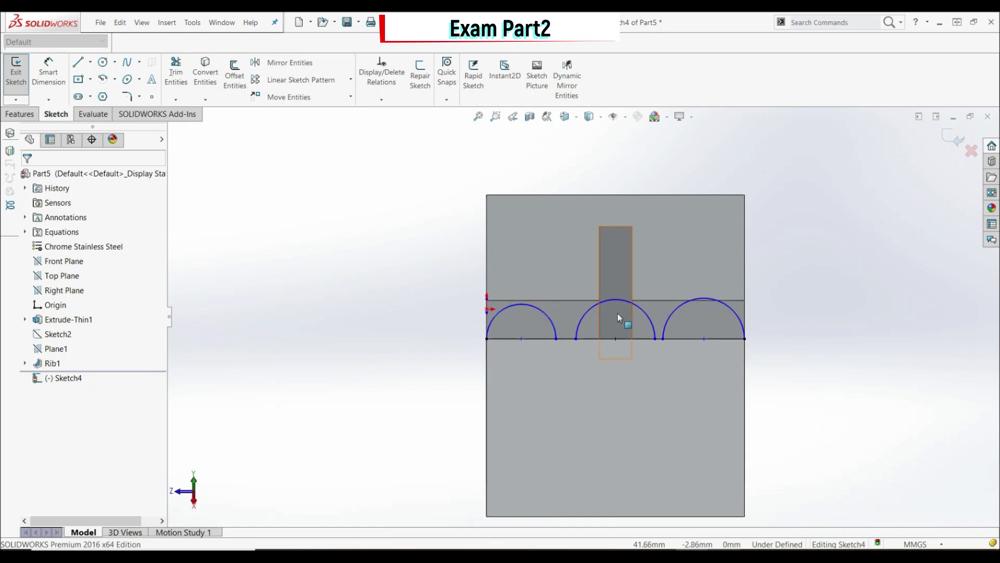
- Make the three semicircles on the tall flange's upper edge equal in radius
{"action": "scroll", "coordinate": [618, 313], "scroll_direction": "down", "scroll_amount": 3}
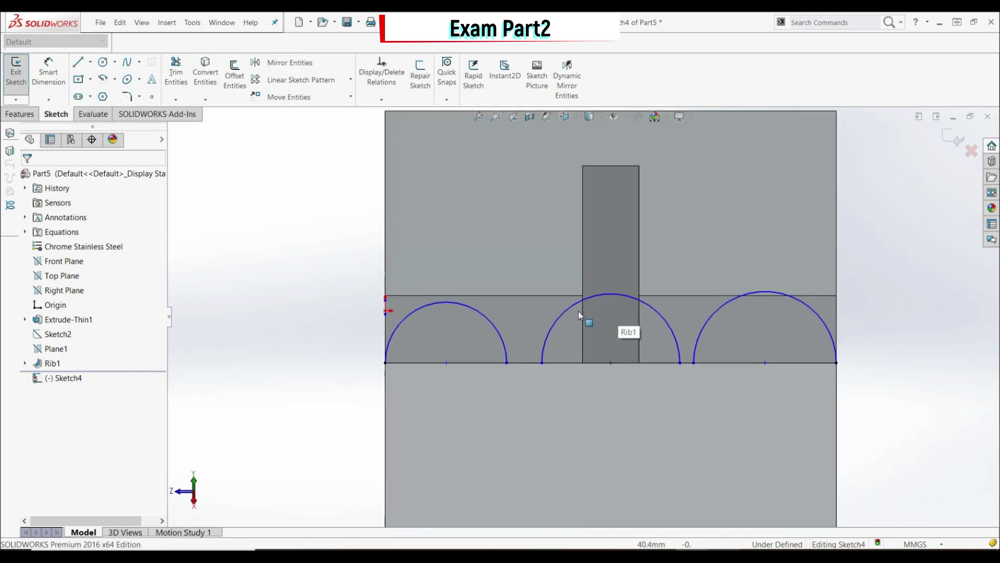
{"action": "left_click", "coordinate": [492, 324]}
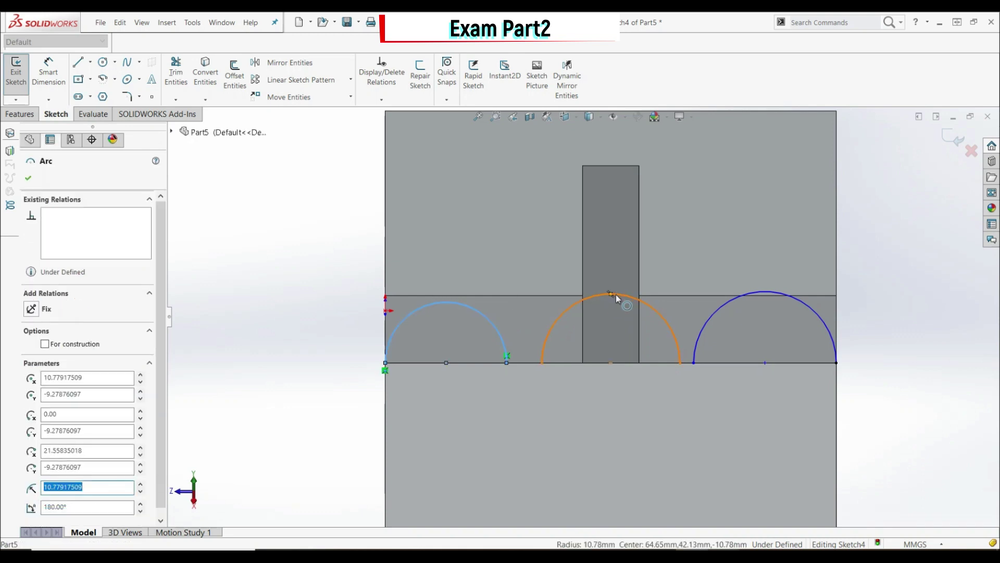
{"action": "left_click", "coordinate": [622, 296], "text": "ctrl"}
{"action": "left_click", "coordinate": [744, 294], "text": "ctrl"}
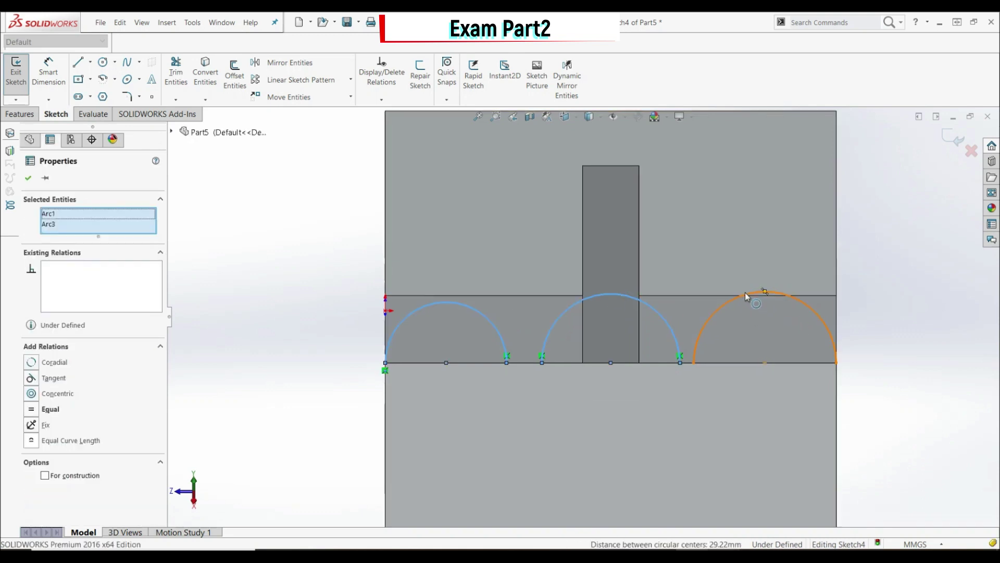
{"action": "left_click", "coordinate": [48, 404]}
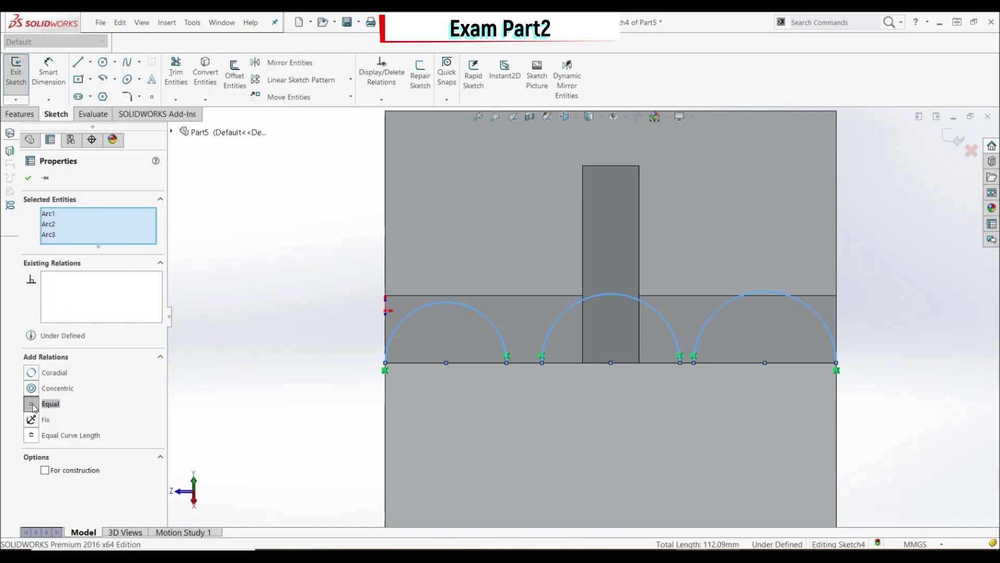
{"action": "left_click", "coordinate": [29, 178]}
- Dimension the origin-side semicircle and set its radius to 10 mm
{"action": "left_click", "coordinate": [49, 73]}
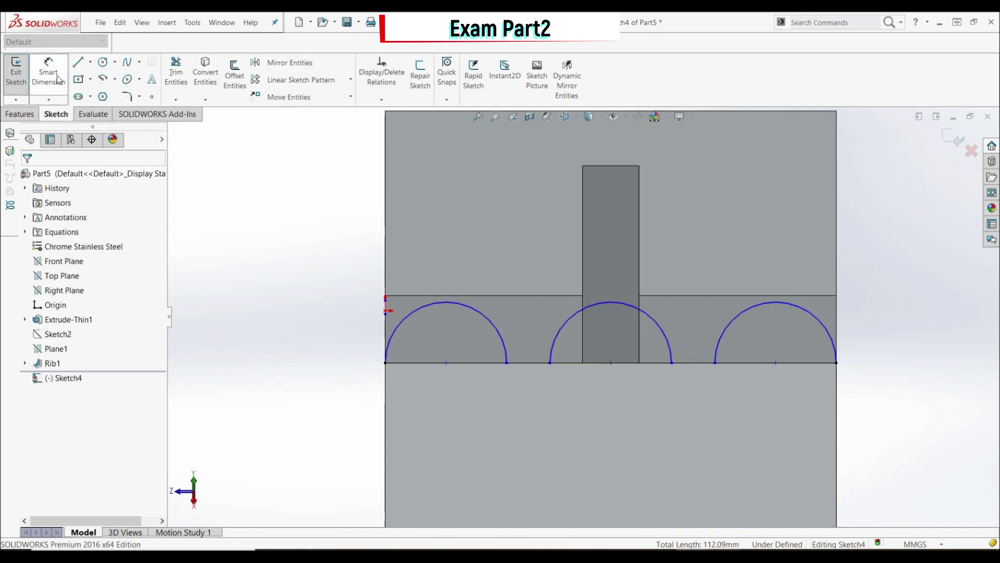
{"action": "left_click", "coordinate": [439, 305]}
{"action": "left_click", "coordinate": [319, 232]}
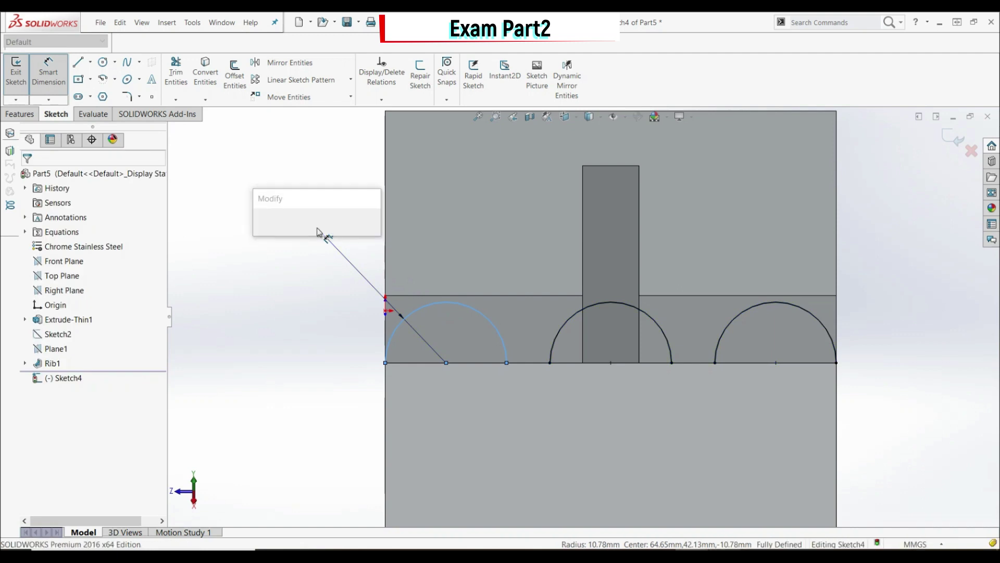
{"action": "type", "text": "10"}
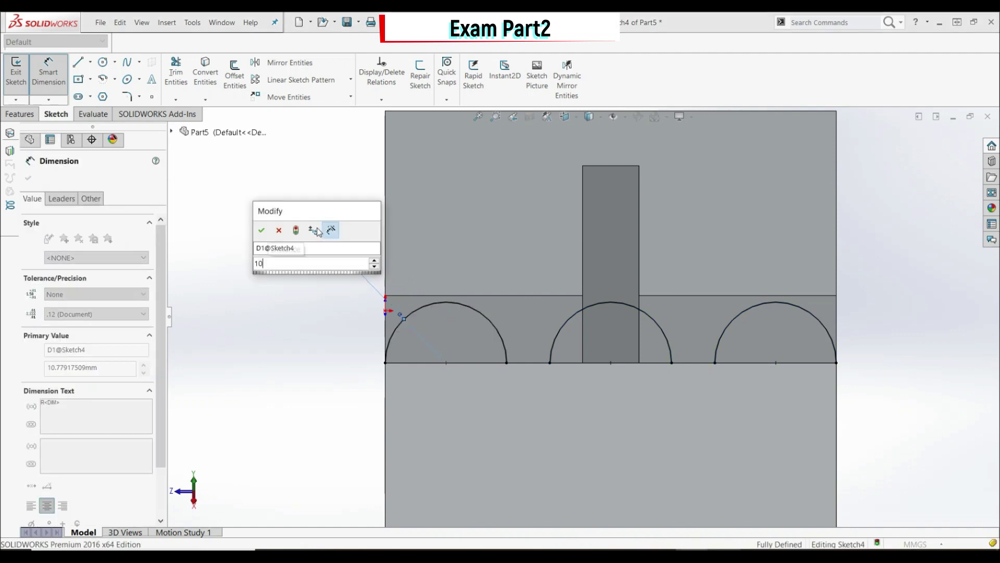
{"action": "key", "text": "Escape"}
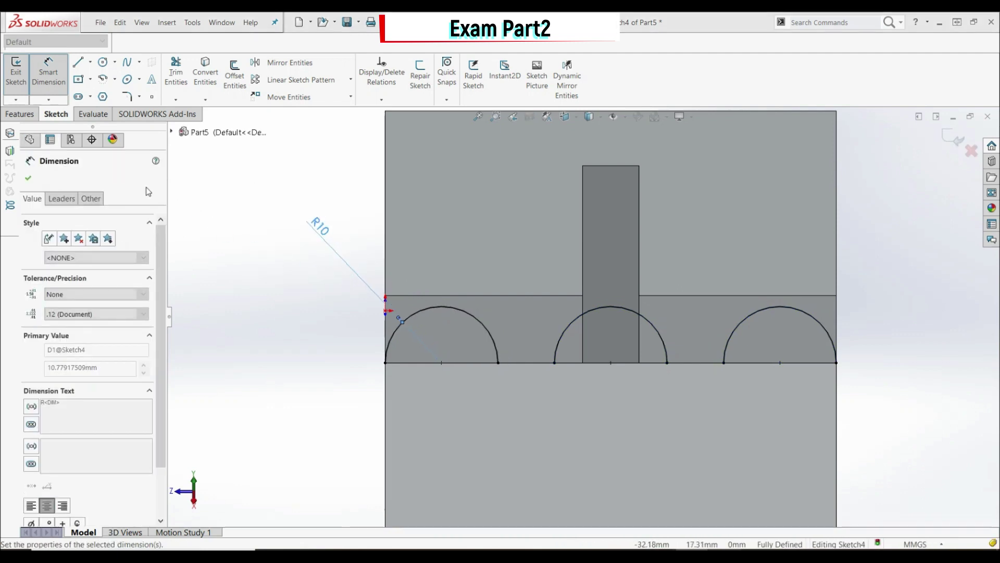
{"action": "left_click", "coordinate": [29, 178]}
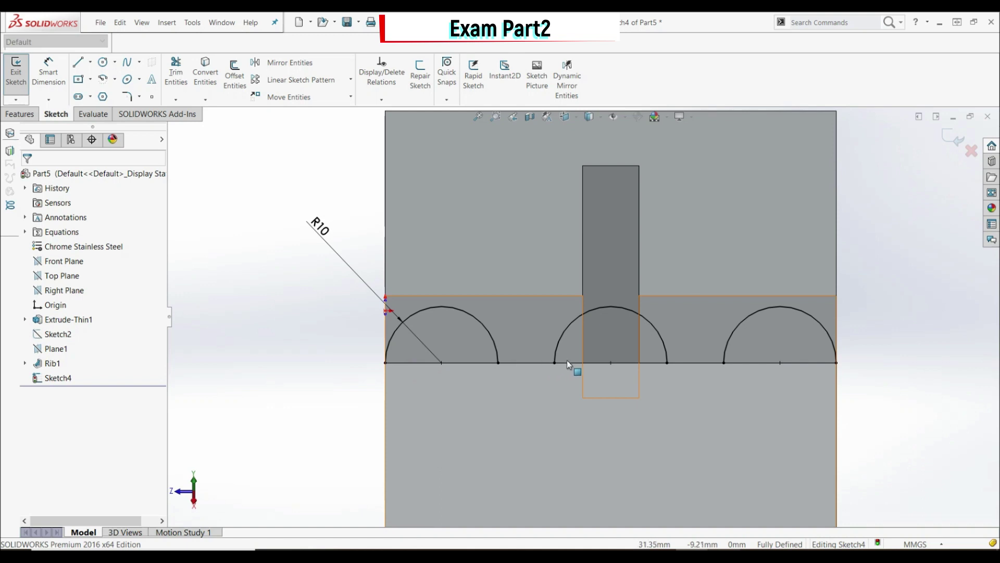
- Convert the tall flange's upper edge into a sketch line and trim away its portions between the semicircles
{"action": "left_click", "coordinate": [523, 363]}
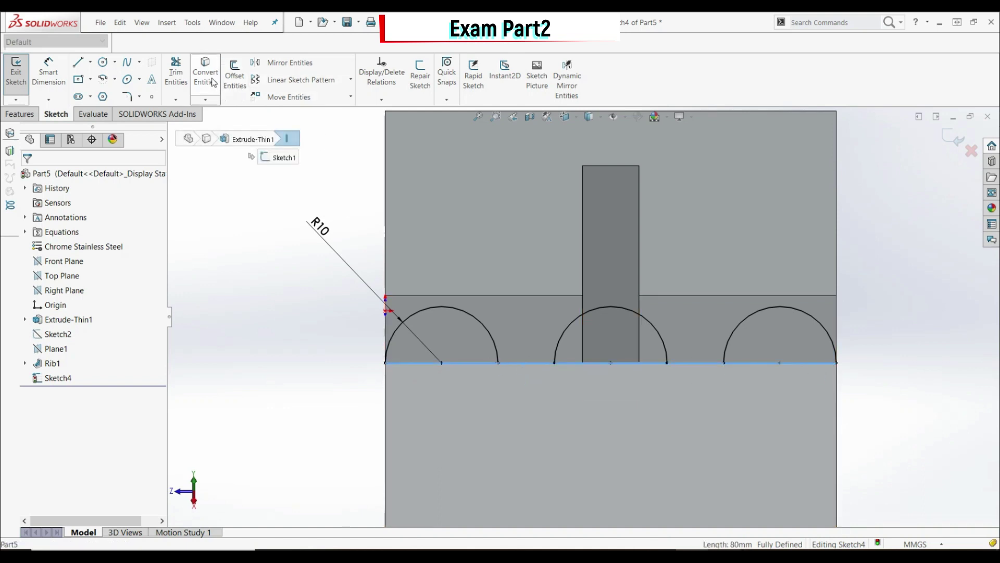
{"action": "key", "text": "Escape"}
{"action": "left_click", "coordinate": [183, 75]}
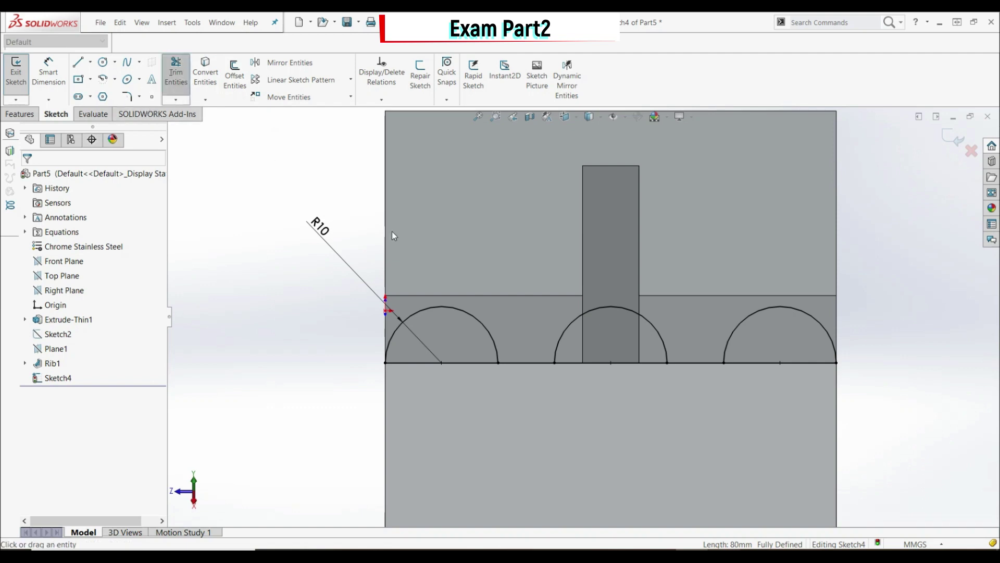
{"action": "left_click", "coordinate": [690, 362]}
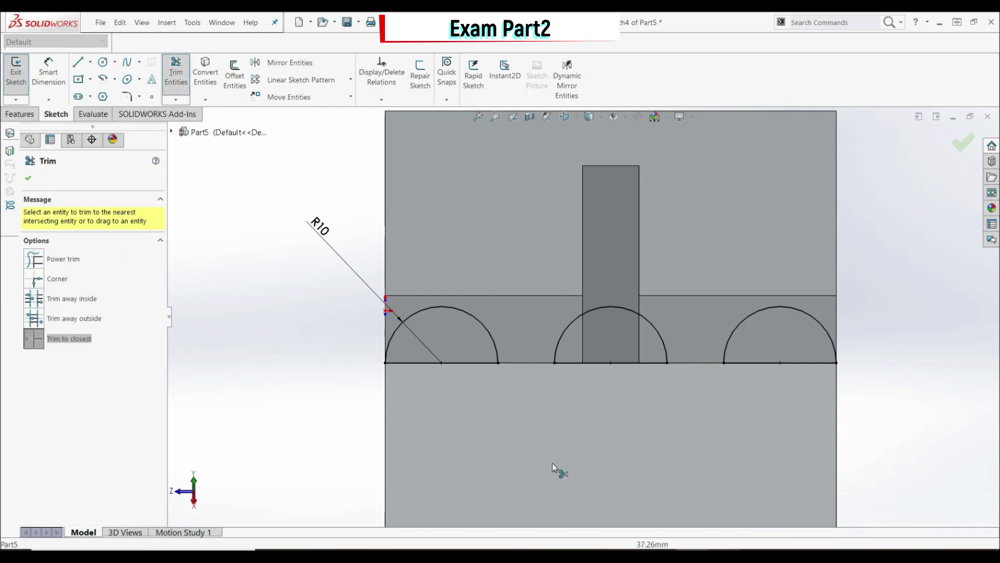
{"action": "left_click", "coordinate": [29, 179]}
- Extrude the three closed semicircles as a 30 mm blind boss in the reversed direction, toward the bracket's inner side
{"action": "left_click", "coordinate": [21, 114]}
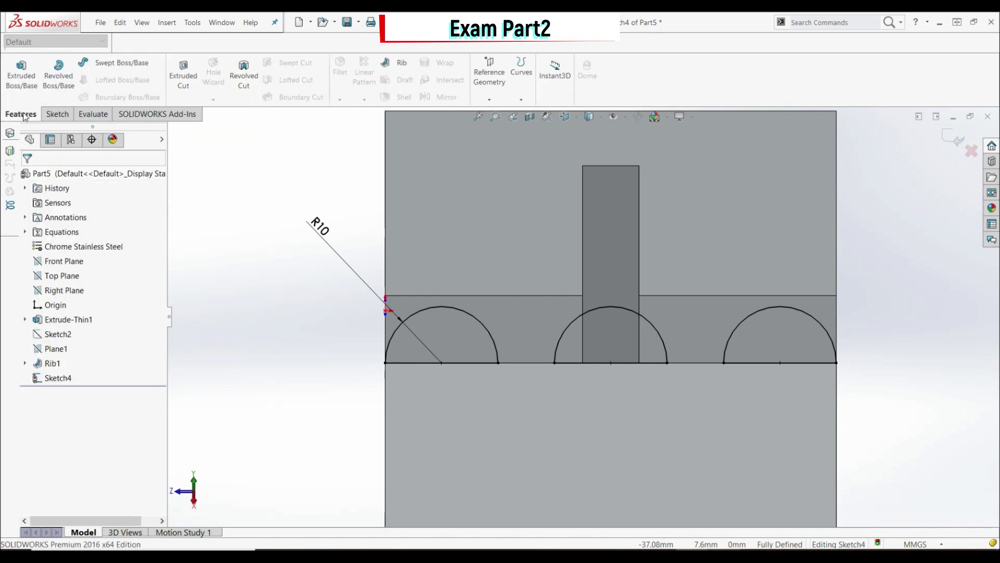
{"action": "left_click", "coordinate": [26, 86]}
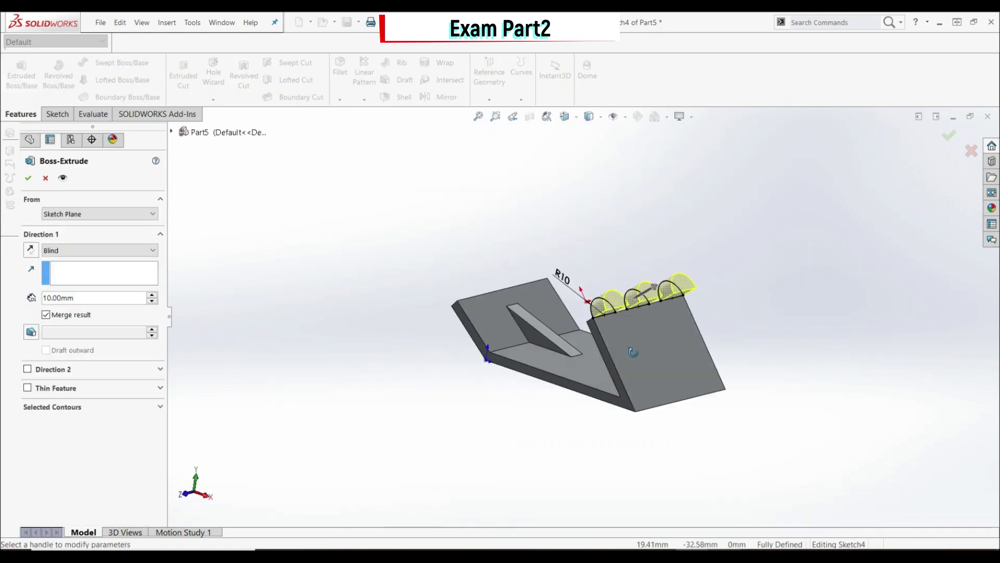
{"action": "left_click", "coordinate": [30, 251]}
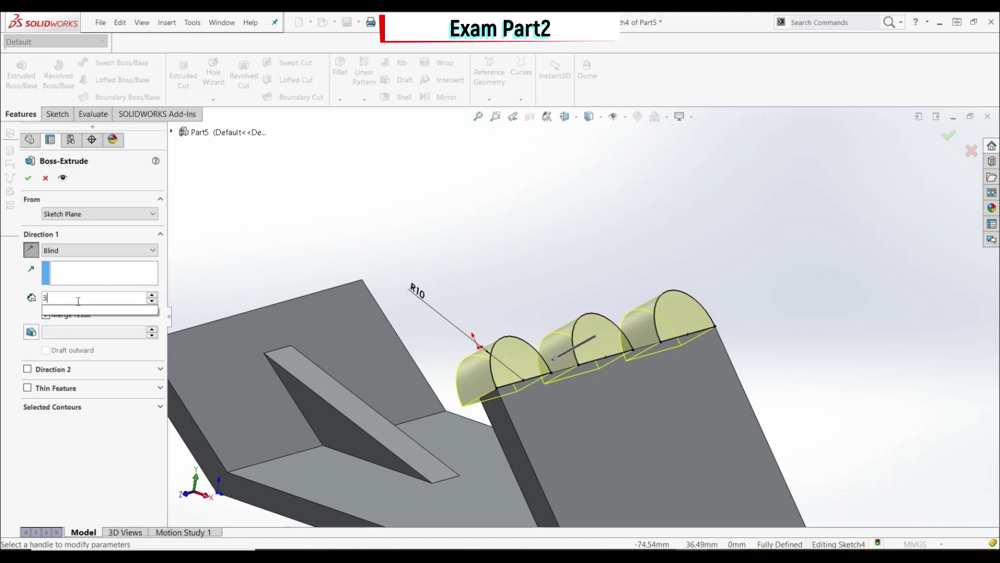
{"action": "scroll", "coordinate": [79, 304], "scroll_direction": "up", "scroll_amount": 2}
{"action": "left_click", "coordinate": [30, 177]}
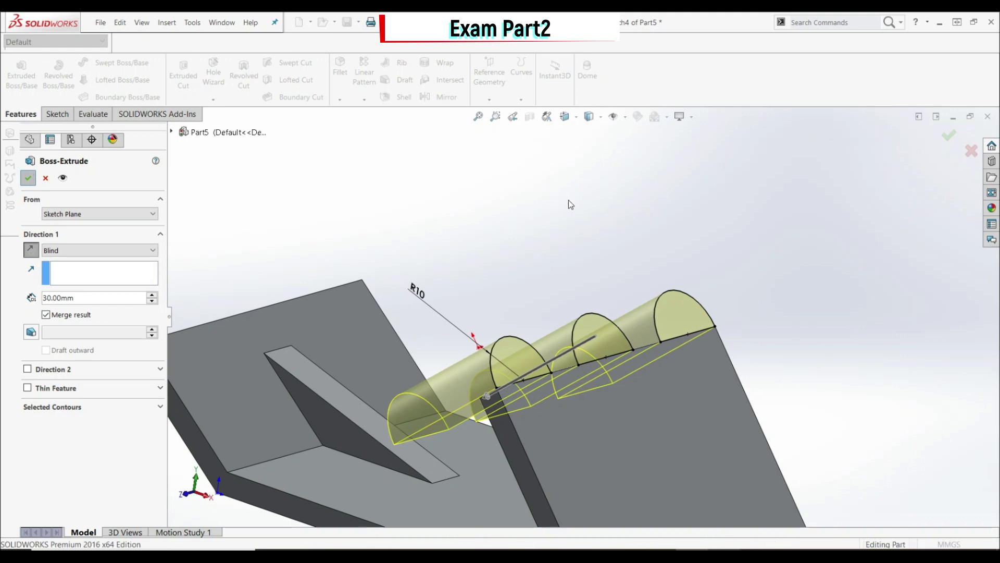
- Start a sketch on the tall flange's outer face and view that face straight on
{"action": "scroll", "coordinate": [615, 236], "scroll_direction": "up", "scroll_amount": 5}
{"action": "scroll", "coordinate": [641, 303], "scroll_direction": "down", "scroll_amount": 3}
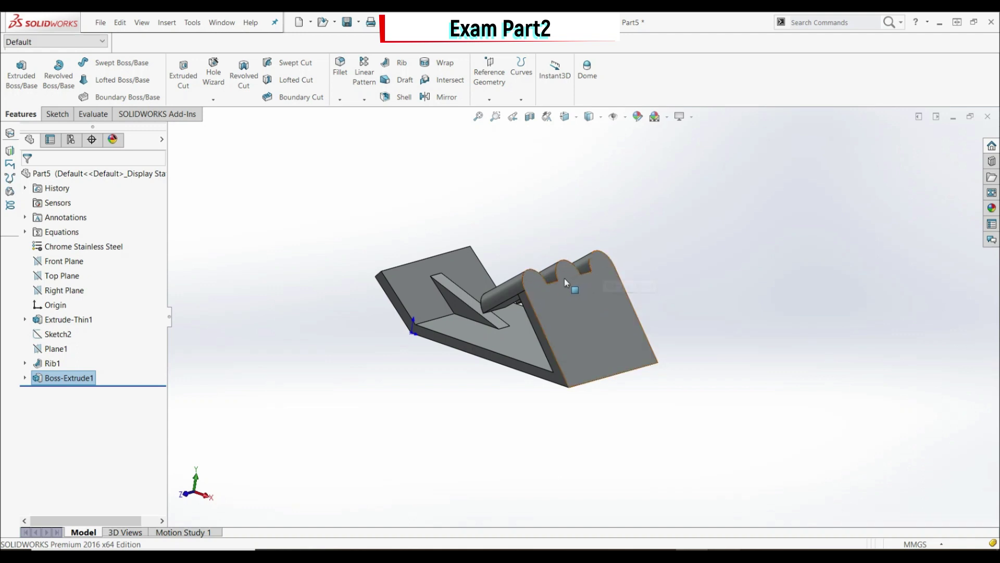
{"action": "left_click", "coordinate": [589, 320]}
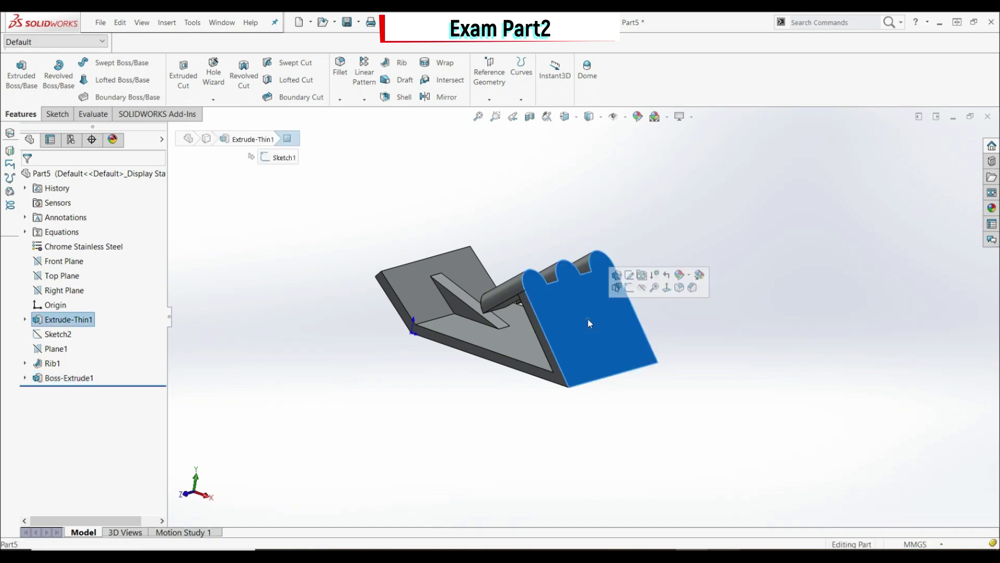
{"action": "left_click", "coordinate": [629, 287]}
{"action": "left_click", "coordinate": [565, 116]}
{"action": "left_click", "coordinate": [636, 190]}
{"action": "scroll", "coordinate": [677, 370], "scroll_direction": "down", "scroll_amount": 2}
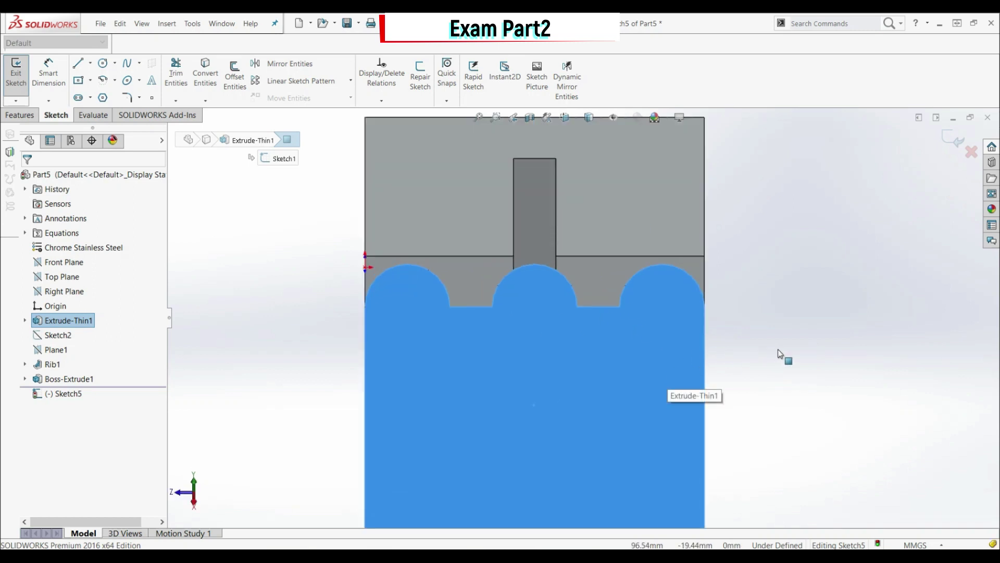
{"action": "left_click", "coordinate": [778, 349]}
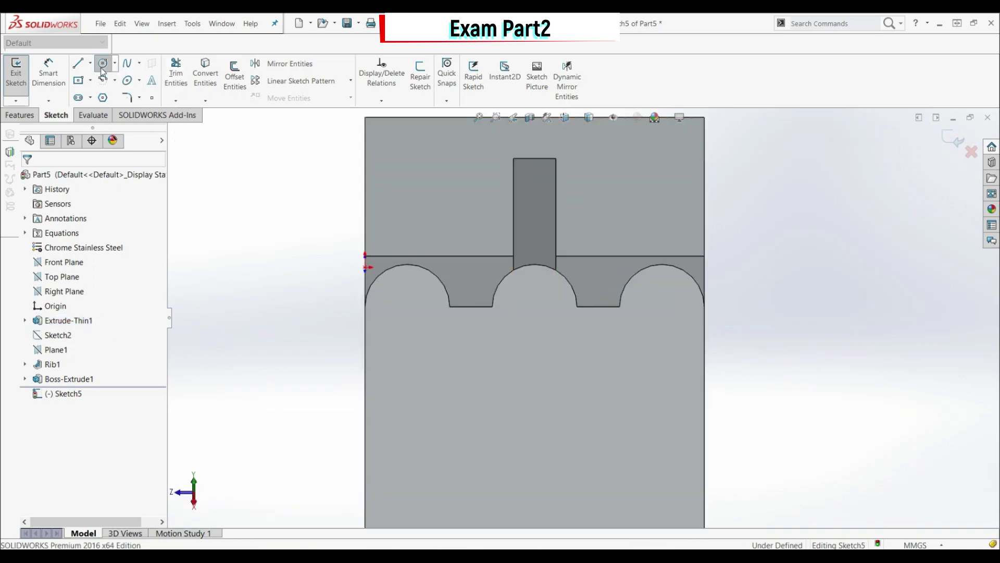
- Sketch circles of about 3.6, 4.6 and 4.2 mm radius centred on the three rounded lobes, plus one of about 10 mm radius below the middle lobe
{"action": "left_click", "coordinate": [103, 65]}
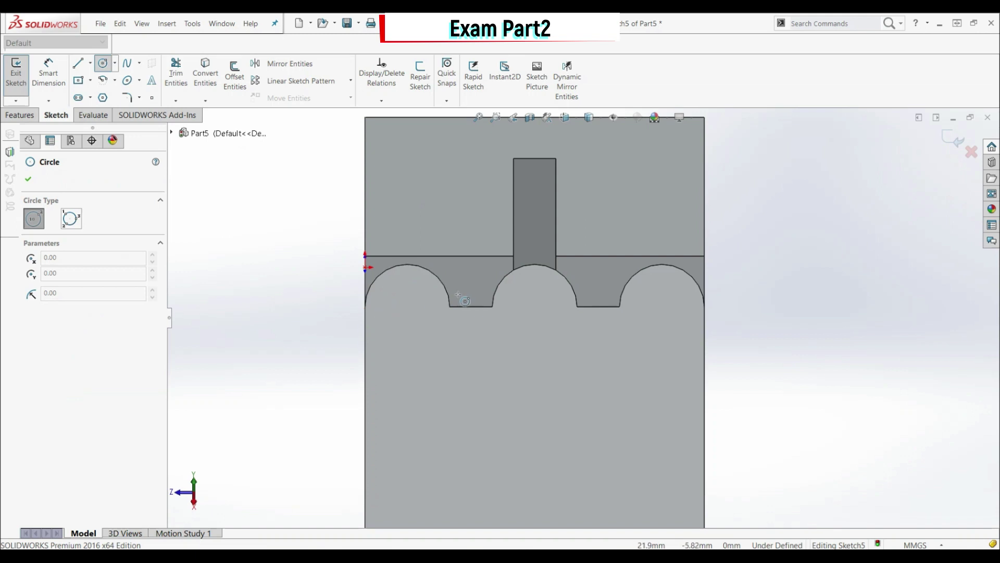
{"action": "left_click", "coordinate": [408, 307]}
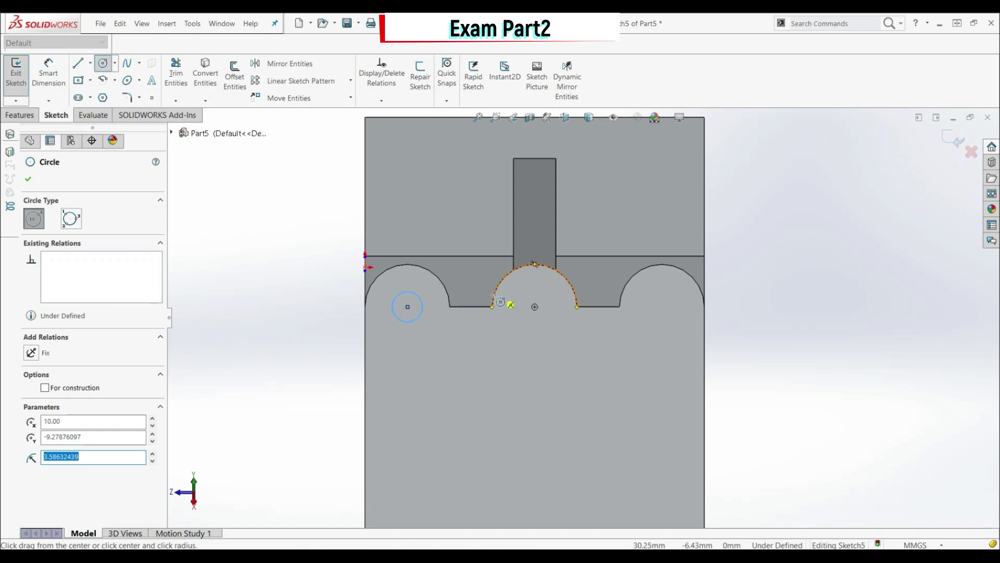
{"action": "left_click_drag", "start_coordinate": [534, 307], "coordinate": [554, 306]}
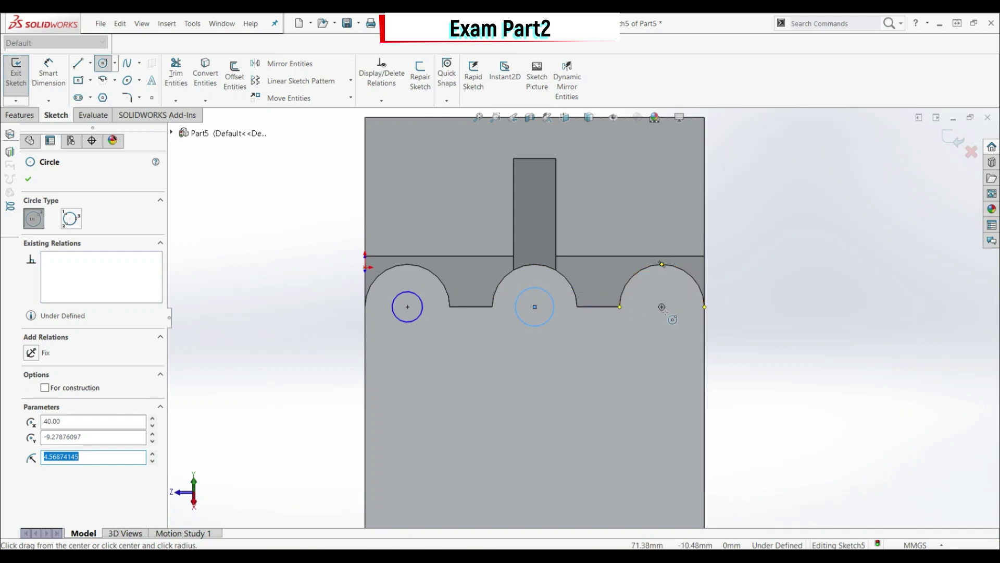
{"action": "left_click_drag", "start_coordinate": [661, 307], "coordinate": [673, 293]}
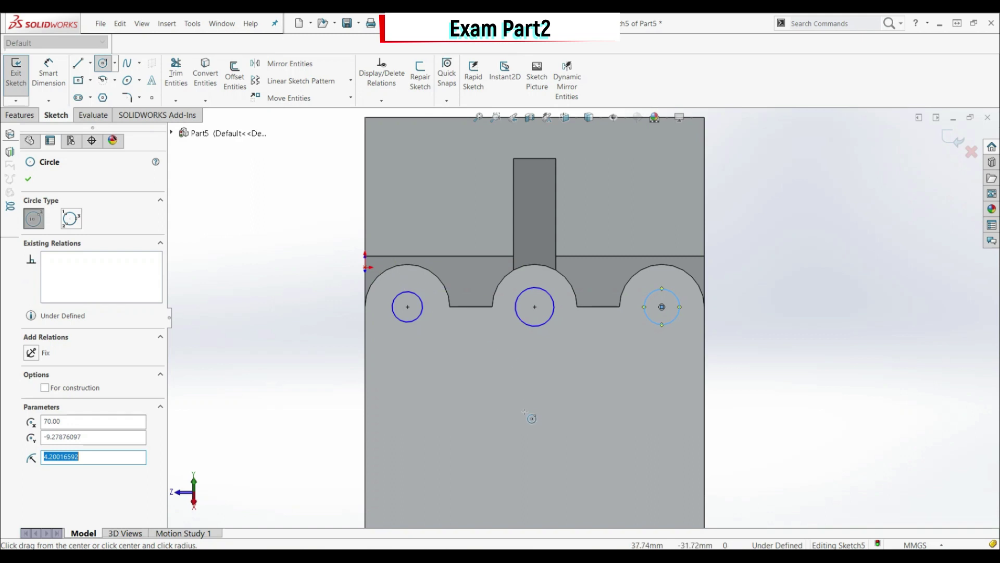
{"action": "mouse_move", "coordinate": [535, 446]}
{"action": "left_mouse_down"}
{"action": "mouse_move", "coordinate": [547, 455]}
{"action": "mouse_move", "coordinate": [552, 406]}
{"action": "left_mouse_up"}
{"action": "key", "text": "Escape"}
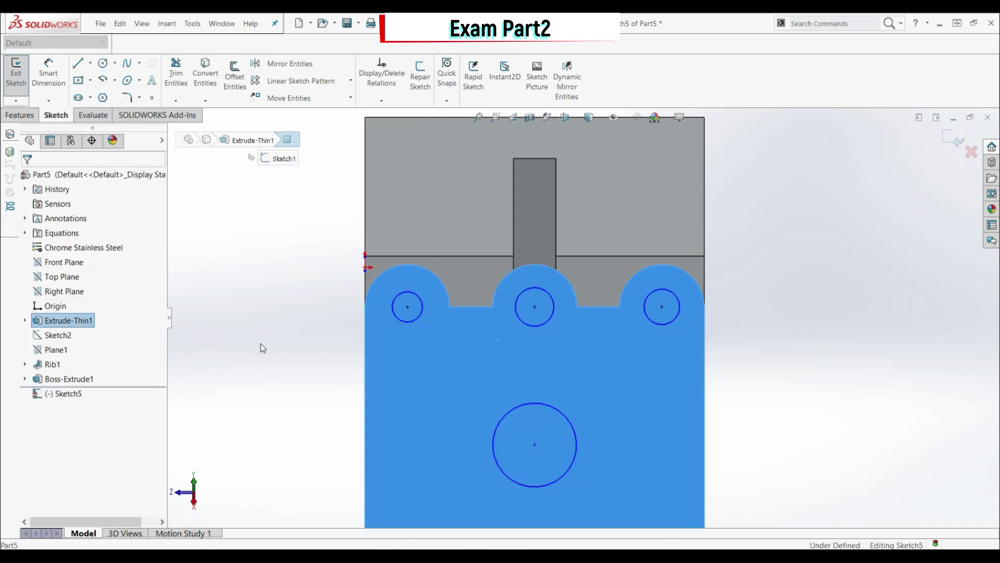
- Make the three small circles in the rounded lobes equal in size
{"action": "left_click", "coordinate": [420, 317]}
{"action": "left_click", "coordinate": [545, 324], "text": "ctrl"}
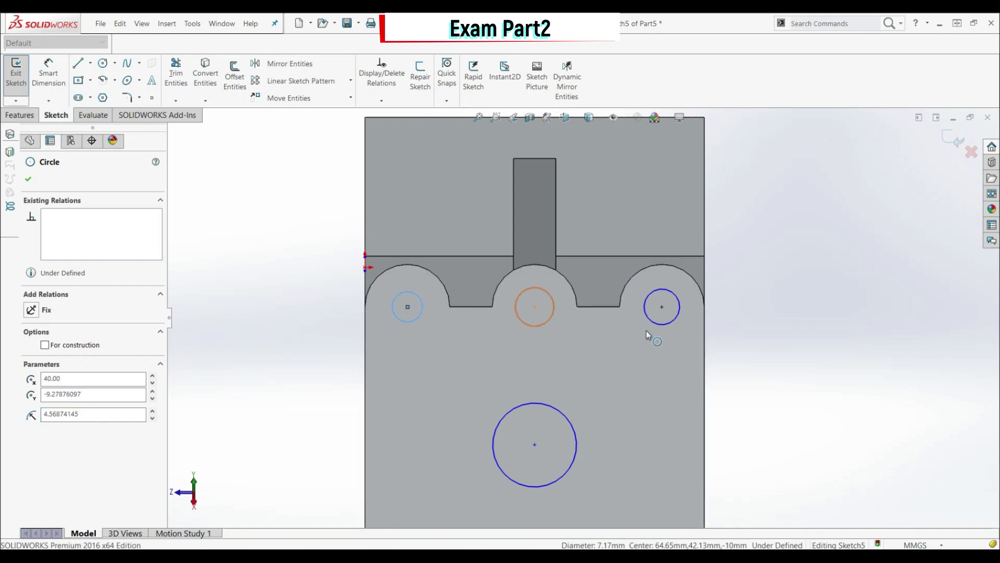
{"action": "left_click", "coordinate": [658, 324], "text": "ctrl"}
{"action": "left_click", "coordinate": [36, 409]}
{"action": "left_click", "coordinate": [28, 179]}
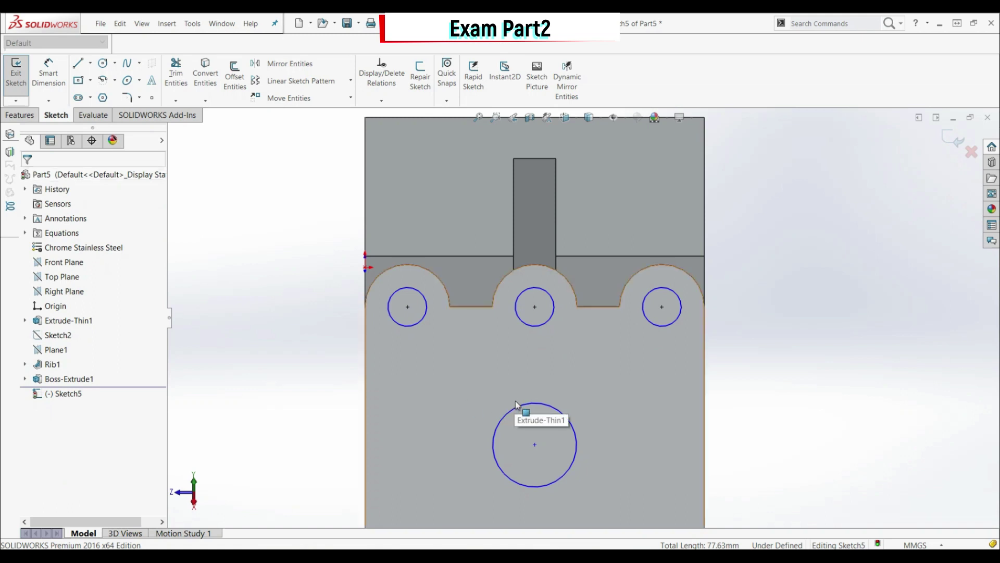
- Dimension the origin-side small circle and set its diameter to 5 mm
{"action": "left_click", "coordinate": [43, 90]}
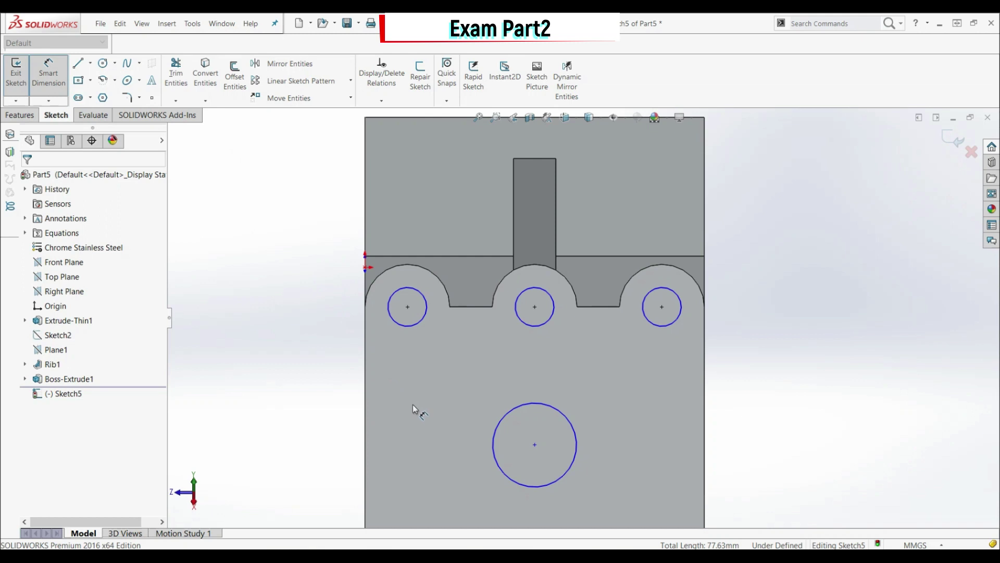
{"action": "left_click", "coordinate": [407, 325]}
{"action": "left_click", "coordinate": [349, 333]}
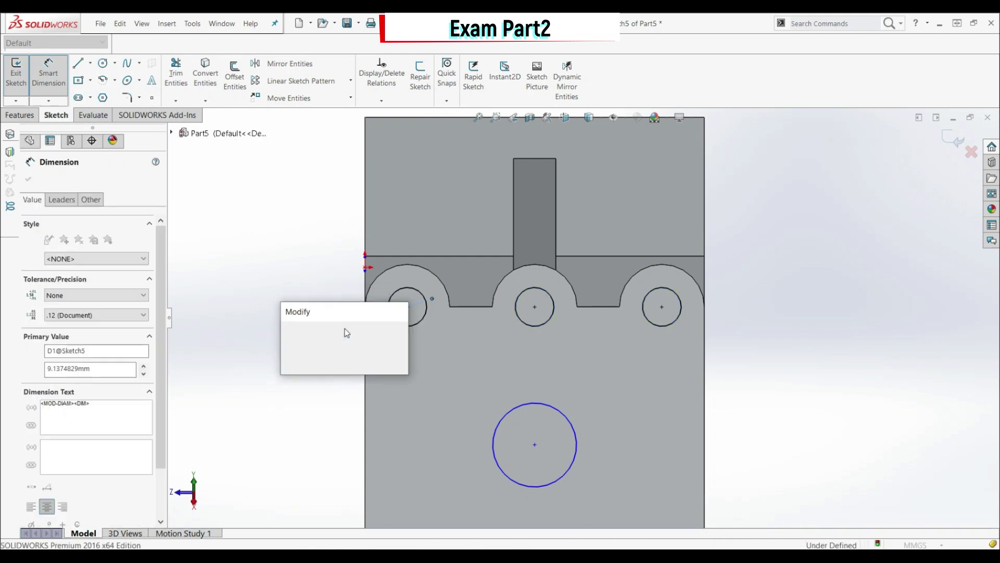
{"action": "key", "text": "Return"}
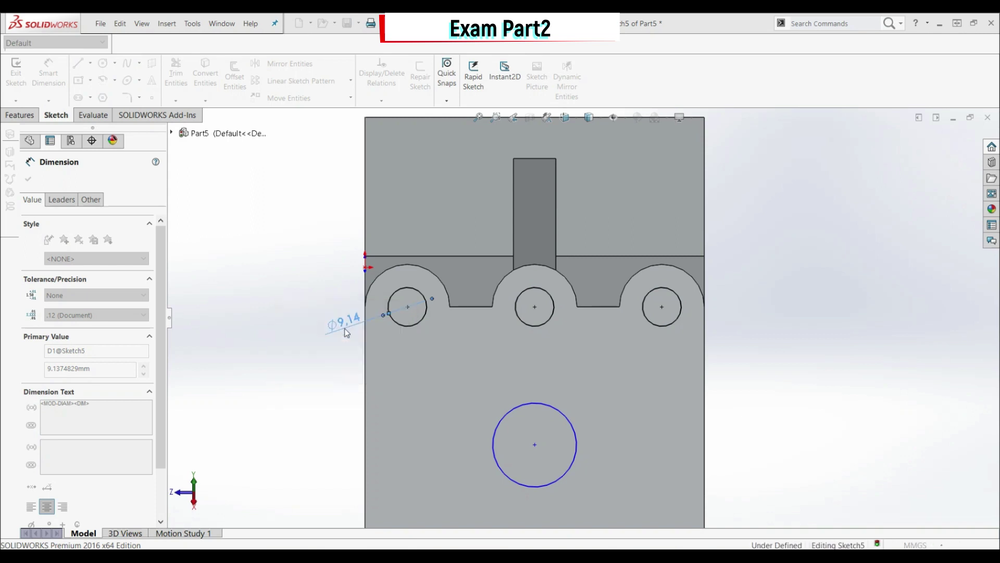
- Dimension the large circle below the middle lobe and set its diameter to 11 mm
{"action": "left_click", "coordinate": [543, 405]}
{"action": "left_click", "coordinate": [613, 381]}
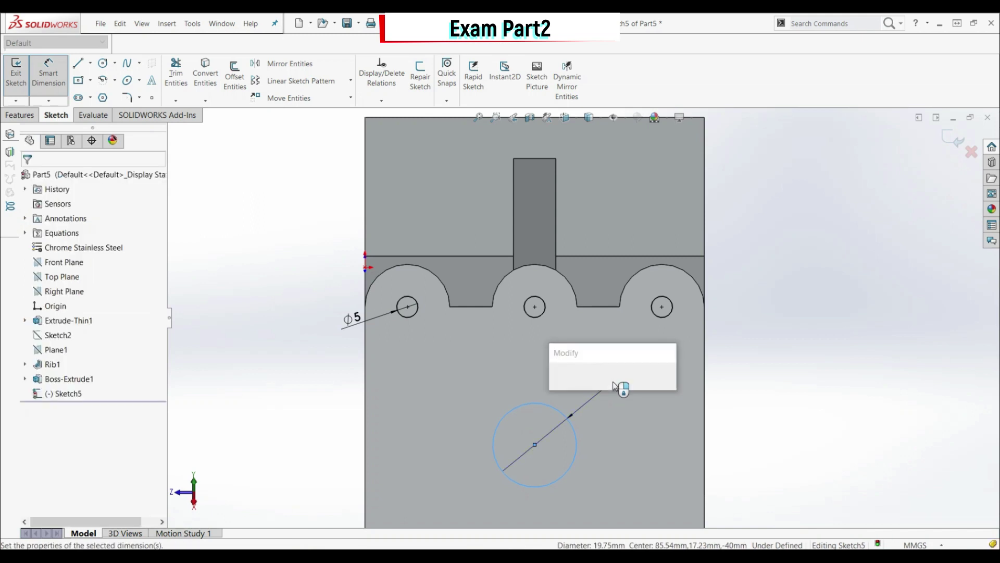
{"action": "type", "text": "11"}
{"action": "key", "text": "Return"}
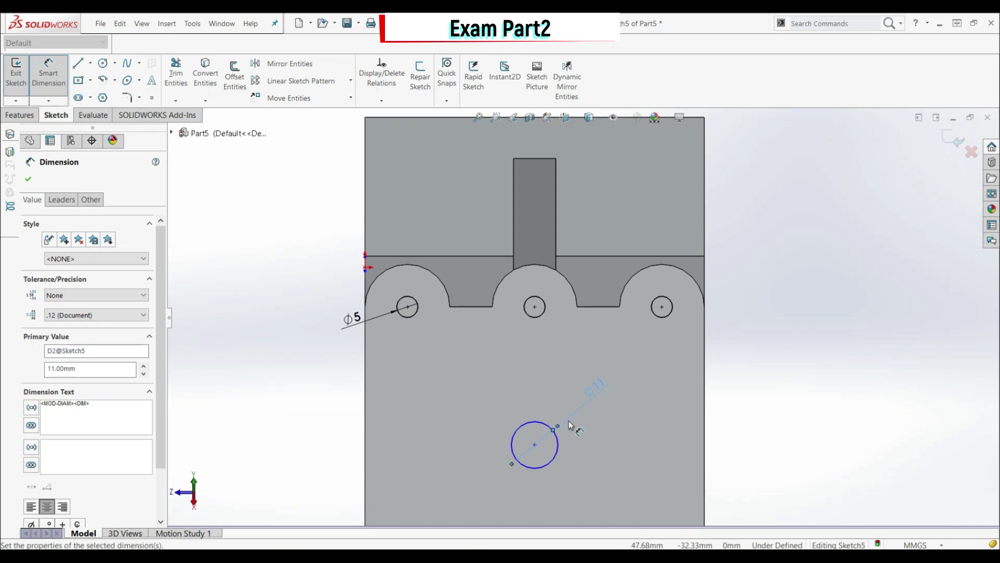
- Dimension the vertical distance from the large circle's centre to the flange face's lower edge
{"action": "scroll", "coordinate": [571, 422], "scroll_direction": "up", "scroll_amount": 4}
{"action": "scroll", "coordinate": [572, 389], "scroll_direction": "down", "scroll_amount": 4}
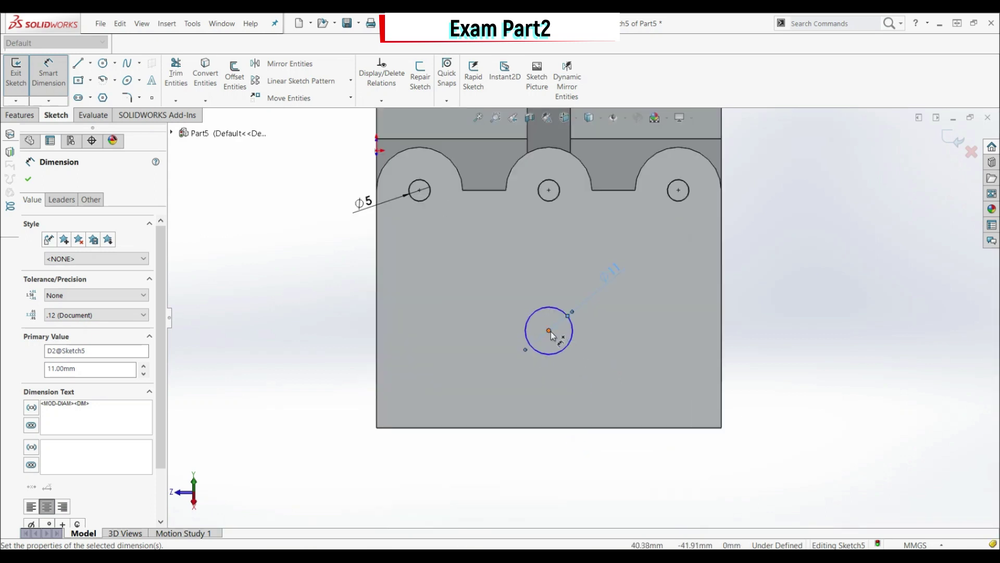
{"action": "left_click", "coordinate": [551, 332]}
{"action": "left_click", "coordinate": [558, 427]}
{"action": "left_click", "coordinate": [650, 380]}
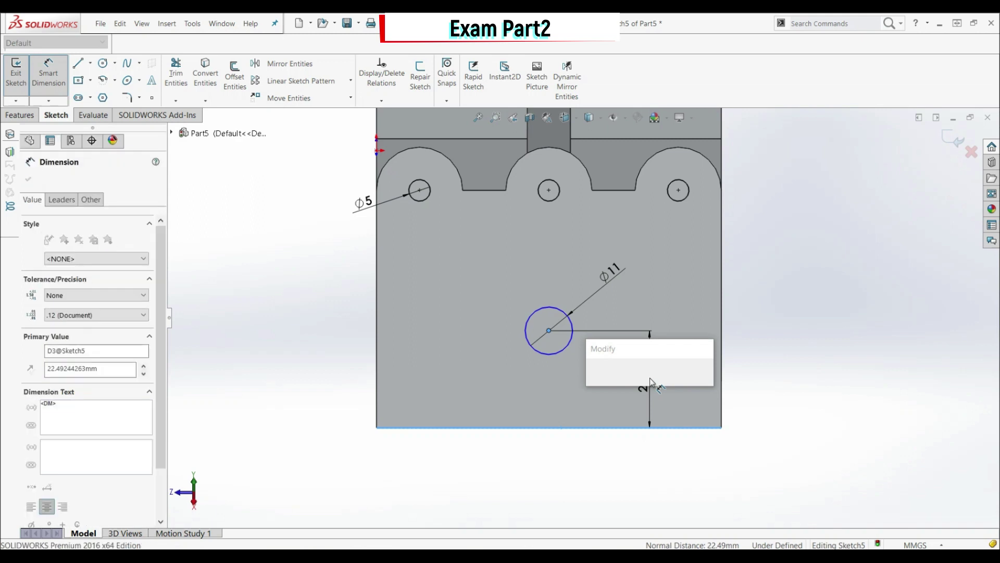
{"action": "key", "text": "Return"}
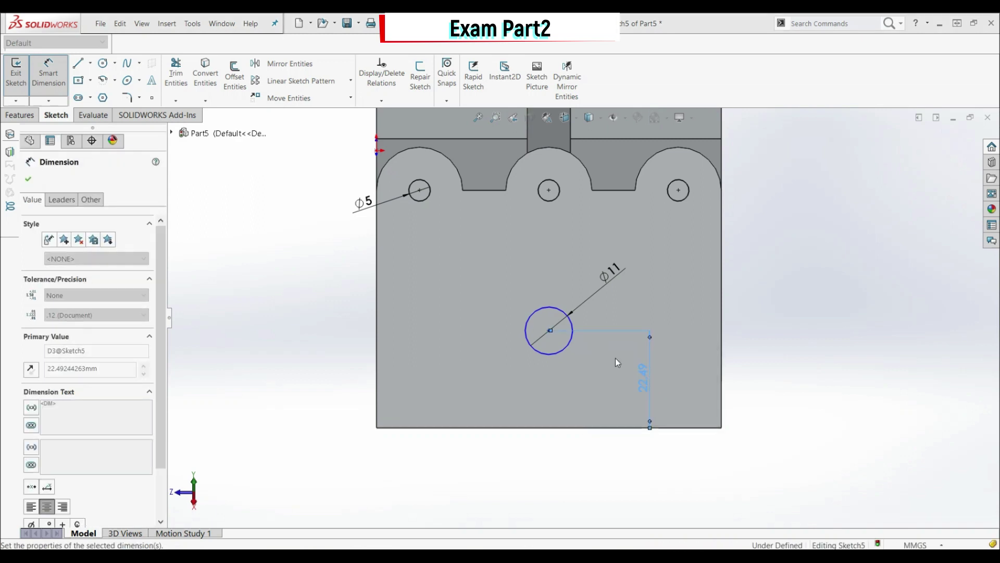
- Finish the large circle's 30 mm height dimension and align its centre vertically with the middle small circle's centre
{"action": "left_click", "coordinate": [28, 179]}
{"action": "left_click", "coordinate": [548, 298]}
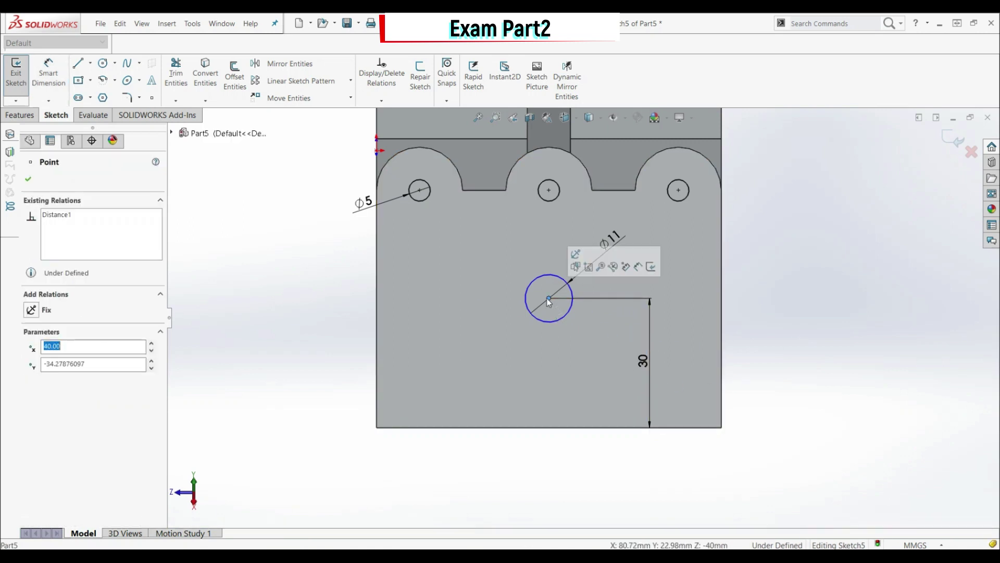
{"action": "mouse_move", "coordinate": [549, 299]}
{"action": "left_mouse_down"}
{"action": "mouse_move", "coordinate": [536, 298]}
{"action": "mouse_move", "coordinate": [618, 296]}
{"action": "mouse_move", "coordinate": [551, 299]}
{"action": "left_mouse_up"}
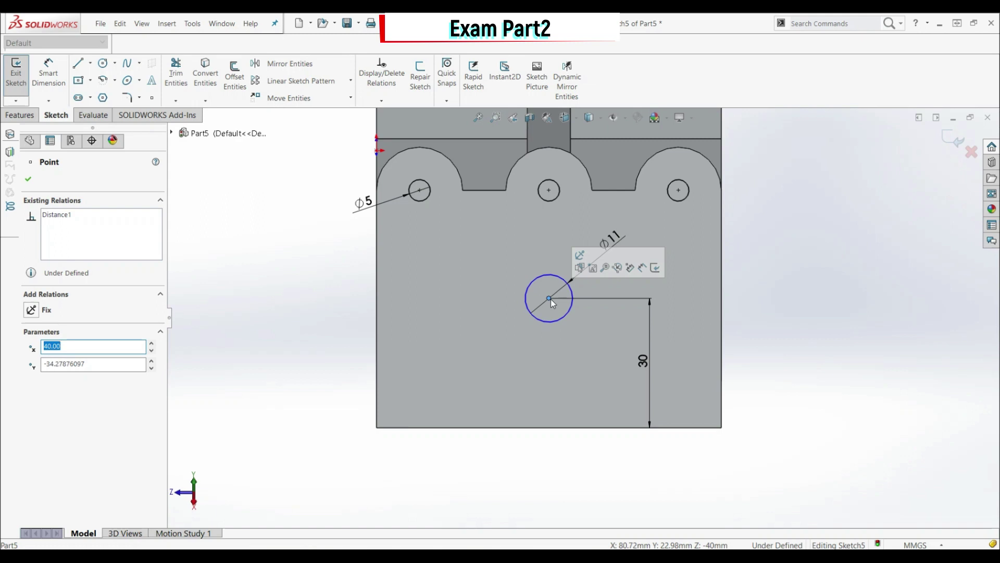
{"action": "left_click", "coordinate": [548, 191], "text": "ctrl"}
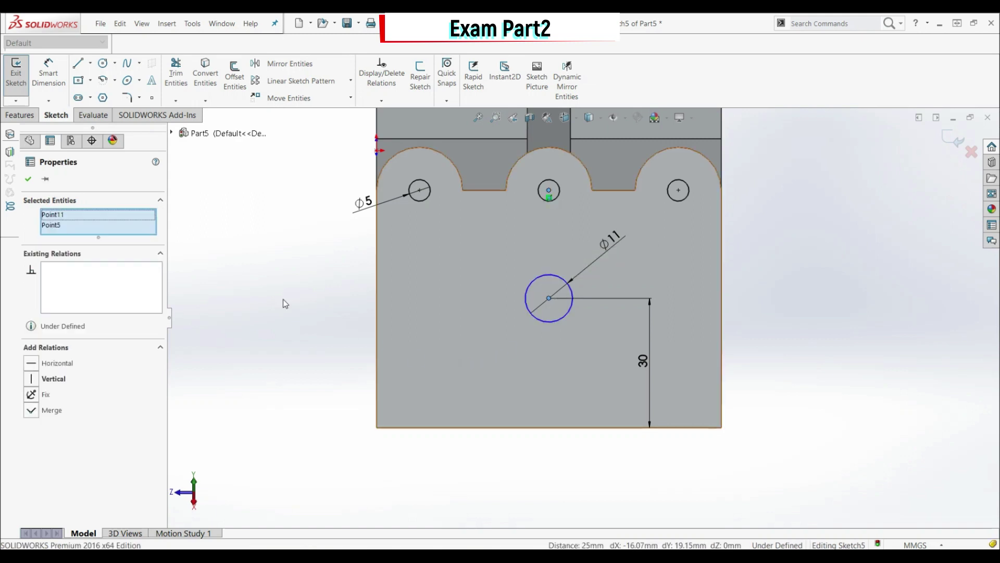
{"action": "left_click", "coordinate": [33, 380]}
{"action": "left_click", "coordinate": [28, 178]}
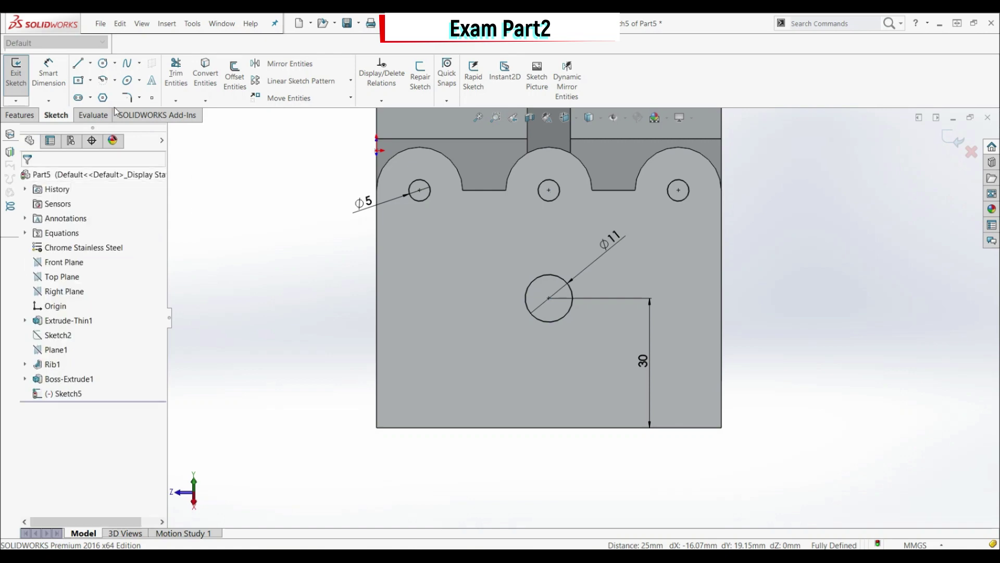
- Cut the three small circles and the large circle with an Extruded Cut set to Through All
{"action": "left_click", "coordinate": [22, 116]}
{"action": "left_click", "coordinate": [184, 75]}
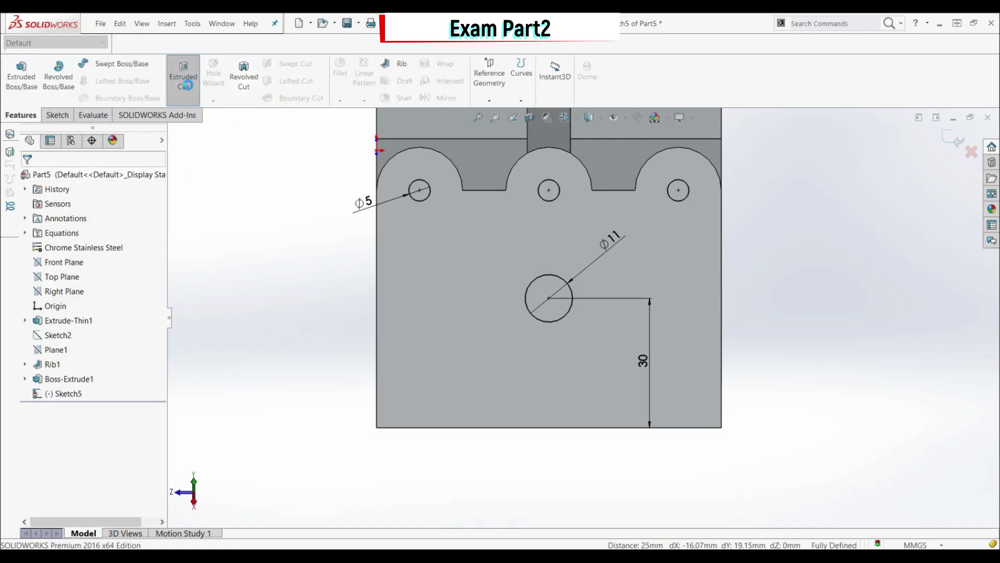
{"action": "middle_click_drag", "start_coordinate": [401, 262], "coordinate": [479, 364]}
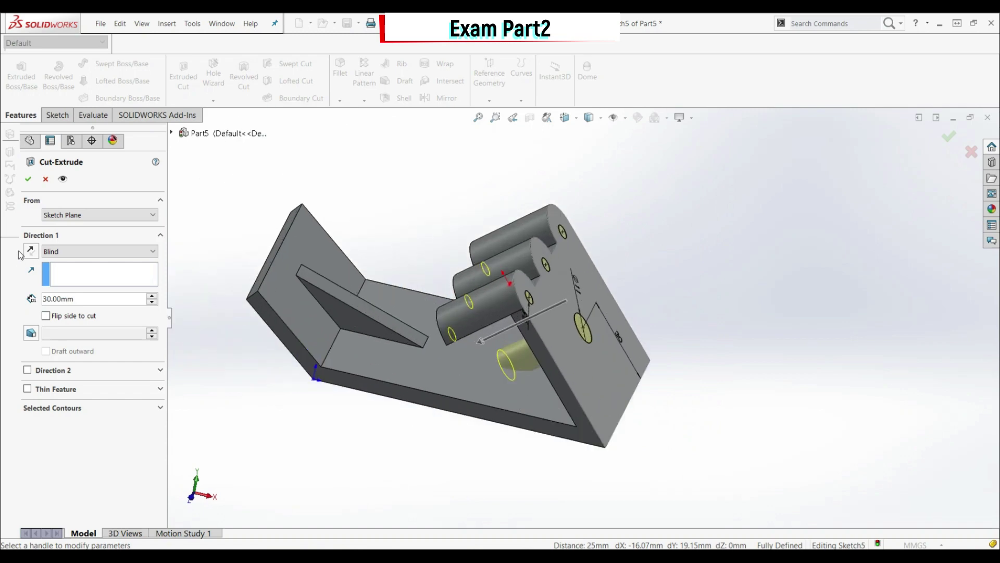
{"action": "left_click", "coordinate": [74, 252]}
{"action": "left_click", "coordinate": [78, 270]}
{"action": "left_click", "coordinate": [28, 179]}
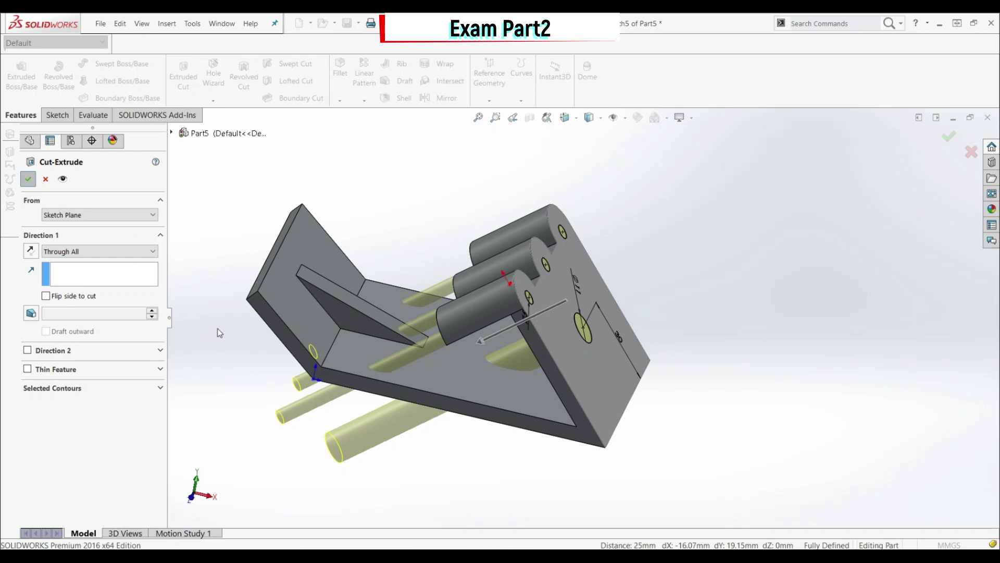
- Start a new sketch on the outer face of the lobed flange
{"action": "scroll", "coordinate": [407, 339], "scroll_direction": "down", "scroll_amount": 6}
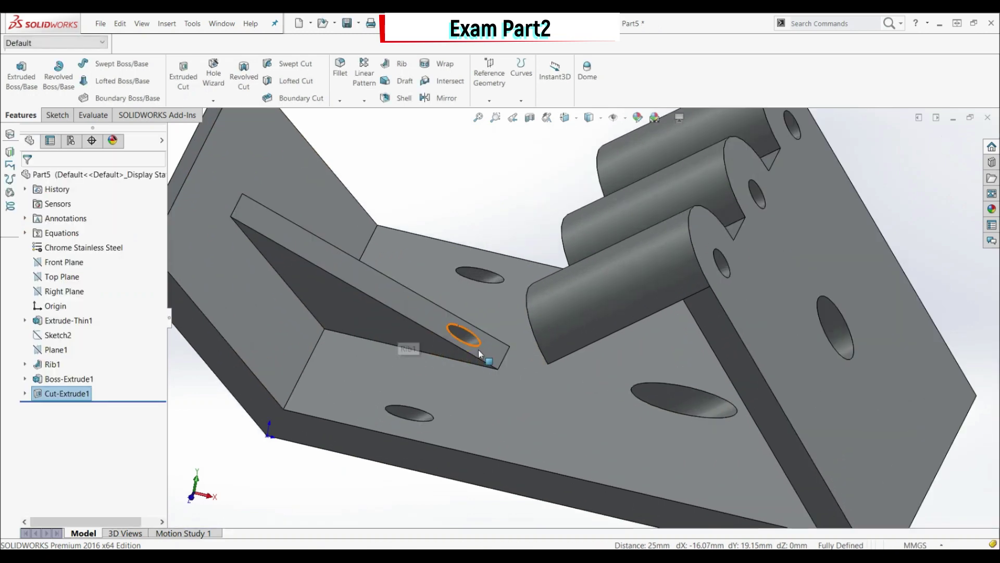
{"action": "scroll", "coordinate": [621, 323], "scroll_direction": "up", "scroll_amount": 5}
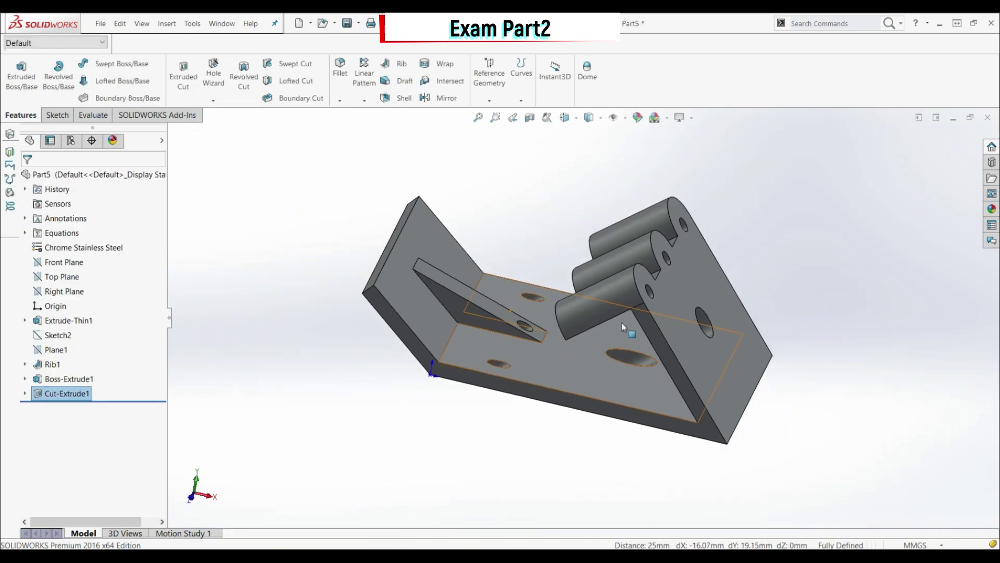
{"action": "scroll", "coordinate": [552, 348], "scroll_direction": "down", "scroll_amount": 4}
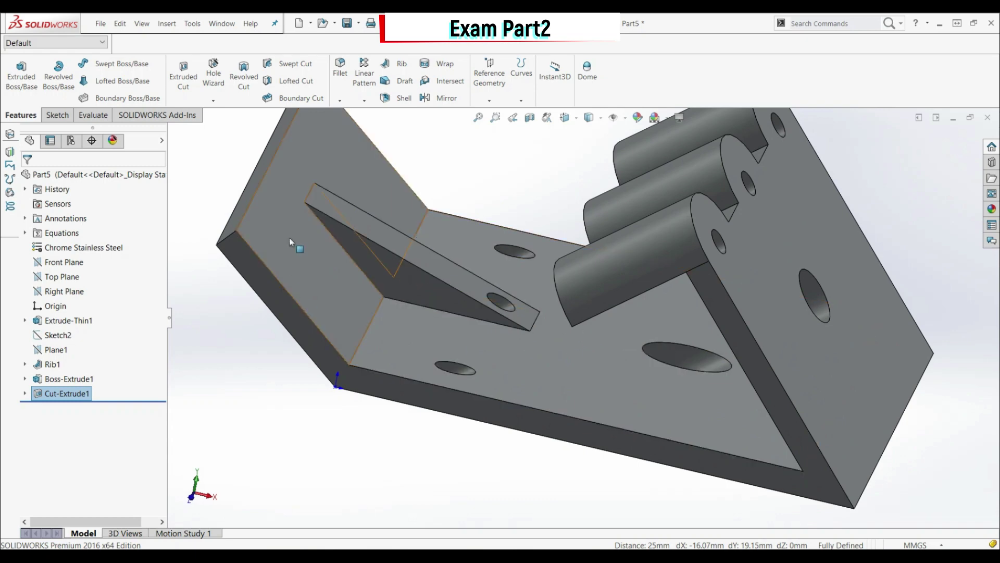
{"action": "scroll", "coordinate": [463, 277], "scroll_direction": "down", "scroll_amount": 2}
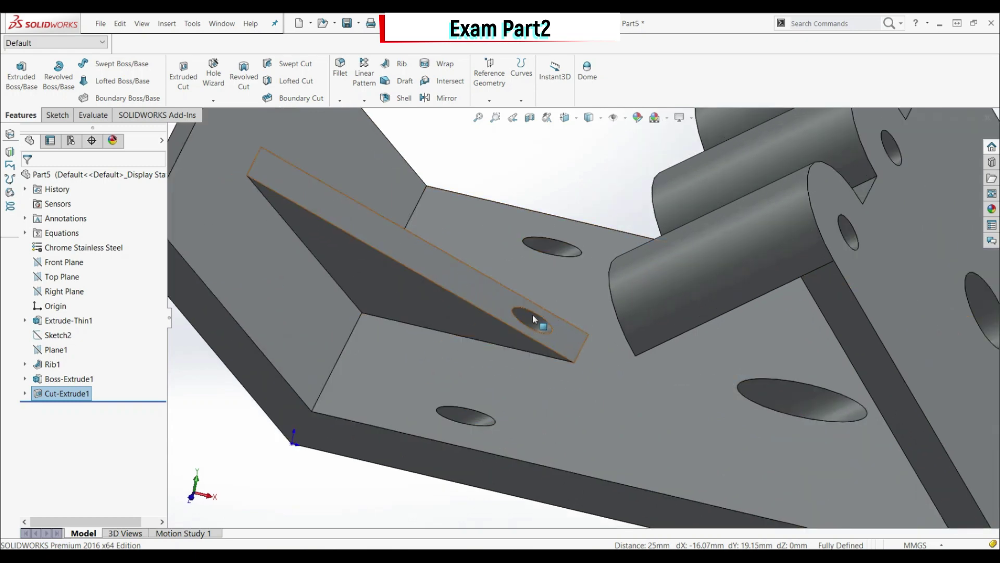
{"action": "key", "text": "f"}
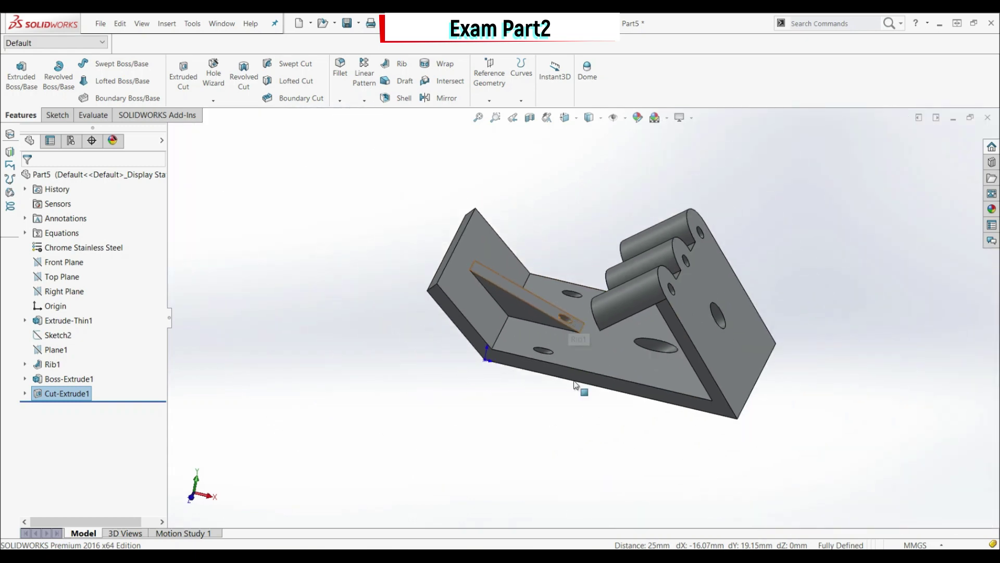
{"action": "middle_click_drag", "start_coordinate": [626, 288], "coordinate": [582, 316]}
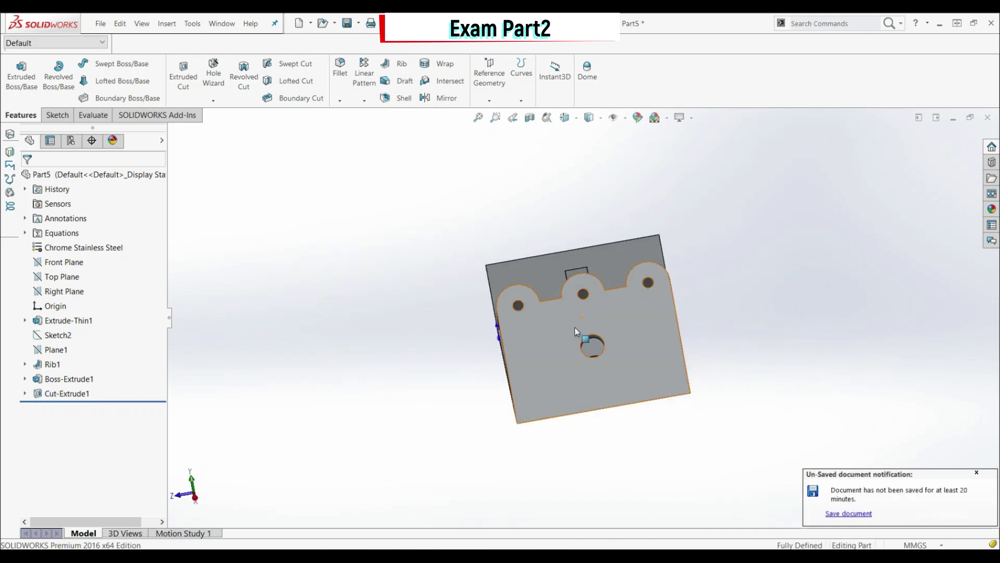
{"action": "left_click", "coordinate": [585, 327]}
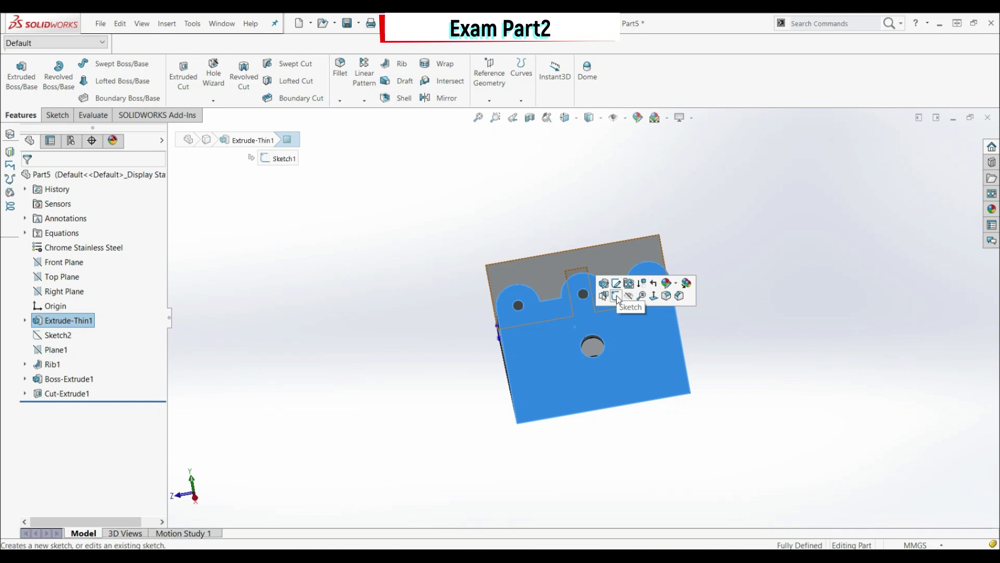
{"action": "left_click", "coordinate": [617, 284]}
{"action": "left_click", "coordinate": [564, 117]}
{"action": "left_click", "coordinate": [620, 172]}
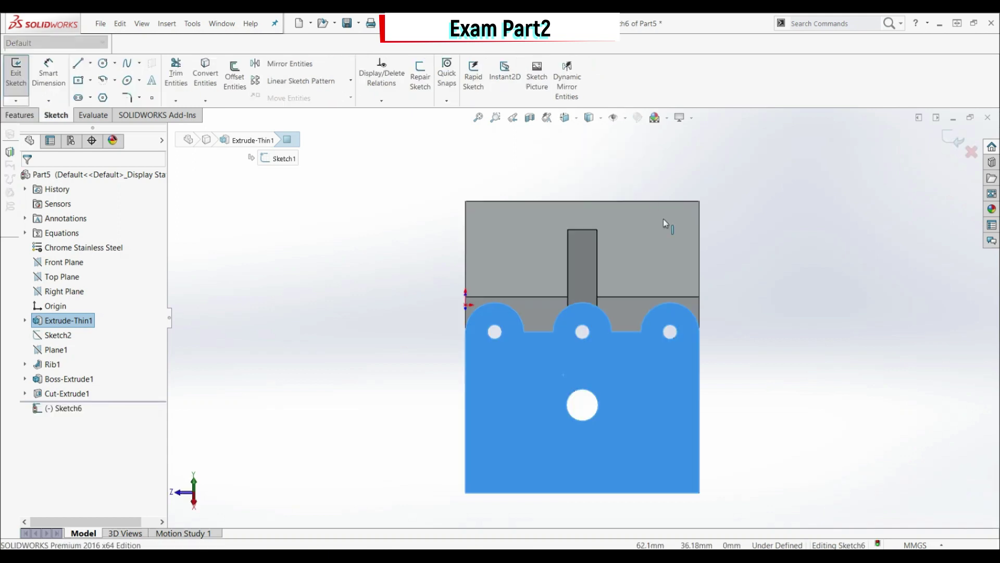
{"action": "left_click", "coordinate": [774, 456]}
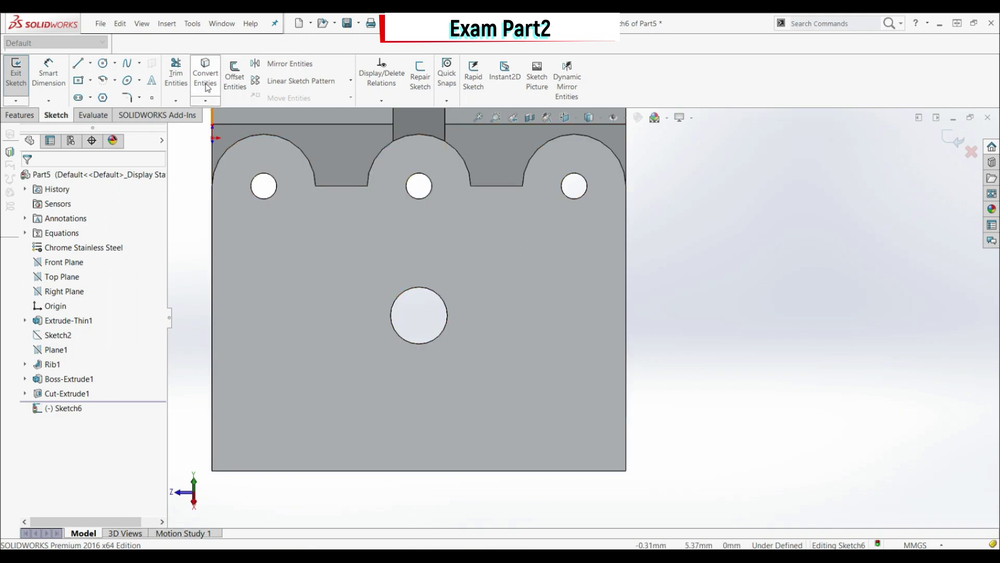
- Convert the 11 mm hole's edge into the sketch and draw a concentric circle about 17.3 mm in diameter around it
{"action": "left_click", "coordinate": [416, 289]}
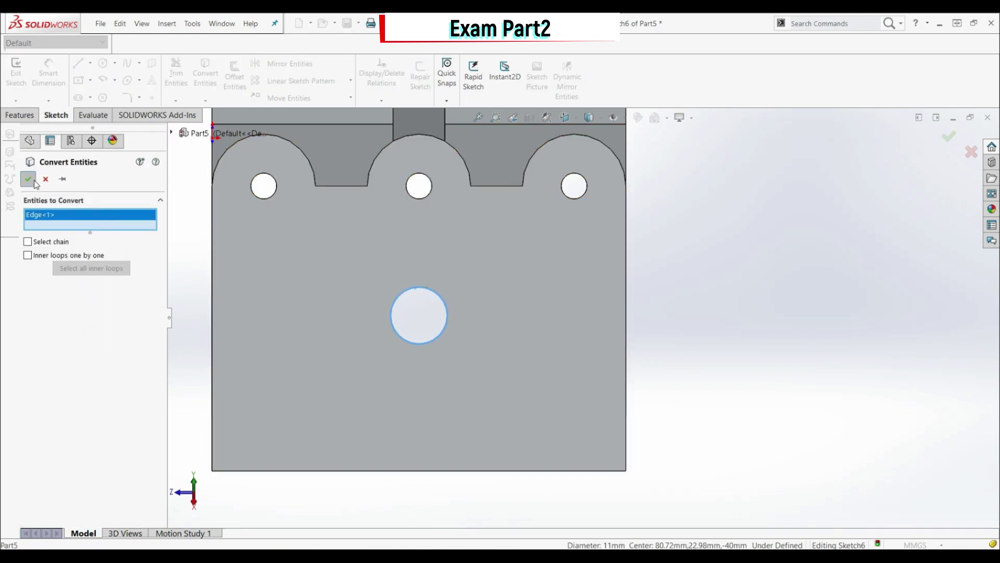
{"action": "left_click", "coordinate": [28, 179]}
{"action": "left_click", "coordinate": [107, 66]}
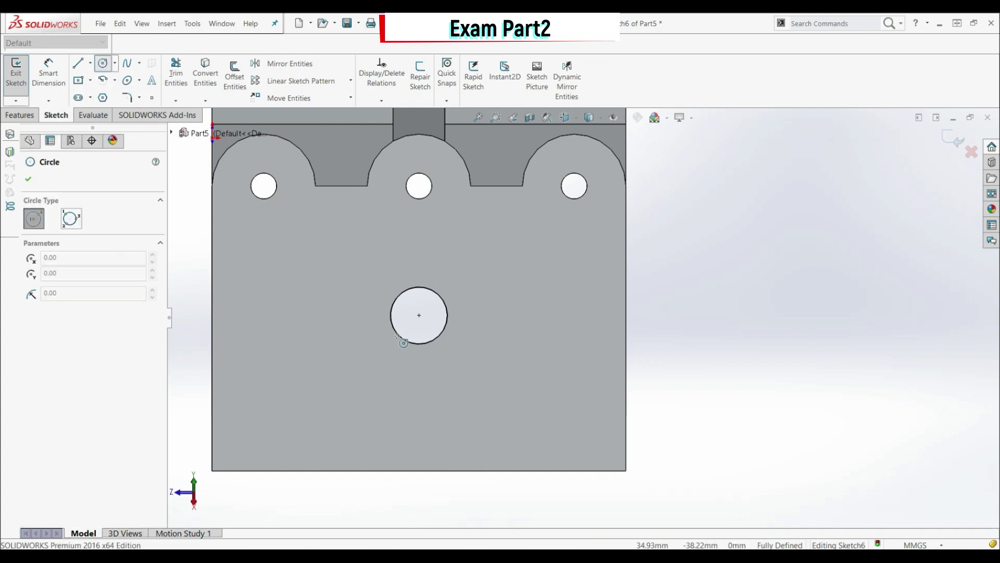
{"action": "left_click", "coordinate": [419, 314]}
{"action": "left_click", "coordinate": [401, 273]}
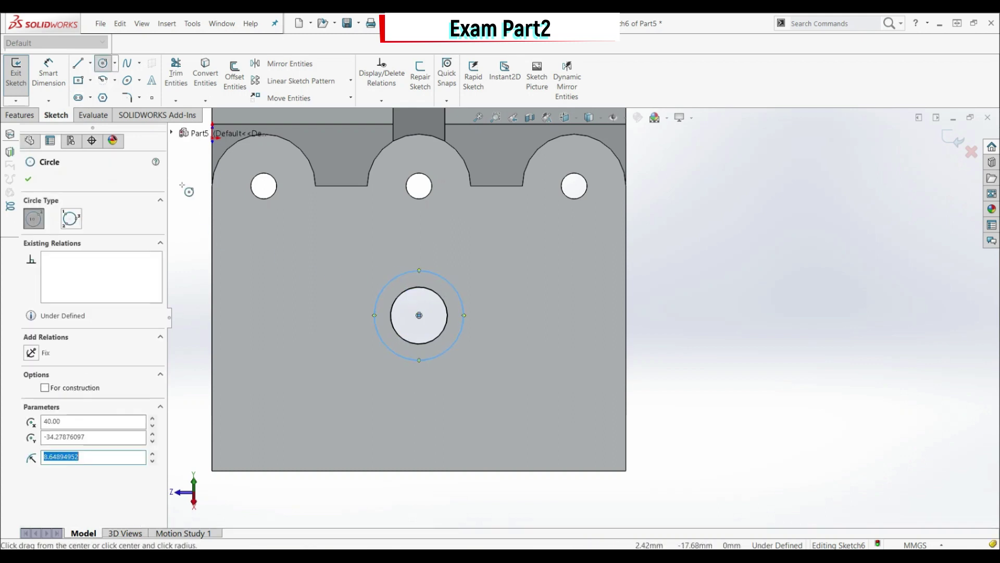
- Dimension the outer concentric circle and set its diameter to 15 mm
{"action": "left_click", "coordinate": [48, 73]}
{"action": "left_click", "coordinate": [461, 301]}
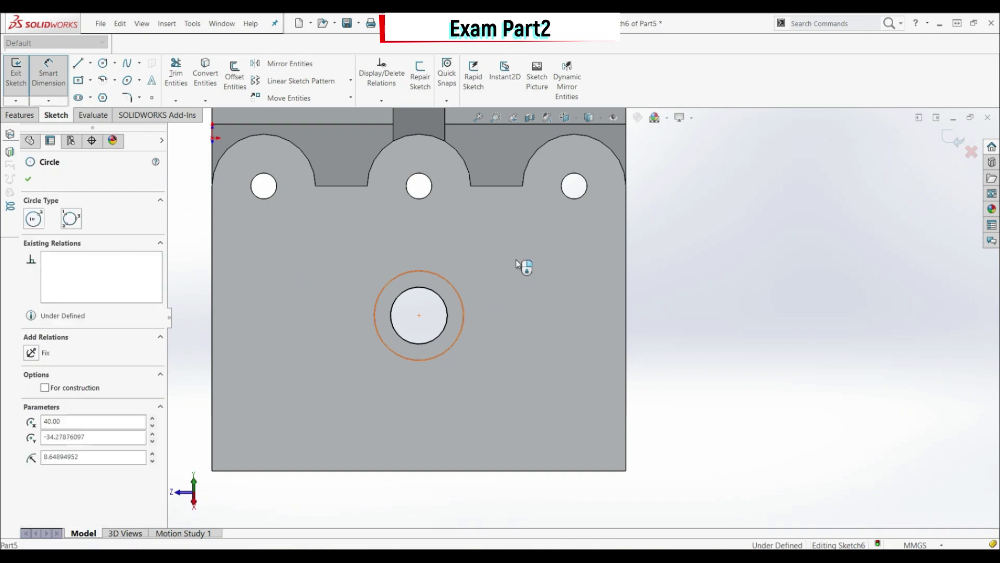
{"action": "left_click", "coordinate": [517, 264]}
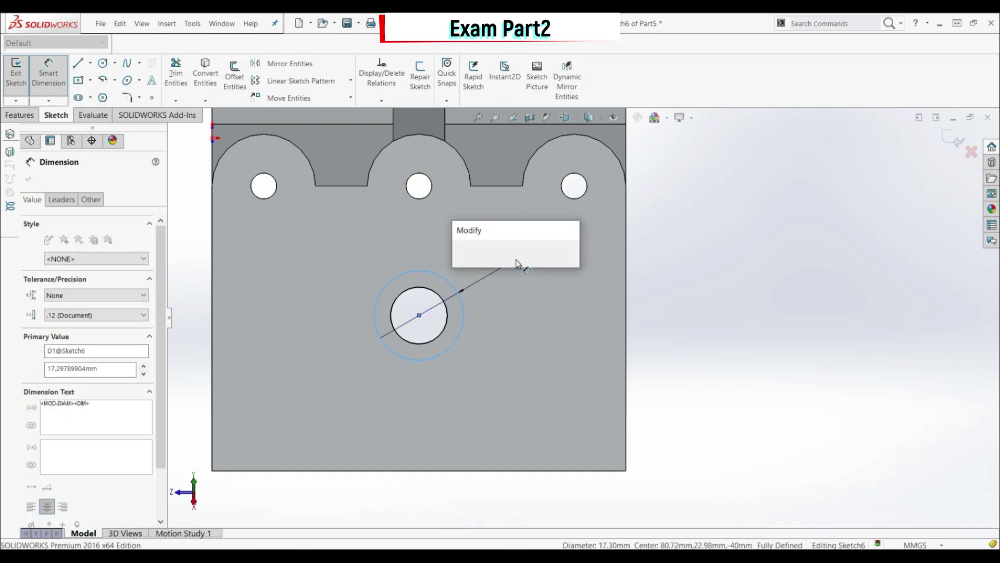
{"action": "key", "text": "Return"}
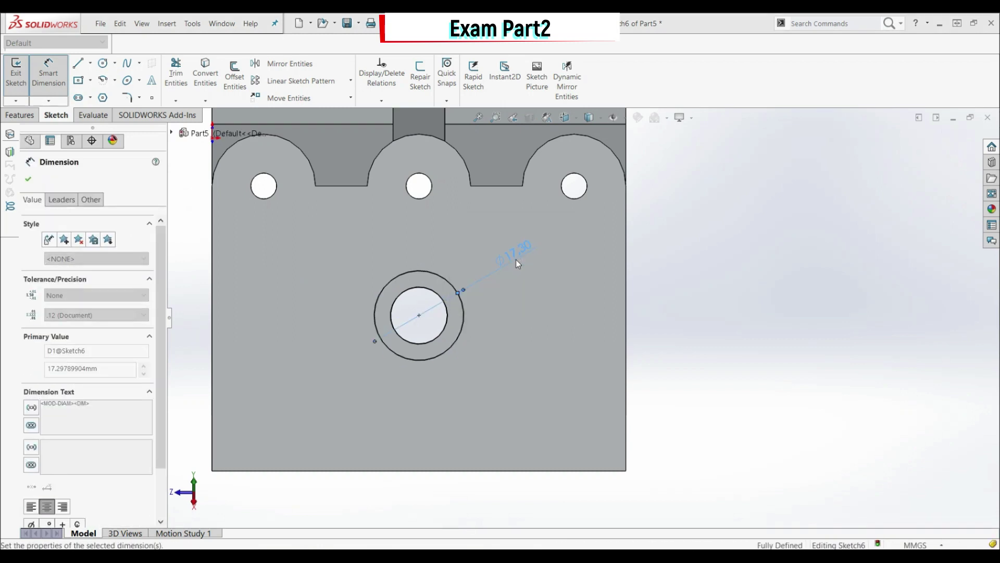
{"action": "left_click", "coordinate": [28, 179]}
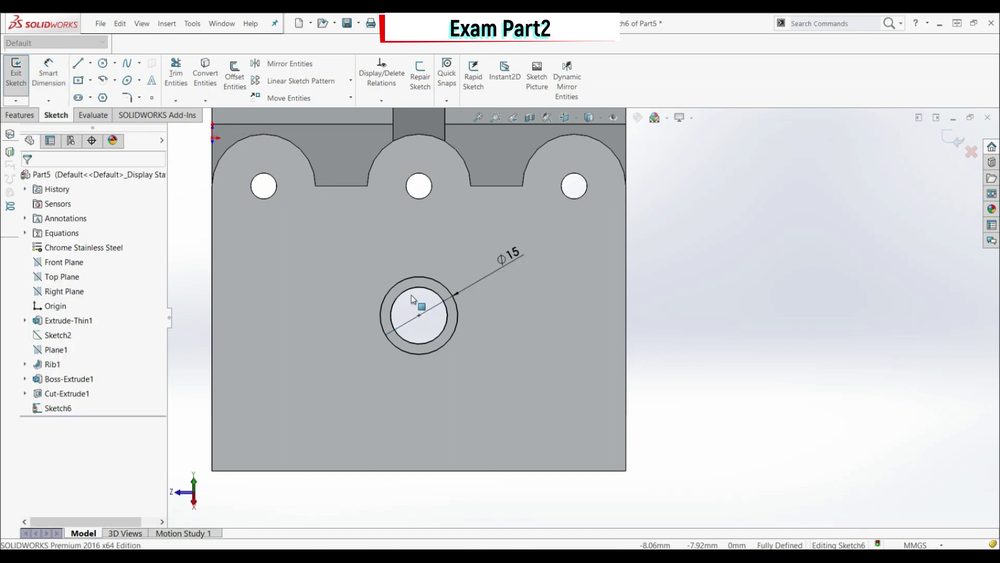
- Extrude the ring profile outward from the flange face as a boss with a blind depth of 5 mm
{"action": "scroll", "coordinate": [352, 274], "scroll_direction": "down", "scroll_amount": 5}
{"action": "middle_click_drag", "start_coordinate": [352, 274], "coordinate": [578, 295]}
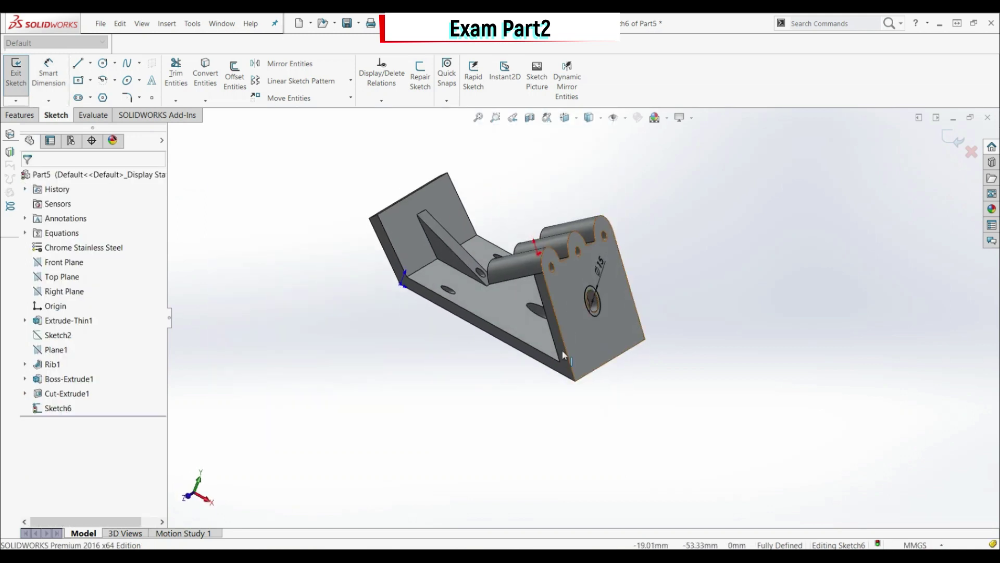
{"action": "scroll", "coordinate": [580, 294], "scroll_direction": "up", "scroll_amount": 2}
{"action": "left_click", "coordinate": [19, 115]}
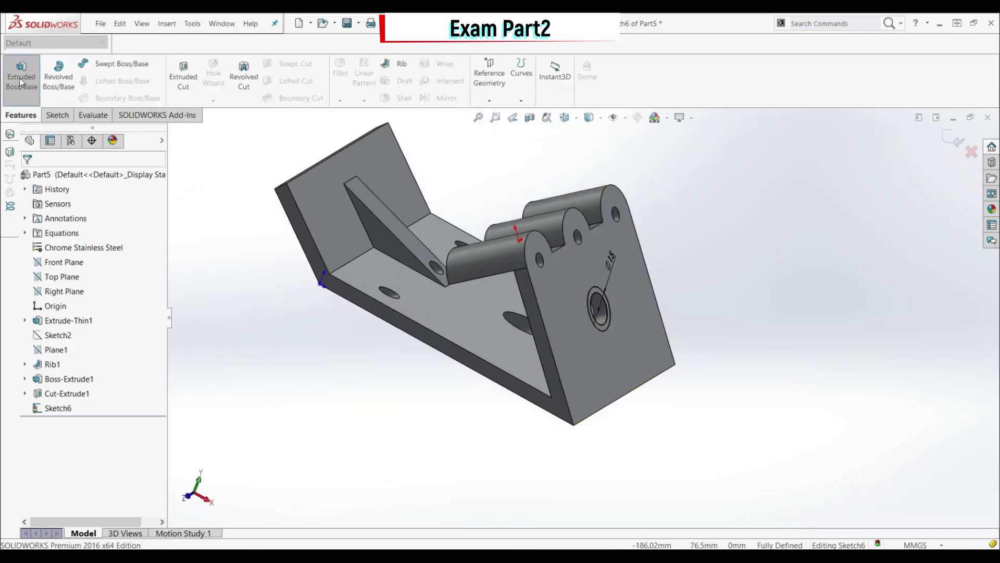
{"action": "left_click", "coordinate": [22, 72]}
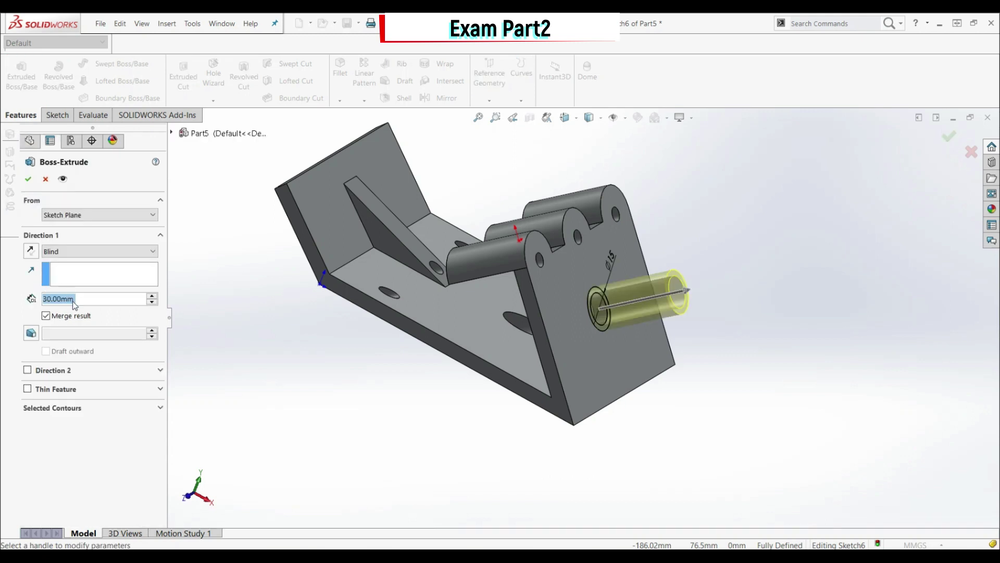
{"action": "type", "text": "5"}
{"action": "key", "text": "Return"}
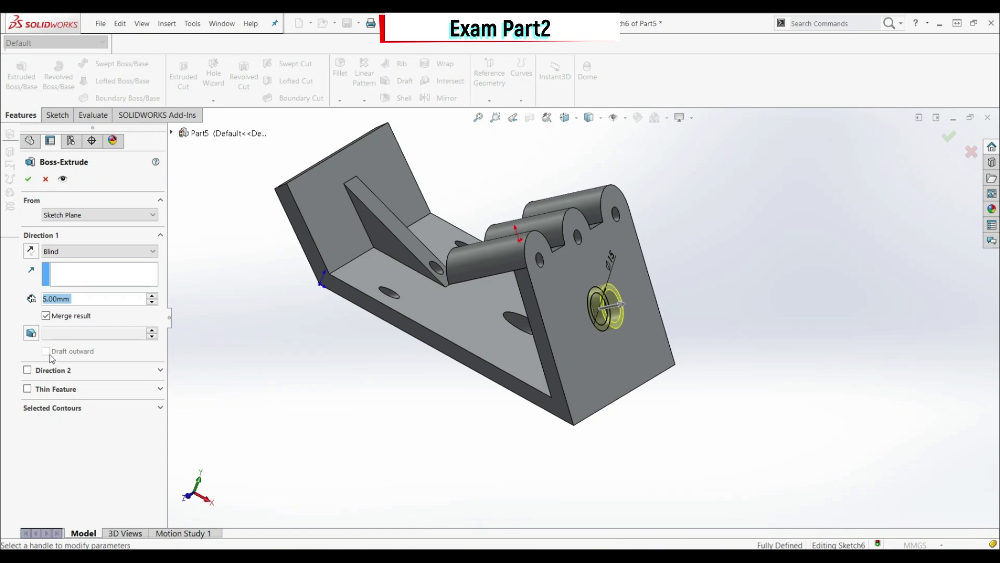
- Enable the ring boss's second direction, extend it up to the base plate's inner surface, and finish the extrusion
{"action": "left_click", "coordinate": [27, 370]}
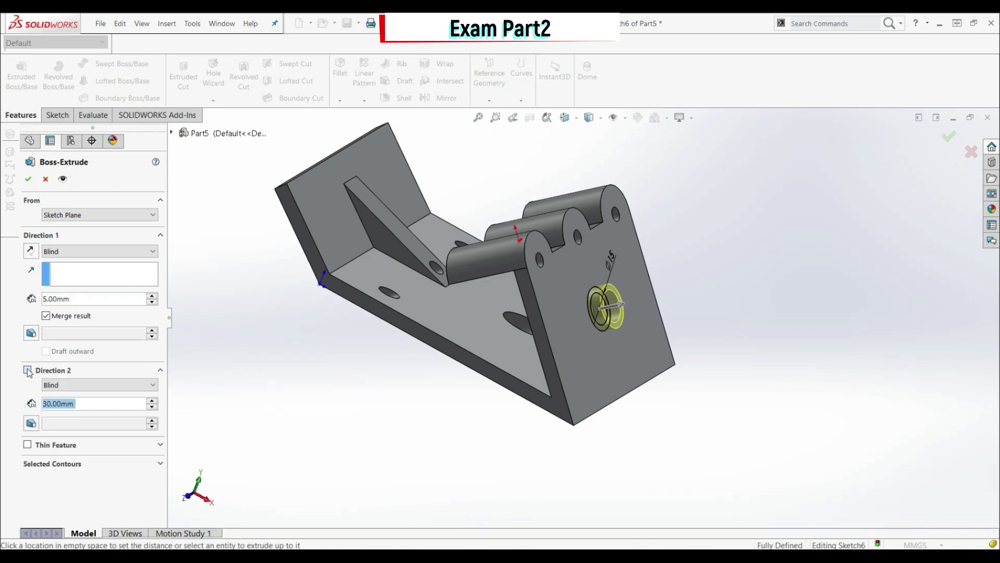
{"action": "left_click", "coordinate": [86, 385]}
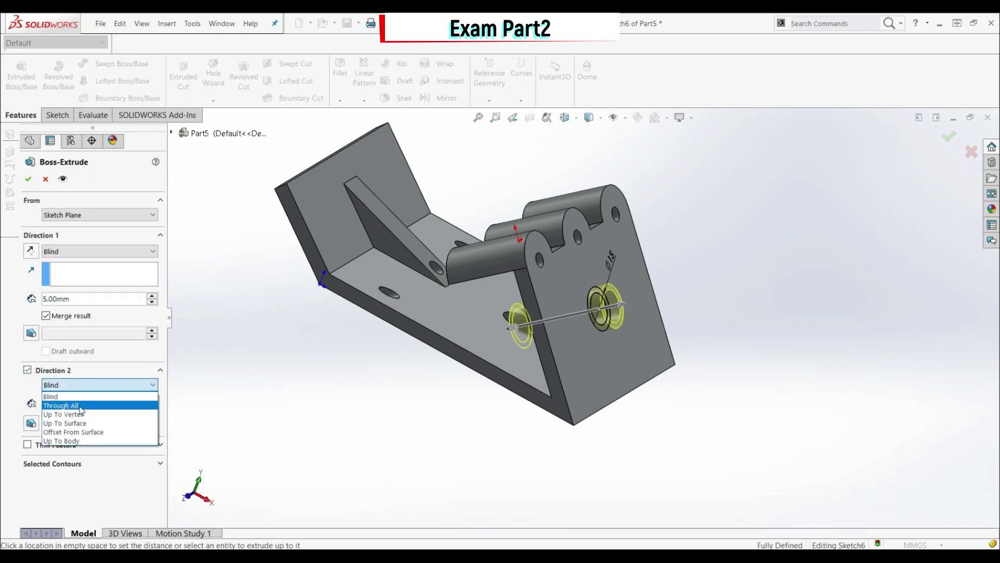
{"action": "left_click", "coordinate": [86, 423]}
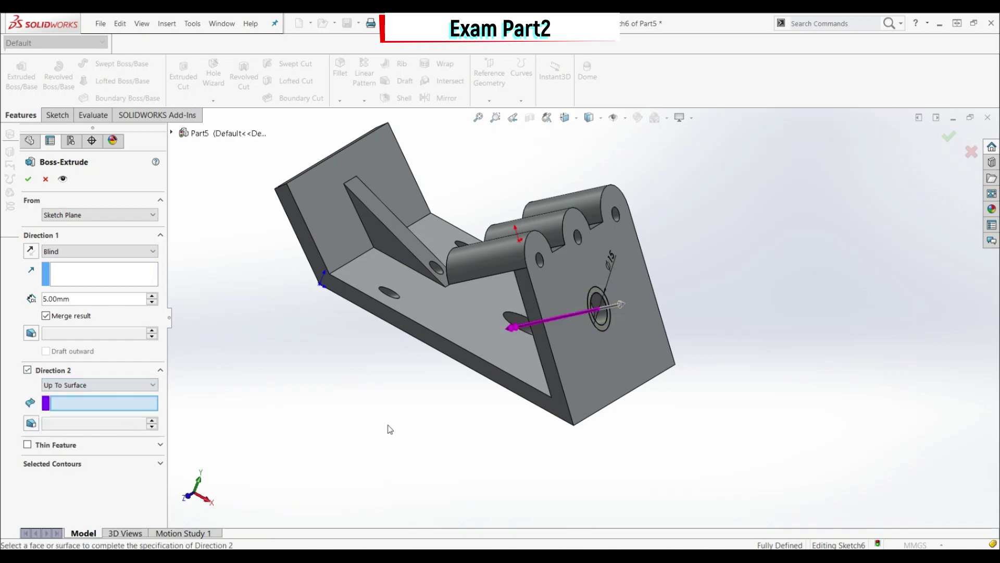
{"action": "scroll", "coordinate": [458, 343], "scroll_direction": "up", "scroll_amount": 2}
{"action": "left_click", "coordinate": [483, 328]}
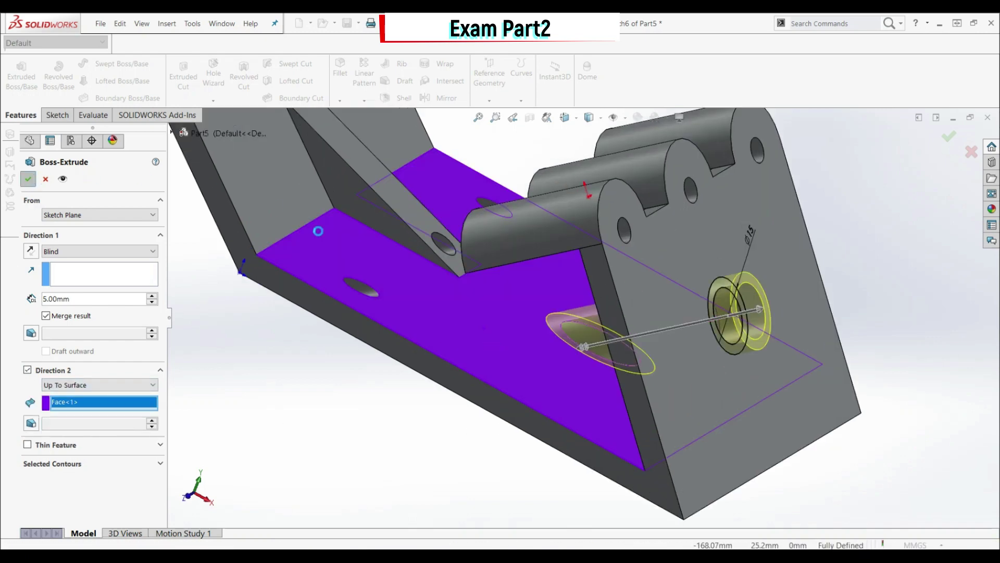
{"action": "key", "text": "Return"}
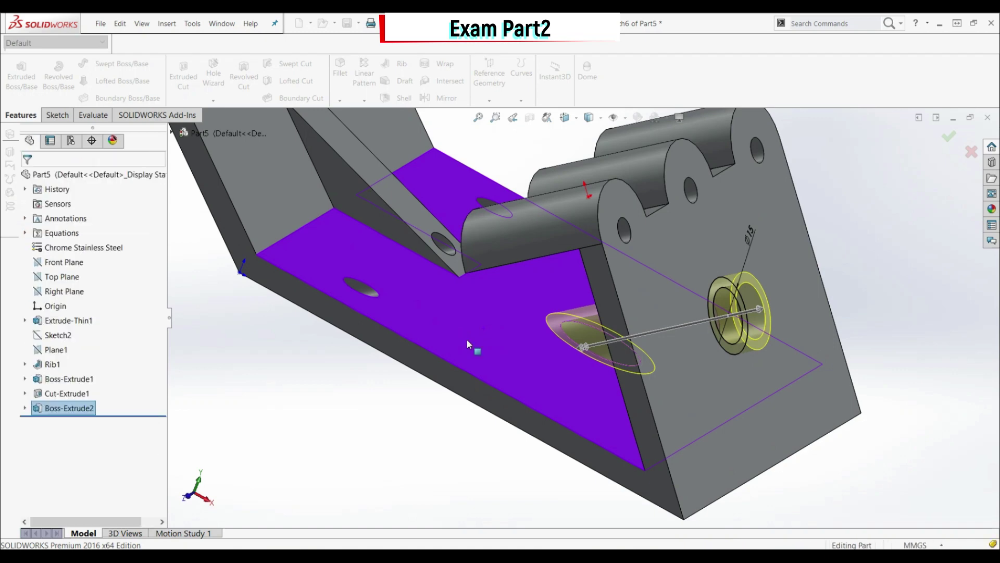
- Start a new sketch on the inner face of the angled plate that carries the rib
{"action": "scroll", "coordinate": [453, 417], "scroll_direction": "down", "scroll_amount": 5}
{"action": "middle_click_drag", "start_coordinate": [453, 436], "coordinate": [441, 478]}
{"action": "scroll", "coordinate": [430, 327], "scroll_direction": "up", "scroll_amount": 2}
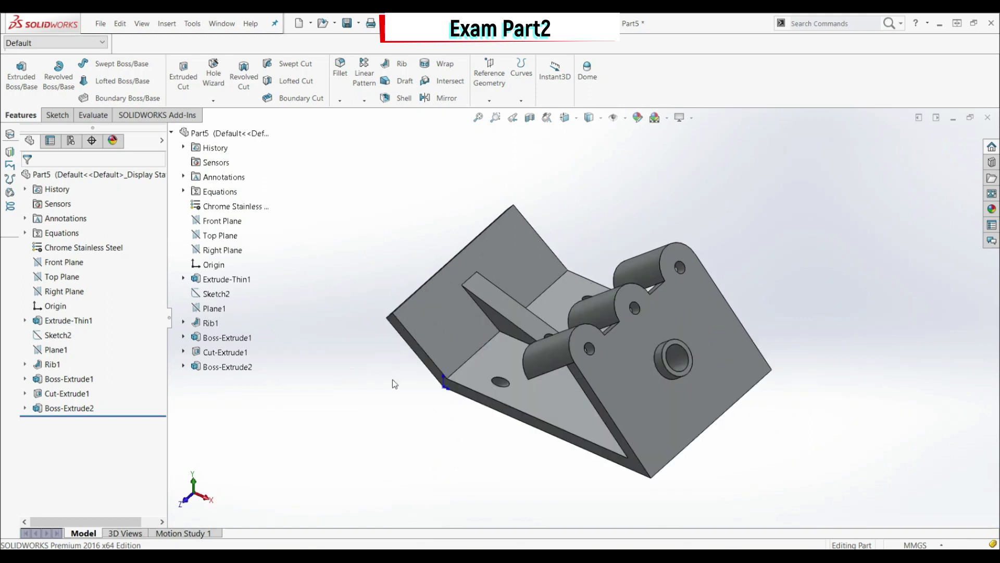
{"action": "left_click", "coordinate": [432, 327]}
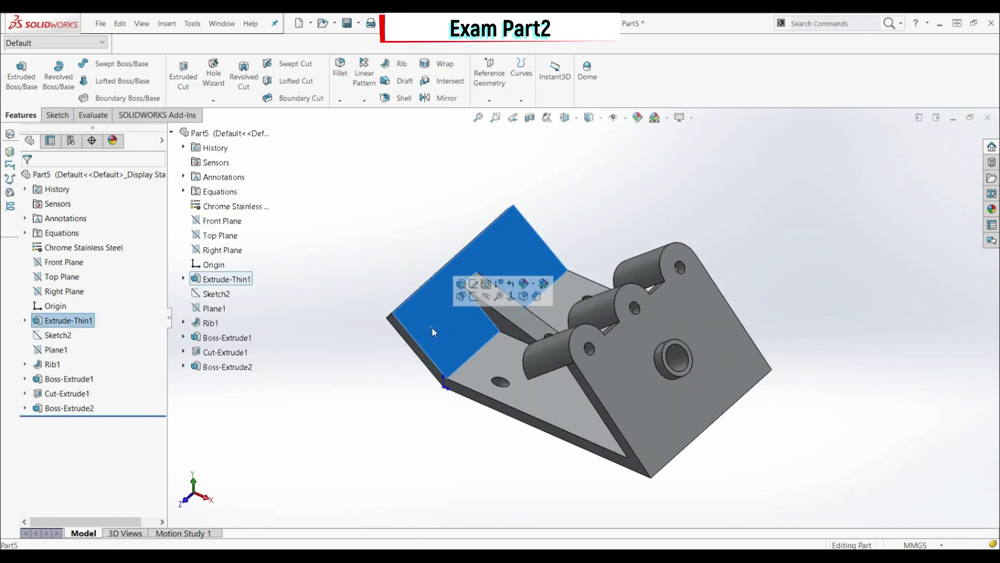
{"action": "left_click", "coordinate": [474, 296]}
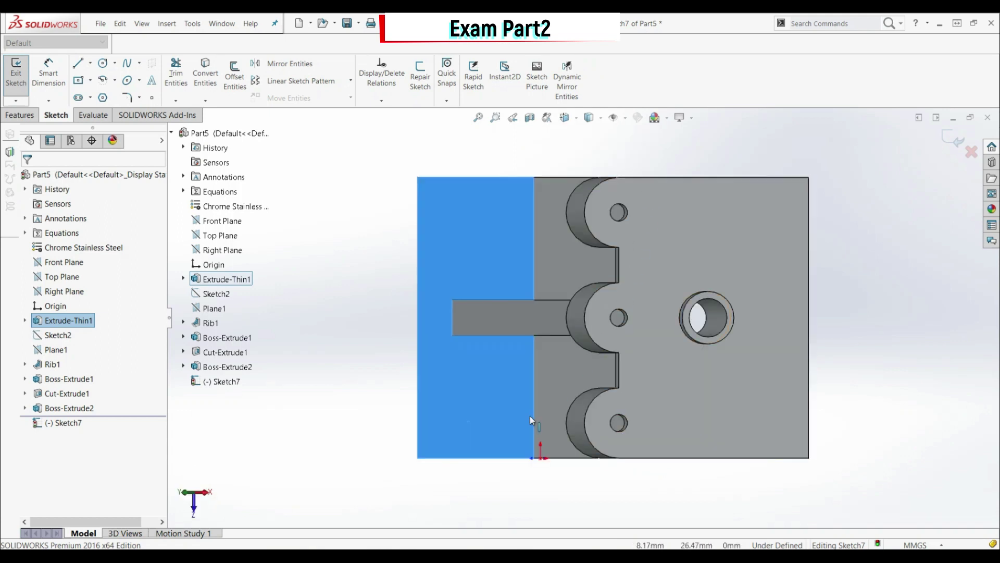
- Sketch a center rectangle about 21 by 25 mm on the angled plate, between the rib and the origin-side edge
{"action": "left_click", "coordinate": [542, 452]}
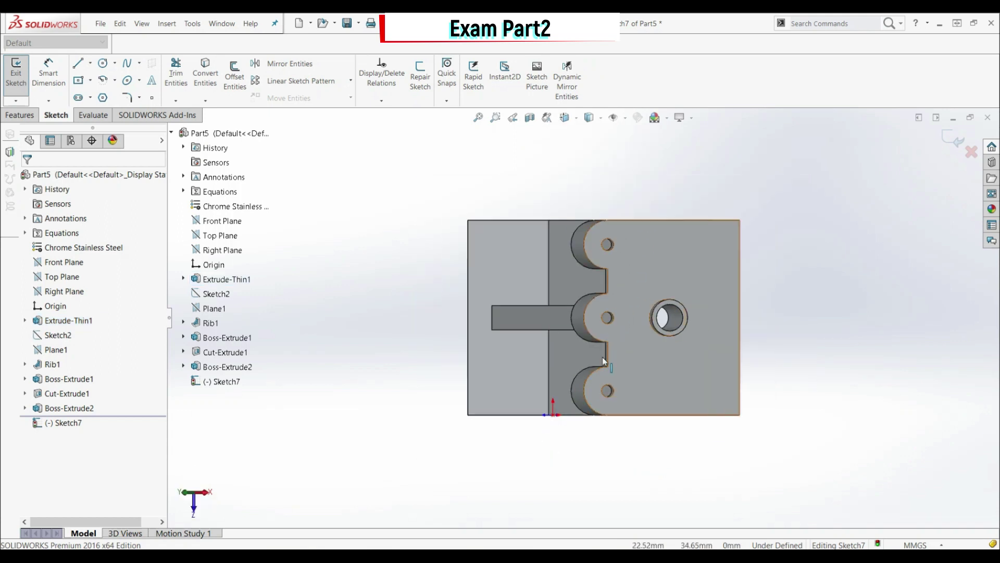
{"action": "left_click", "coordinate": [79, 81]}
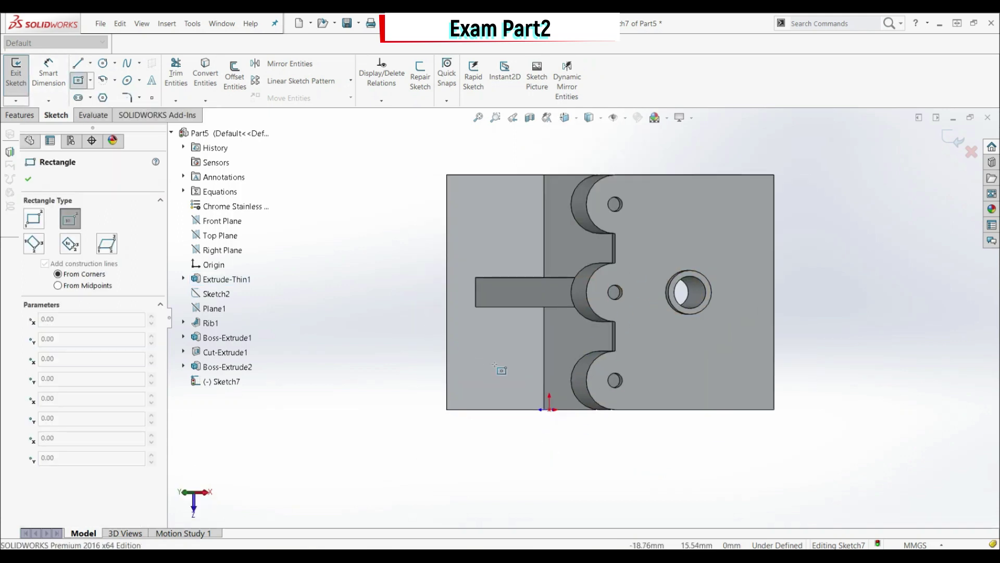
{"action": "left_click", "coordinate": [494, 363]}
{"action": "left_click", "coordinate": [463, 327]}
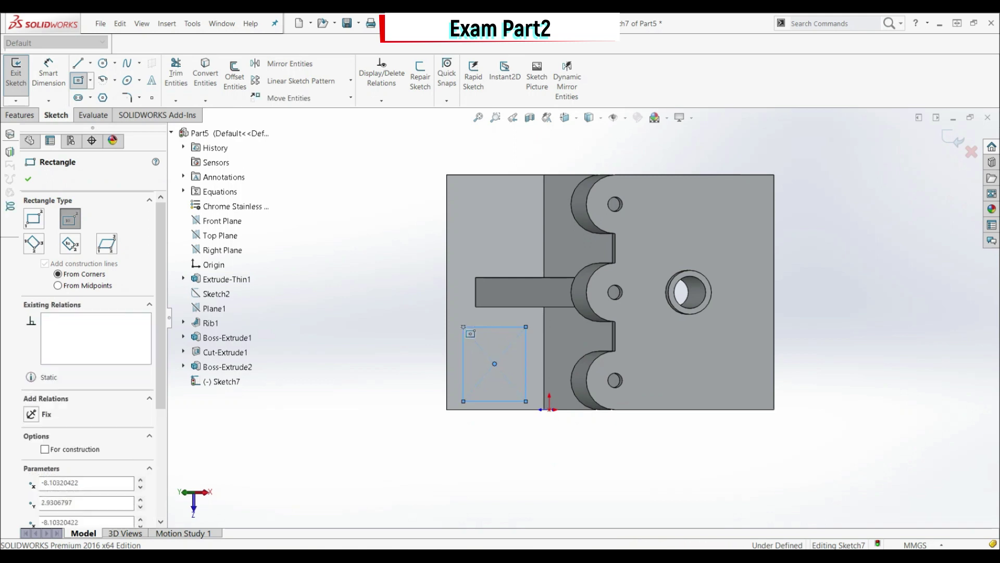
{"action": "key", "text": "Escape"}
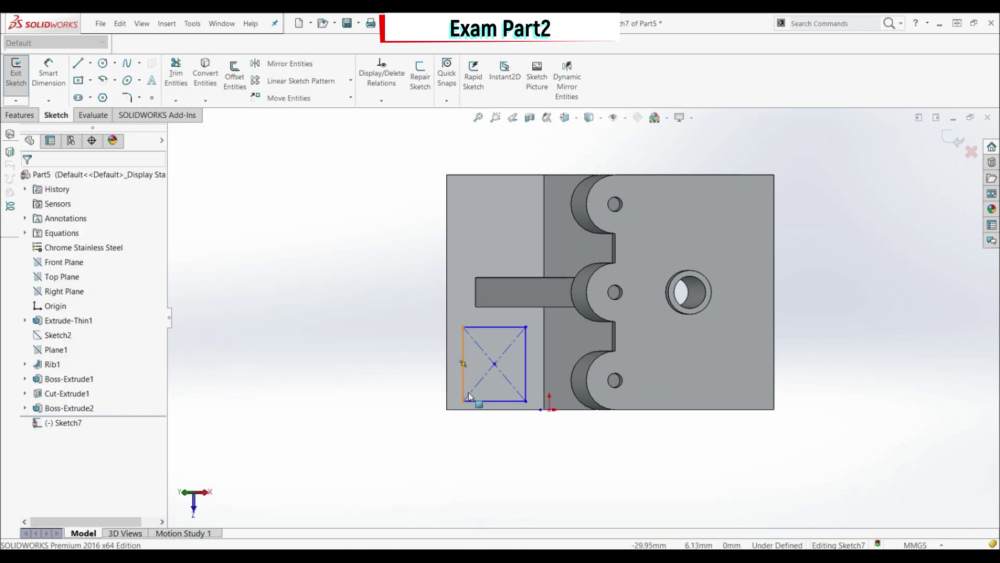
- Add an equal relation between two adjacent sides of the rectangle to make it a square
{"action": "left_click", "coordinate": [463, 370]}
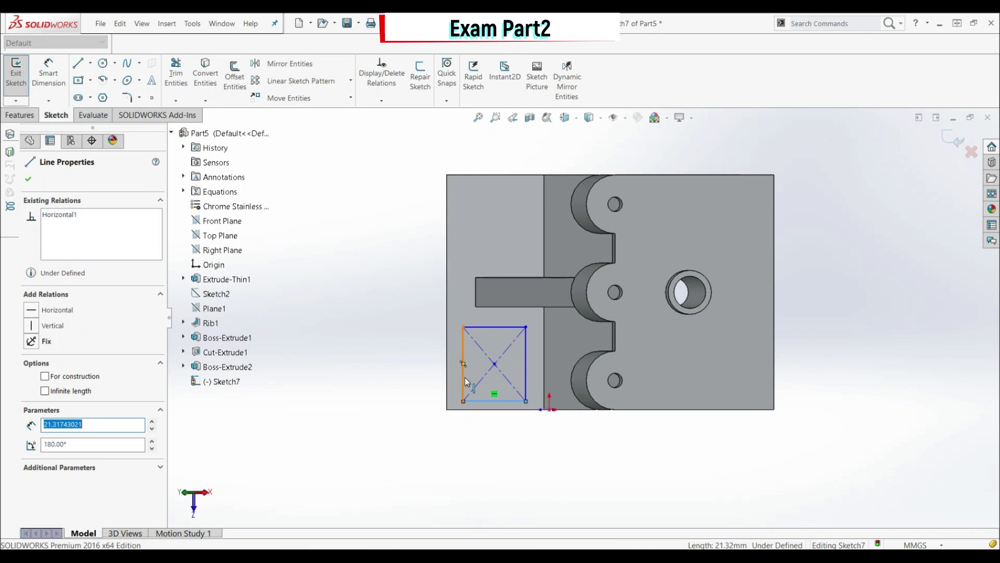
{"action": "left_click", "coordinate": [484, 401], "text": "ctrl"}
{"action": "left_click", "coordinate": [31, 442]}
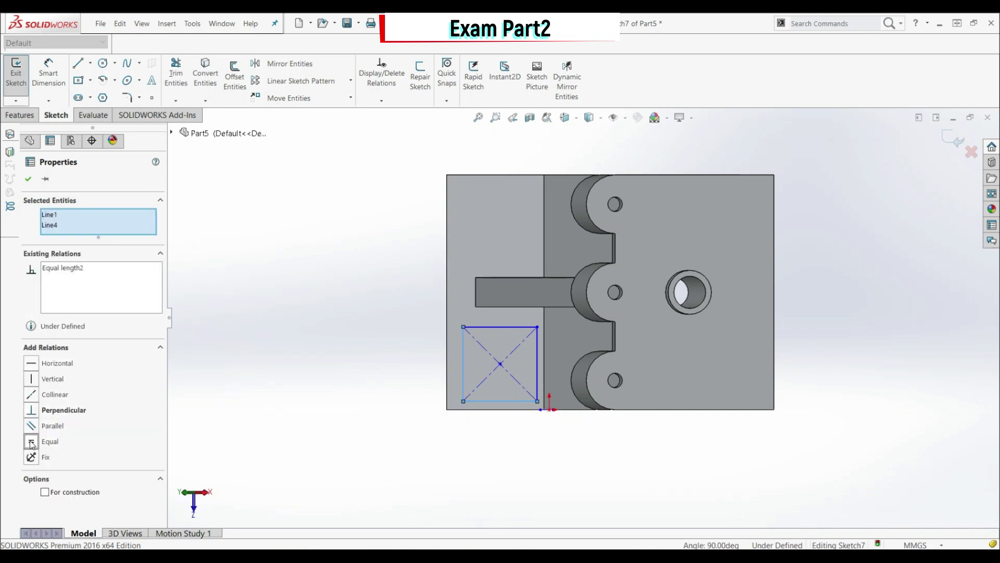
{"action": "left_click", "coordinate": [29, 179]}
- Dimension one side of the square and set its length to 25 mm
{"action": "left_click", "coordinate": [48, 76]}
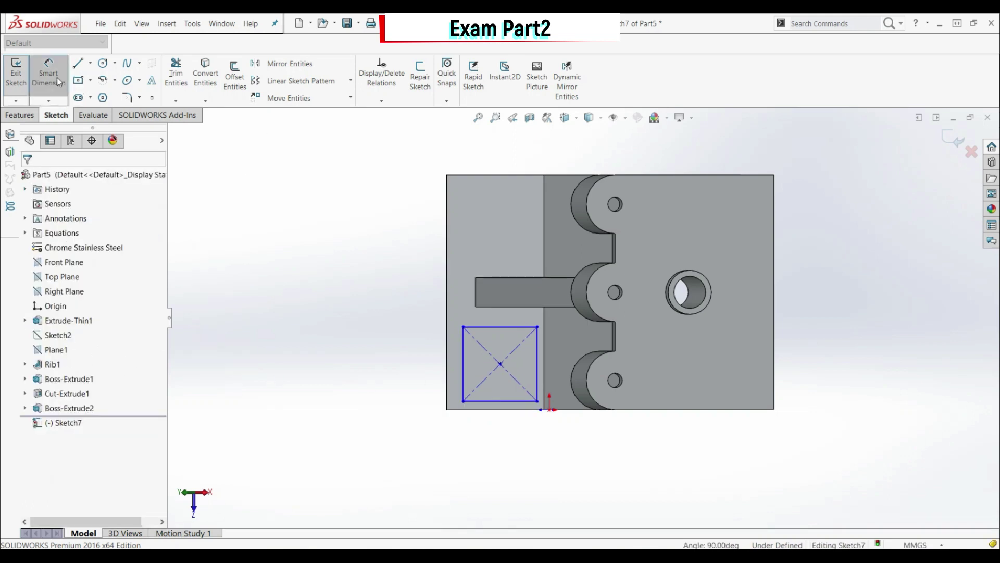
{"action": "left_click", "coordinate": [464, 388]}
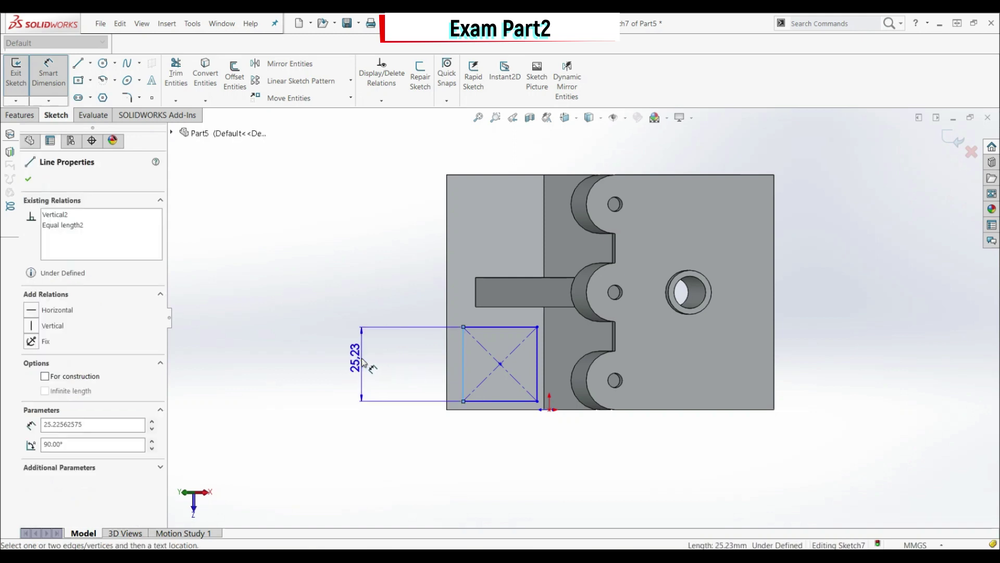
{"action": "left_click", "coordinate": [361, 362]}
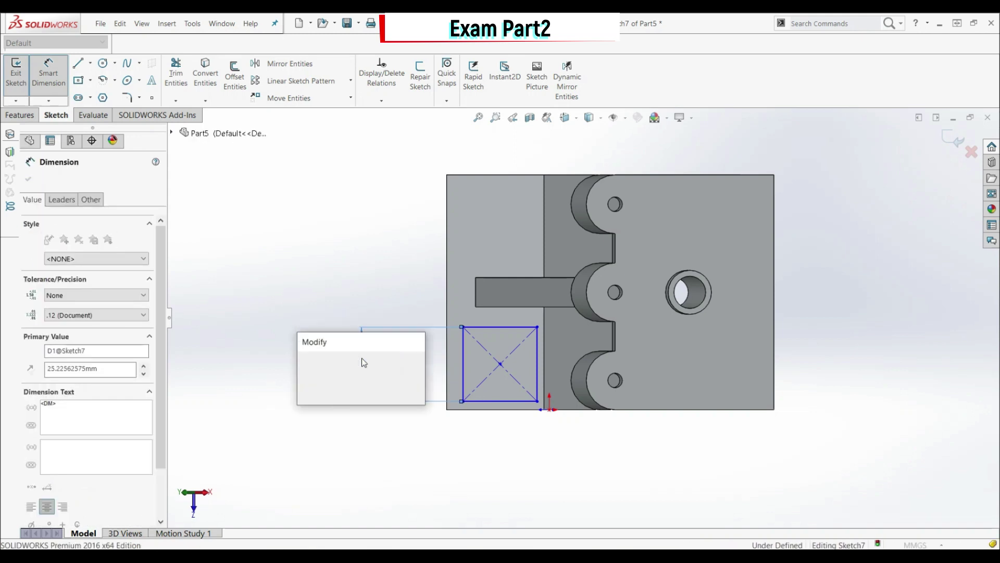
{"action": "key", "text": "Return"}
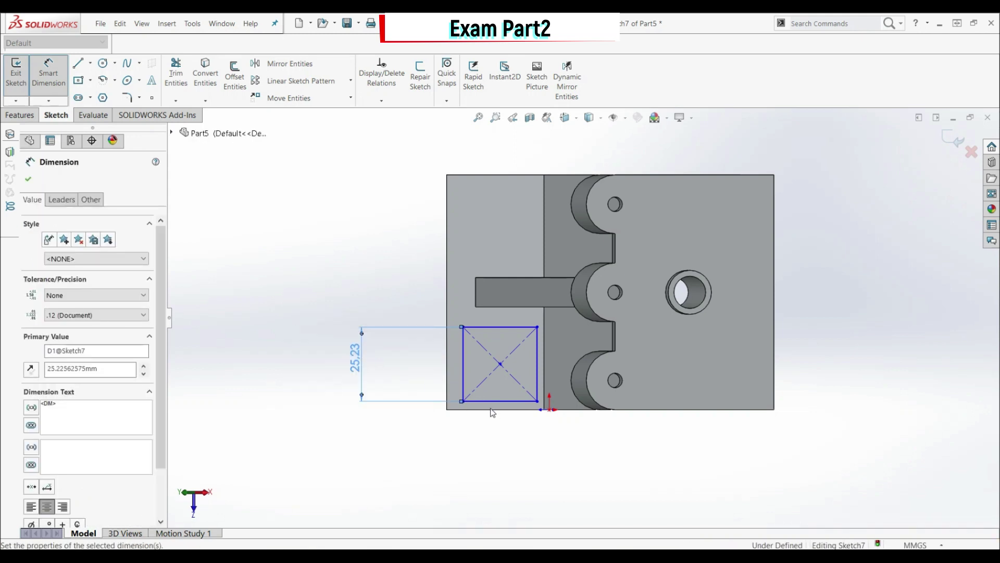
- Position the square 5 mm from the plate's origin-side edge and 5 mm from its outer end edge
{"action": "left_click", "coordinate": [492, 409]}
{"action": "left_click", "coordinate": [488, 403]}
{"action": "left_click", "coordinate": [489, 454]}
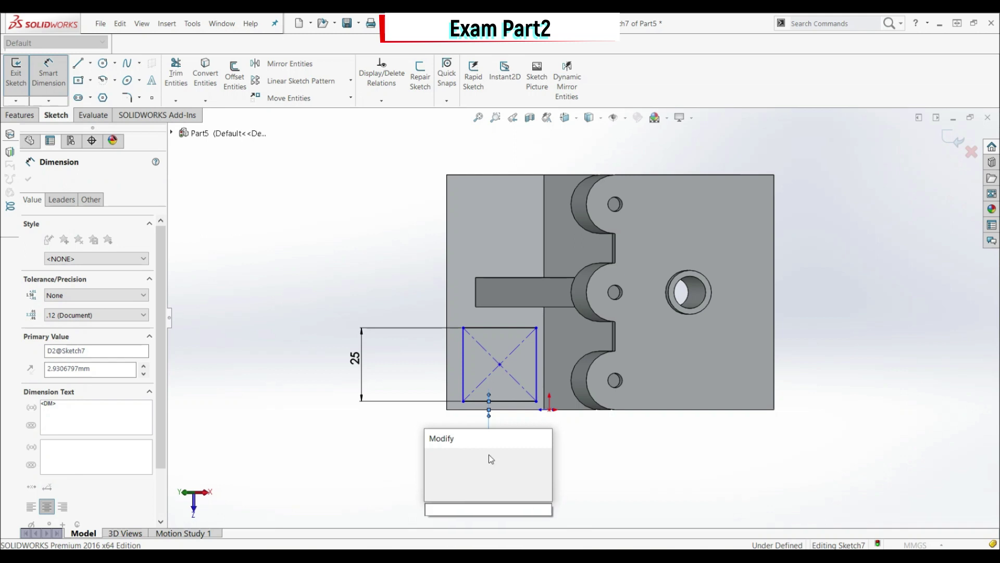
{"action": "key", "text": "Return"}
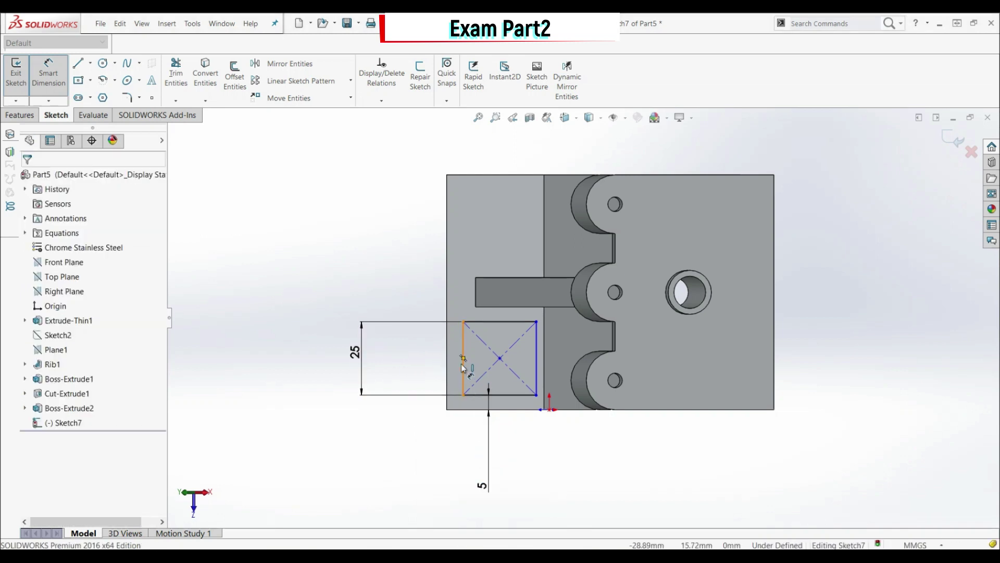
{"action": "left_click", "coordinate": [464, 365]}
{"action": "left_click", "coordinate": [447, 364]}
{"action": "left_click", "coordinate": [409, 363]}
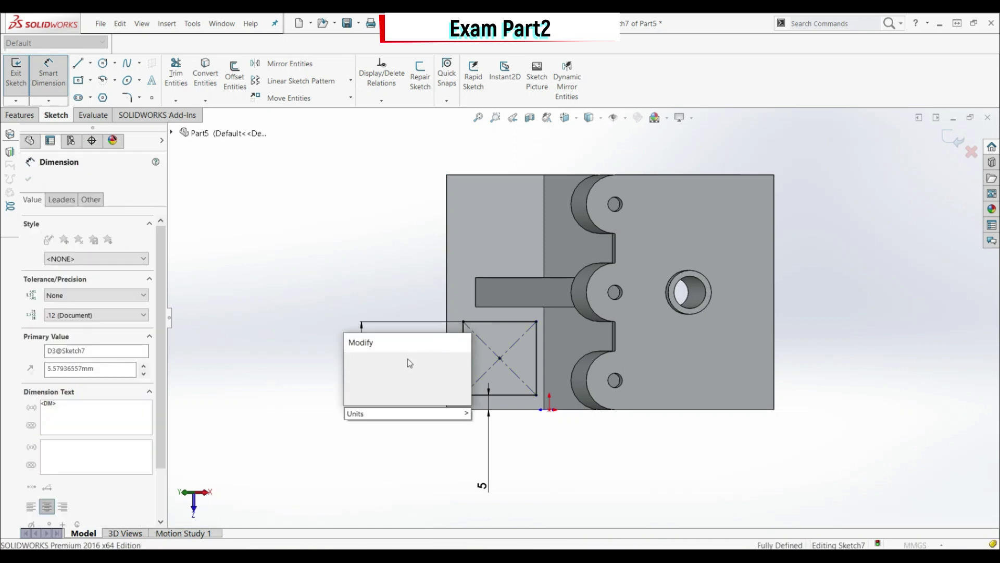
{"action": "key", "text": "Return"}
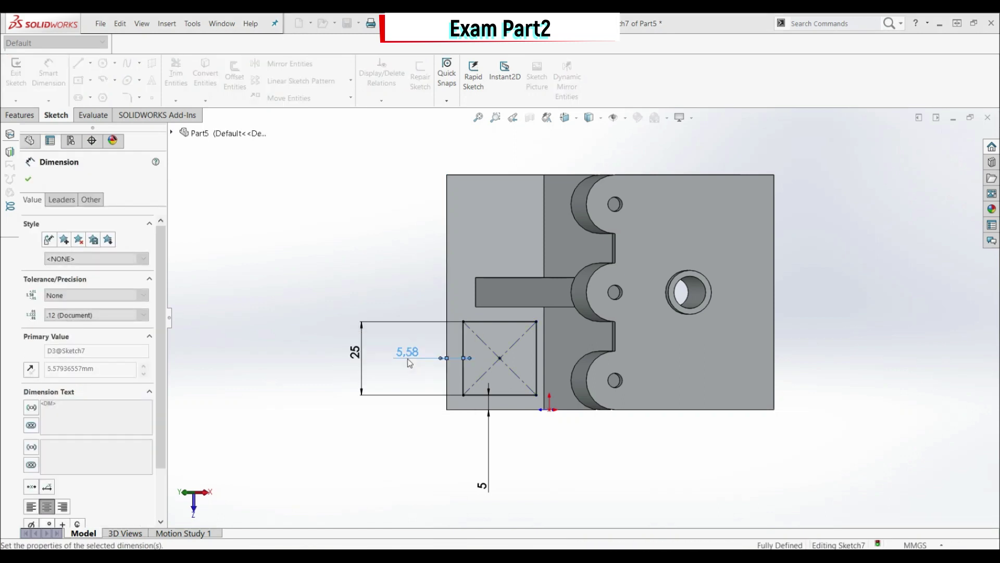
{"action": "left_click", "coordinate": [28, 180]}
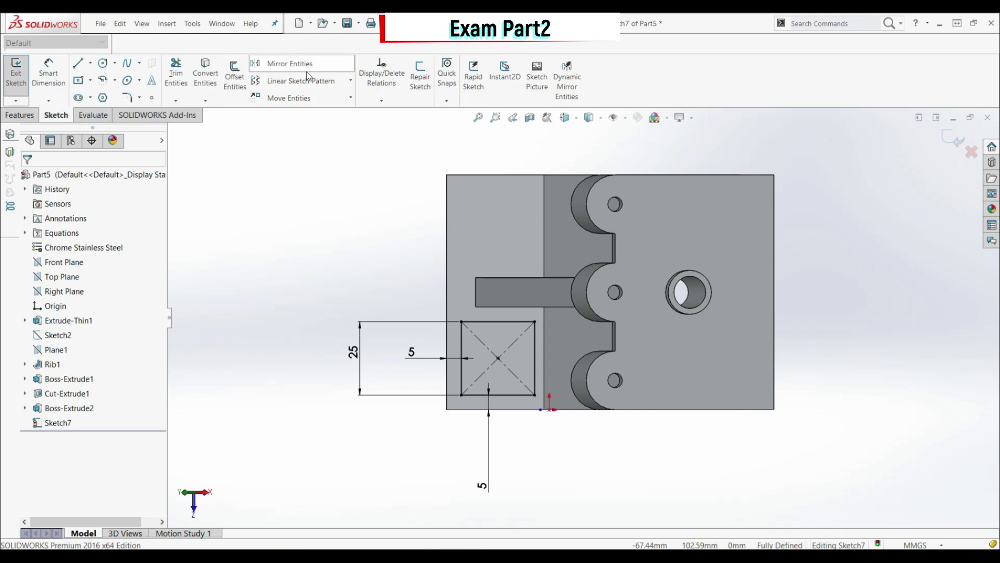
- Draw a horizontal centerline outward from the midpoint of the rib's end edge, past the plate's outer edge
{"action": "left_click", "coordinate": [90, 63]}
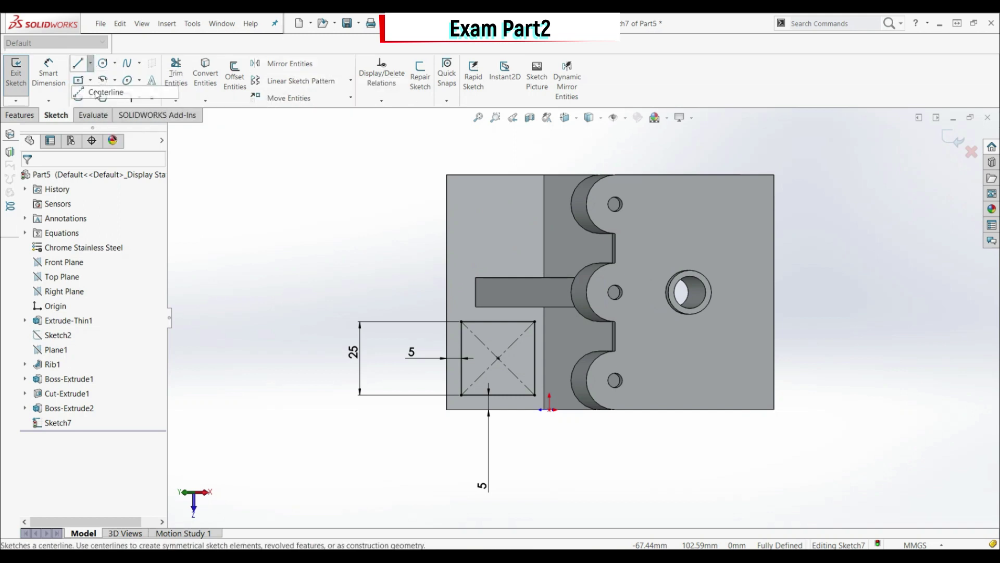
{"action": "left_click", "coordinate": [93, 92]}
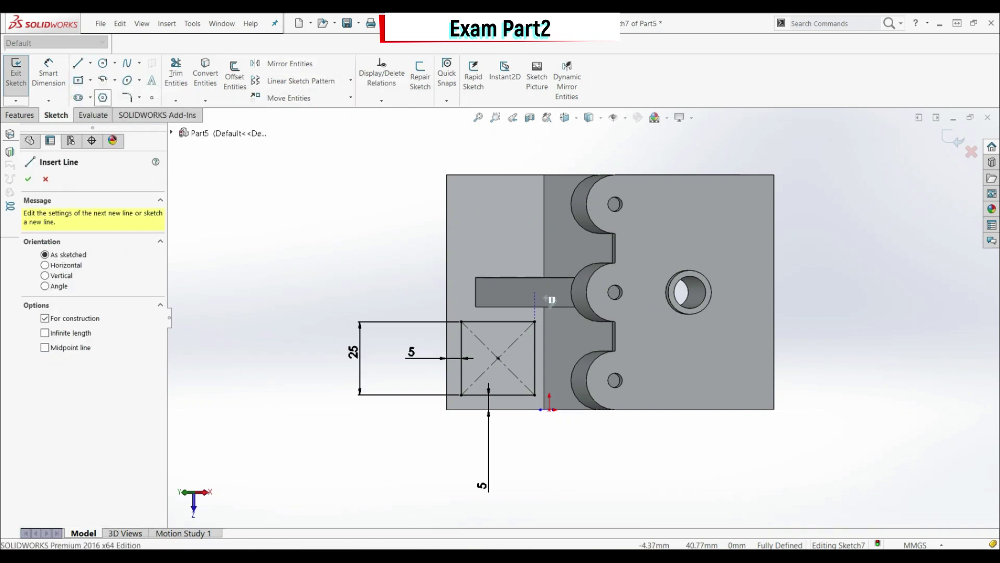
{"action": "left_click", "coordinate": [475, 293]}
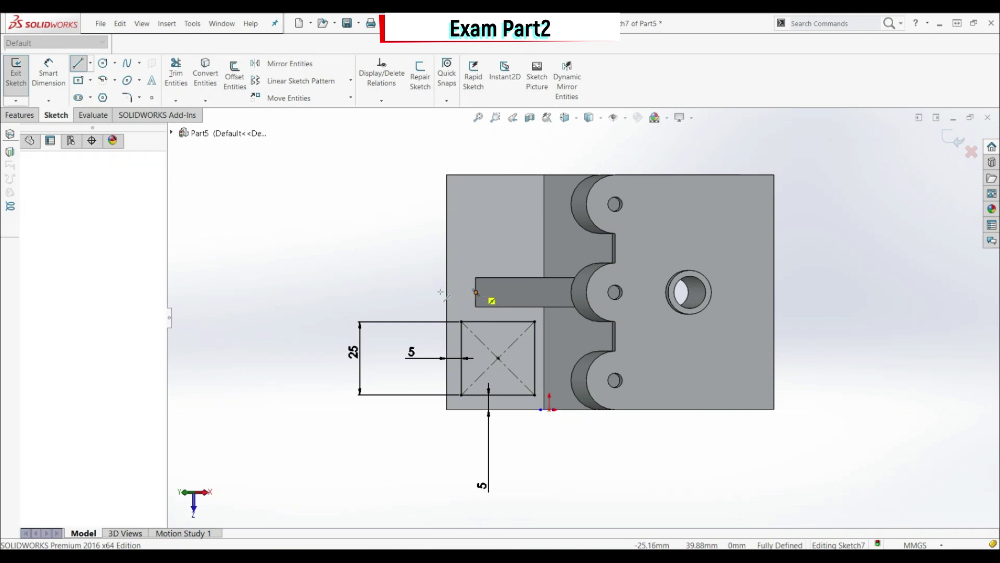
{"action": "left_click", "coordinate": [386, 292]}
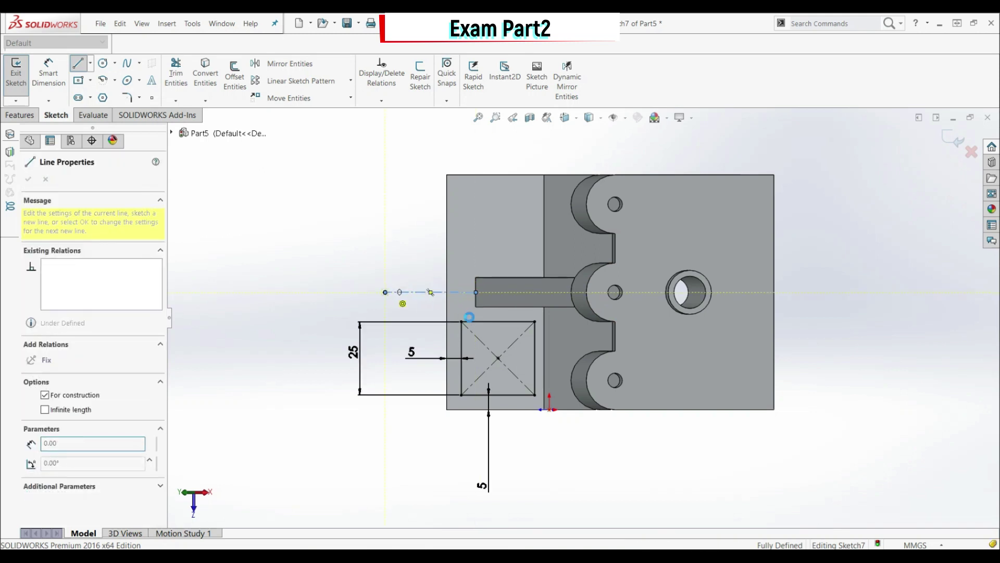
{"action": "key", "text": "Escape"}
- Mirror the whole square about the centerline to copy it to the other side of the rib
{"action": "left_click", "coordinate": [269, 65]}
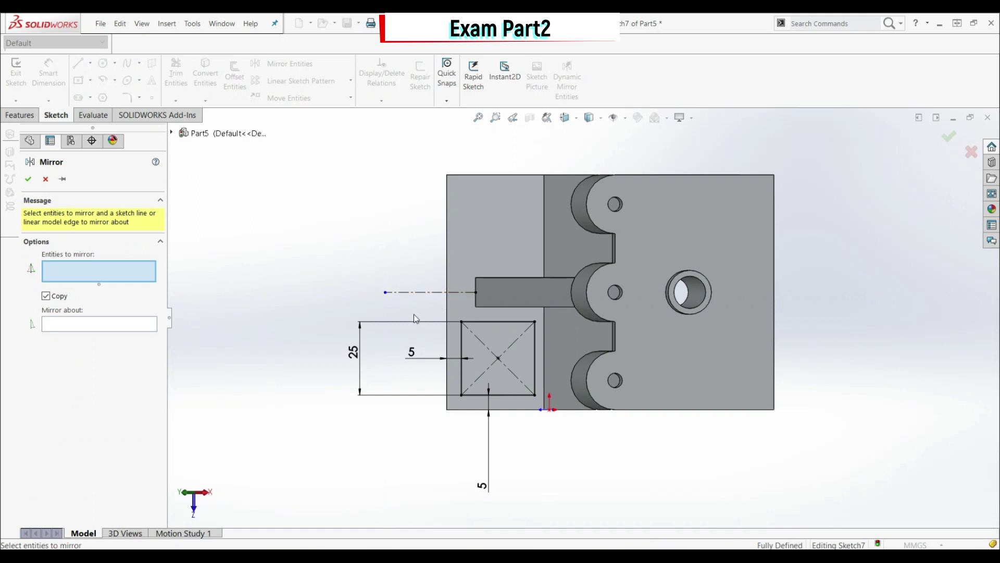
{"action": "mouse_move", "coordinate": [415, 315]}
{"action": "left_mouse_down"}
{"action": "mouse_move", "coordinate": [518, 352]}
{"action": "mouse_move", "coordinate": [564, 419]}
{"action": "left_mouse_up"}
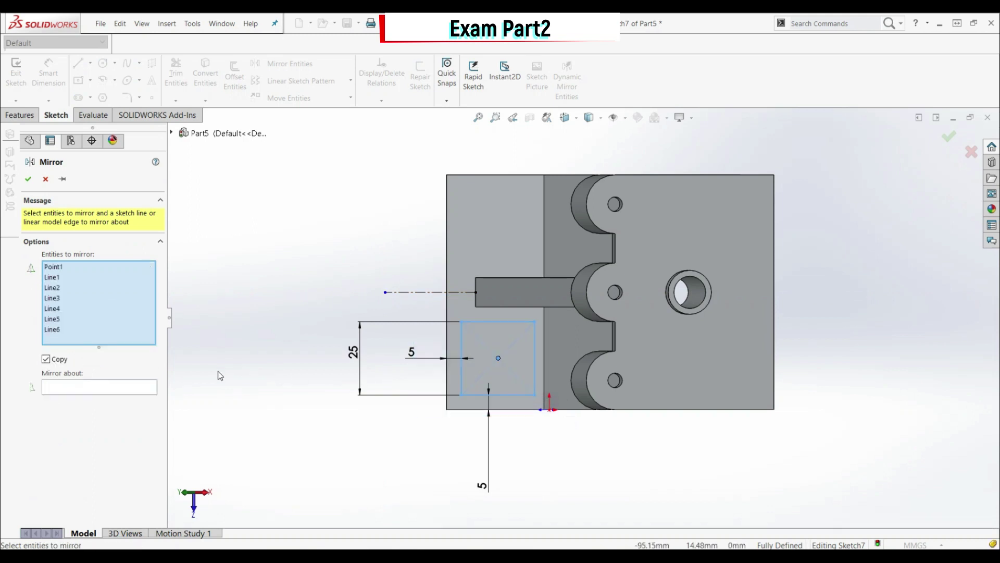
{"action": "left_click", "coordinate": [101, 387]}
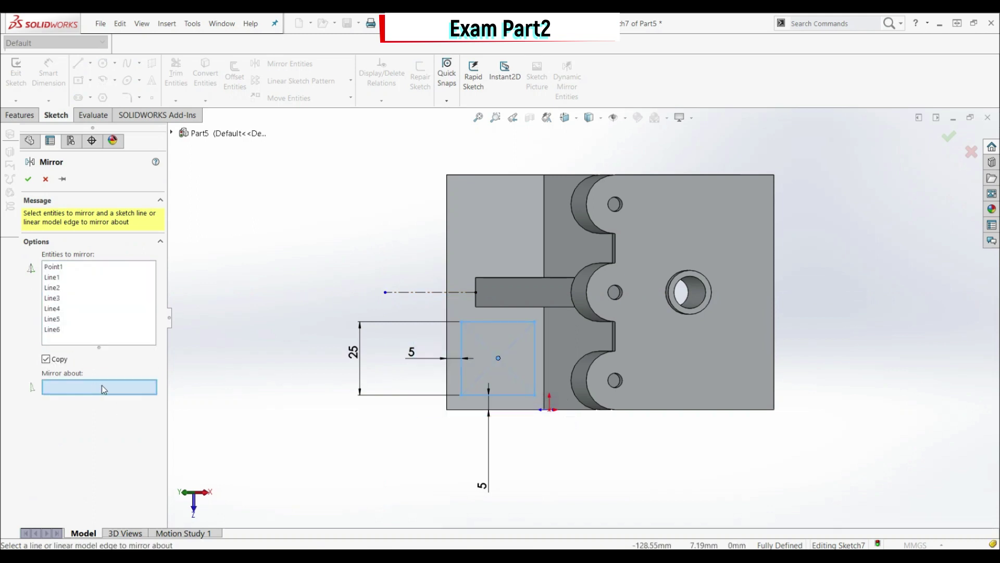
{"action": "left_click", "coordinate": [411, 293]}
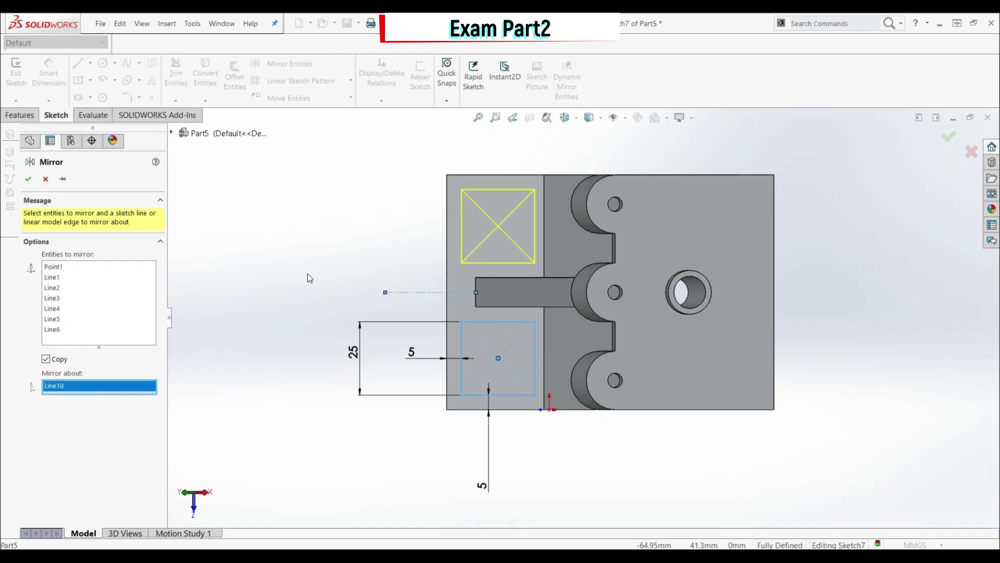
{"action": "left_click", "coordinate": [28, 180]}
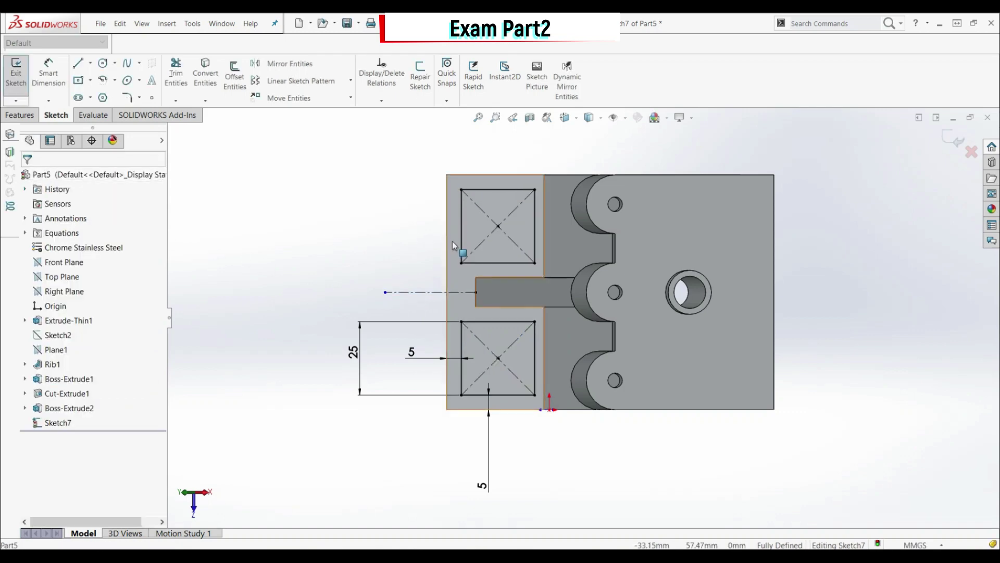
- Cut both squares into the angled plate as pockets with a blind depth of 2.5 mm
{"action": "mouse_move", "coordinate": [452, 240]}
{"action": "middle_mouse_down"}
{"action": "mouse_move", "coordinate": [385, 190]}
{"action": "mouse_move", "coordinate": [462, 134]}
{"action": "mouse_move", "coordinate": [429, 152]}
{"action": "mouse_move", "coordinate": [402, 208]}
{"action": "mouse_move", "coordinate": [386, 206]}
{"action": "middle_mouse_up"}
{"action": "left_click", "coordinate": [32, 119]}
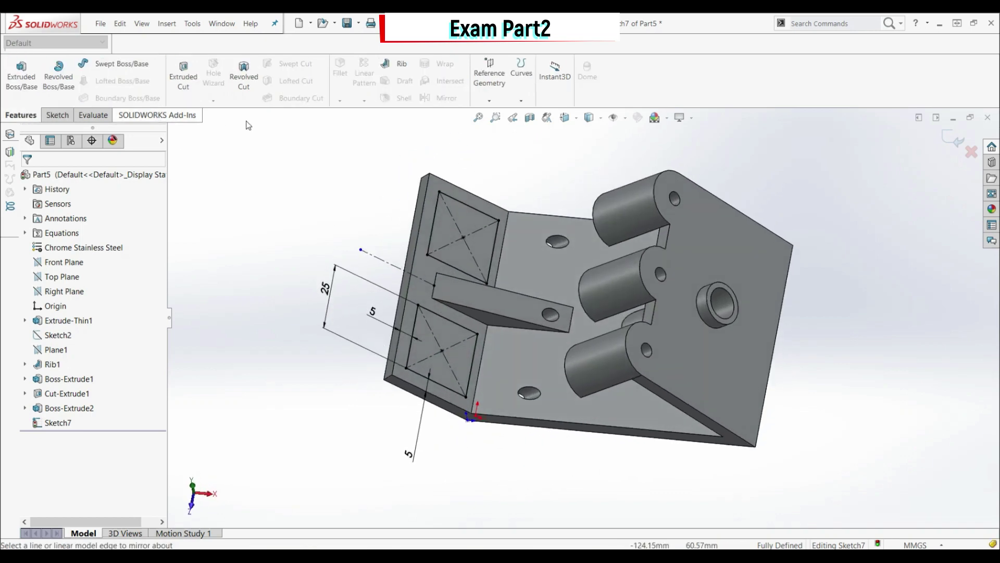
{"action": "left_click", "coordinate": [192, 80]}
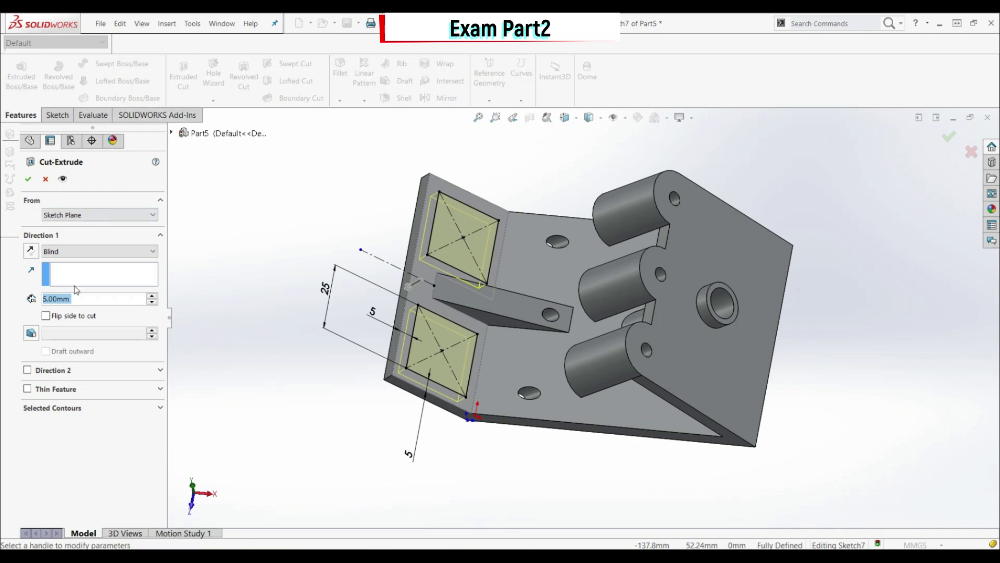
{"action": "type", "text": "2.5"}
{"action": "key", "text": "Return"}
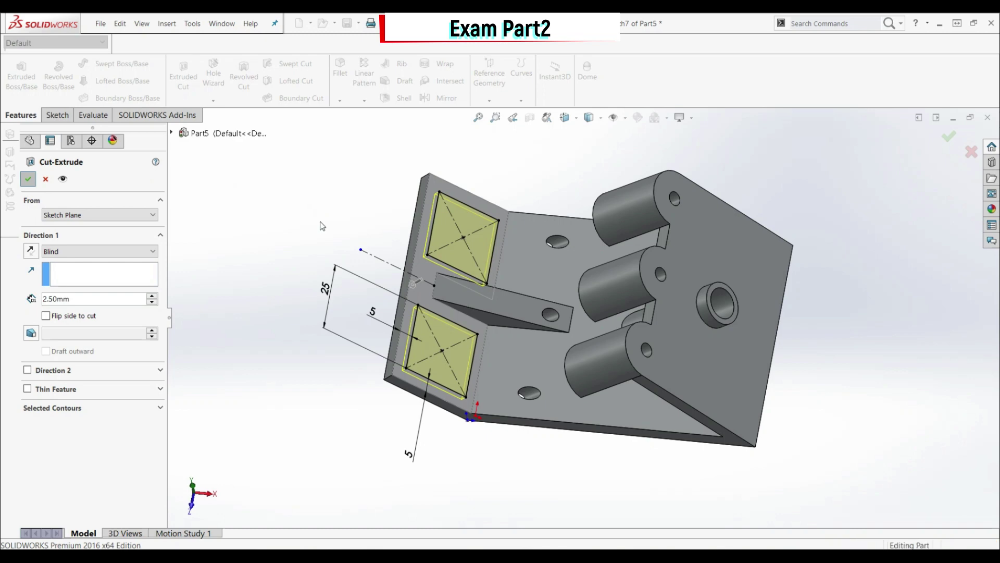
{"action": "key", "text": "Return"}
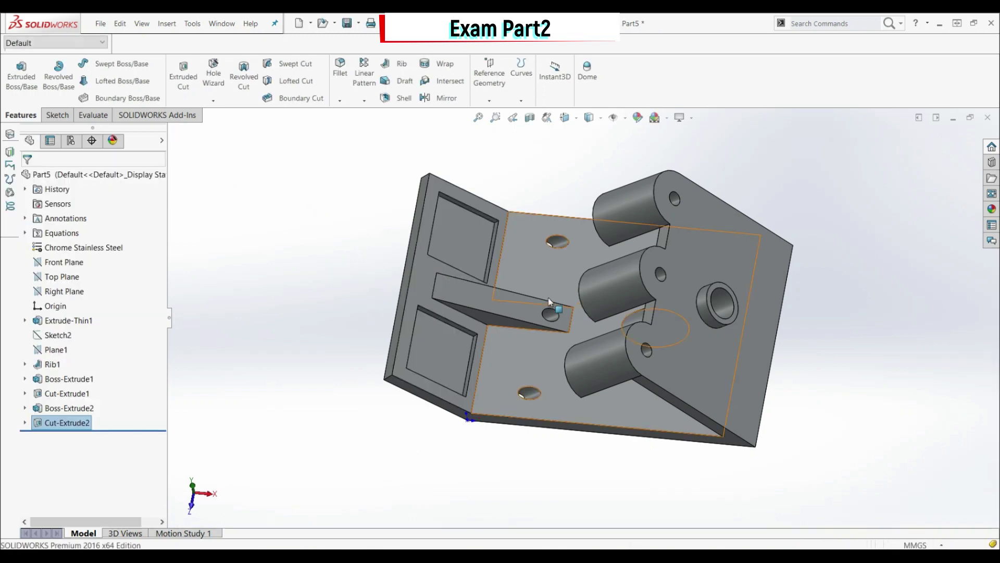
- Start a fillet with a 5 mm radius and select the two outer corner edges of the angled plate
{"action": "scroll", "coordinate": [521, 293], "scroll_direction": "up", "scroll_amount": 3}
{"action": "scroll", "coordinate": [556, 299], "scroll_direction": "down", "scroll_amount": 4}
{"action": "left_click", "coordinate": [340, 70]}
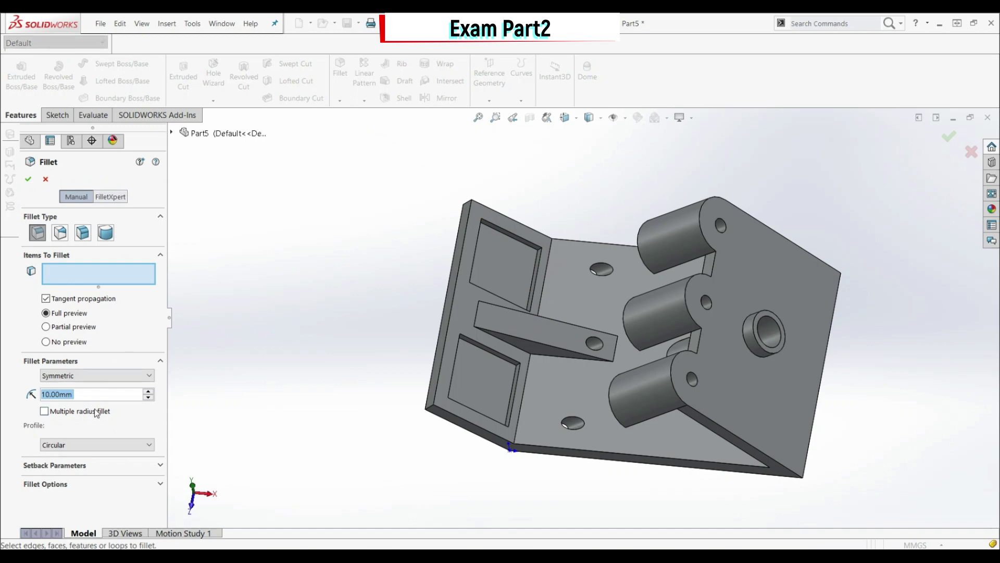
{"action": "type", "text": "5"}
{"action": "key", "text": "Return"}
{"action": "scroll", "coordinate": [469, 412], "scroll_direction": "down", "scroll_amount": 5}
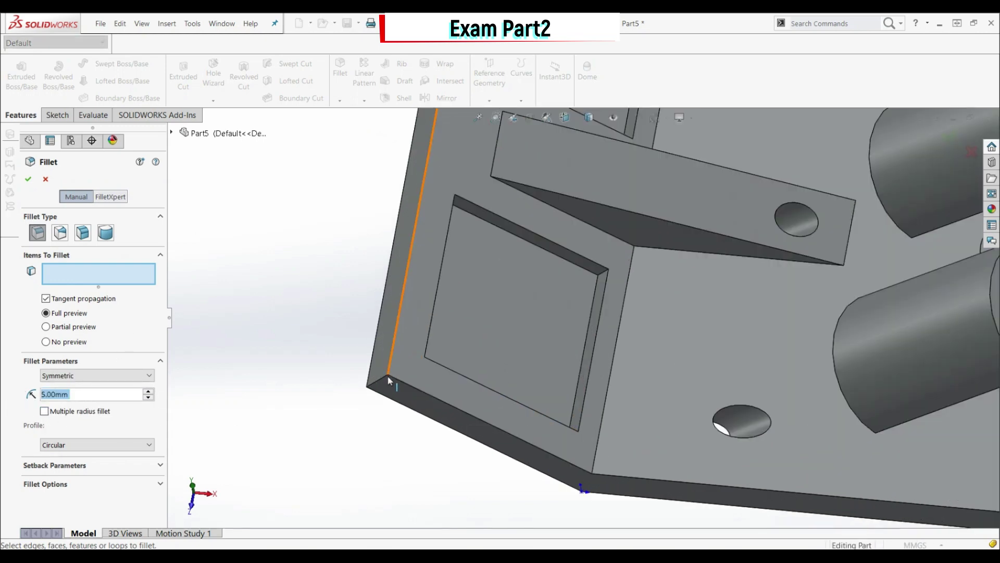
{"action": "left_click", "coordinate": [386, 388]}
{"action": "scroll", "coordinate": [426, 401], "scroll_direction": "up", "scroll_amount": 5}
{"action": "middle_click_drag", "start_coordinate": [476, 311], "coordinate": [837, 335]}
{"action": "scroll", "coordinate": [693, 310], "scroll_direction": "down", "scroll_amount": 5}
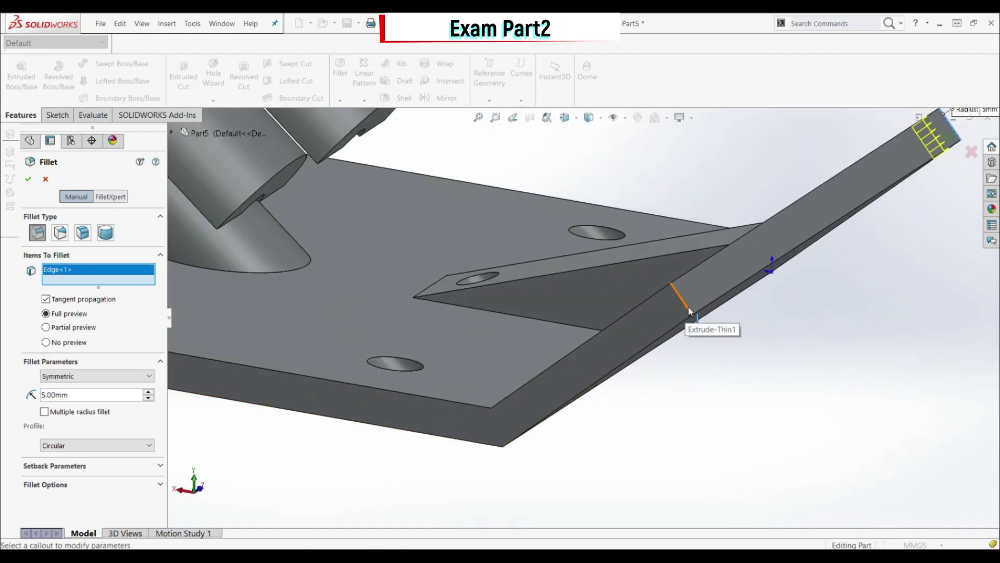
{"action": "left_click", "coordinate": [692, 310]}
- Add the four corner edges of the pocket farther from the origin to the fillet selection and finish the fillet
{"action": "scroll", "coordinate": [672, 308], "scroll_direction": "up", "scroll_amount": 2}
{"action": "middle_click_drag", "start_coordinate": [672, 310], "coordinate": [651, 333]}
{"action": "scroll", "coordinate": [599, 250], "scroll_direction": "down", "scroll_amount": 3}
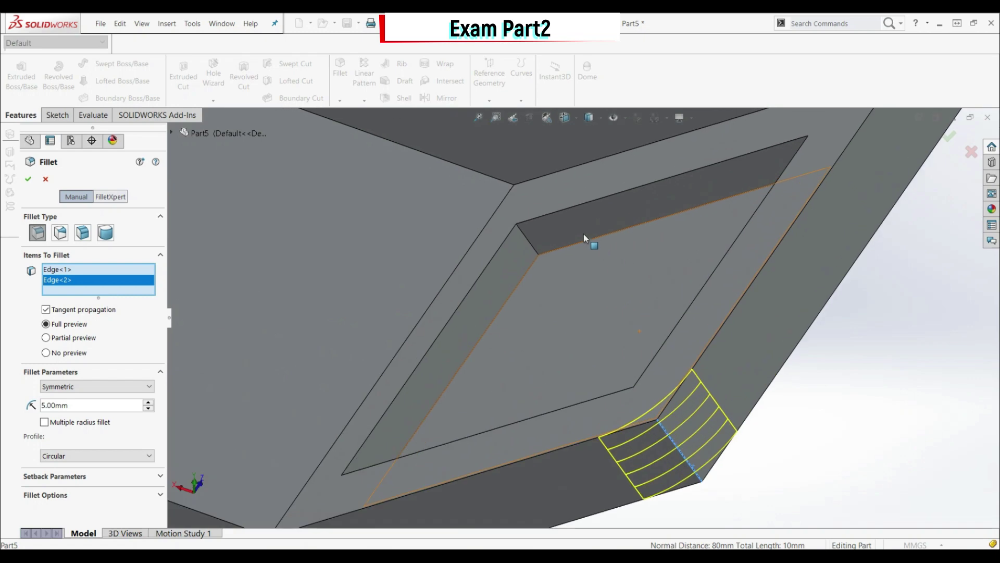
{"action": "left_click", "coordinate": [530, 247]}
{"action": "scroll", "coordinate": [628, 275], "scroll_direction": "up", "scroll_amount": 3}
{"action": "middle_click_drag", "start_coordinate": [628, 274], "coordinate": [680, 240]}
{"action": "scroll", "coordinate": [680, 238], "scroll_direction": "down", "scroll_amount": 3}
{"action": "left_click", "coordinate": [660, 233]}
{"action": "scroll", "coordinate": [755, 347], "scroll_direction": "up", "scroll_amount": 3}
{"action": "middle_click_drag", "start_coordinate": [756, 347], "coordinate": [698, 479]}
{"action": "left_click", "coordinate": [754, 439]}
{"action": "scroll", "coordinate": [573, 403], "scroll_direction": "down", "scroll_amount": 6}
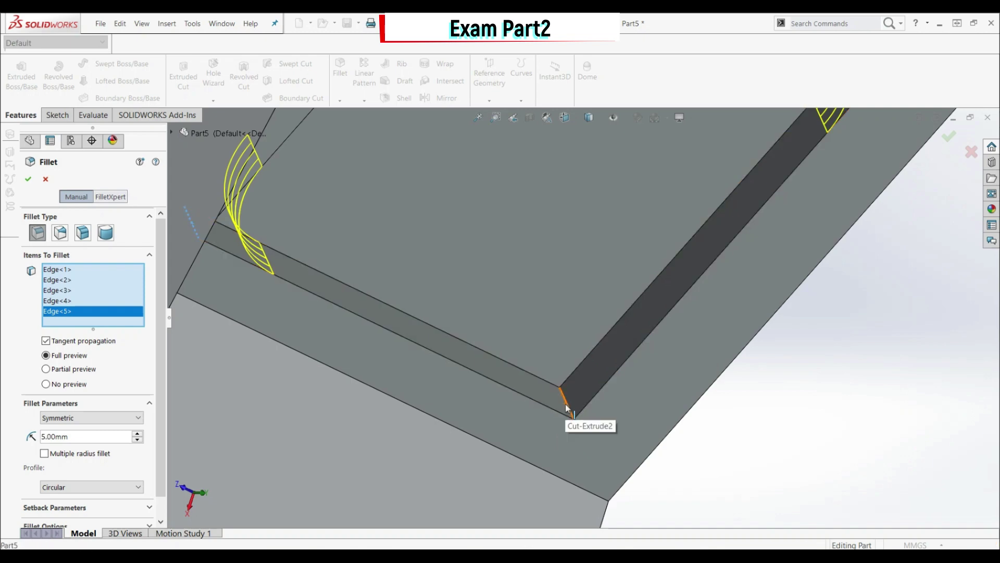
{"action": "left_click", "coordinate": [566, 408]}
{"action": "scroll", "coordinate": [583, 427], "scroll_direction": "up", "scroll_amount": 6}
{"action": "left_click", "coordinate": [31, 184]}
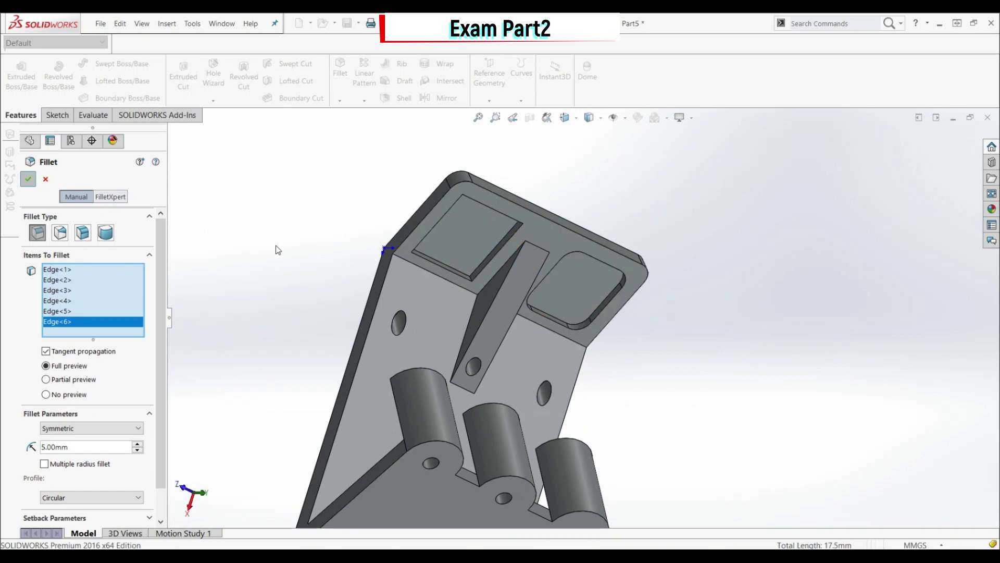
{"action": "middle_click_drag", "start_coordinate": [380, 297], "coordinate": [455, 339]}
{"action": "scroll", "coordinate": [531, 341], "scroll_direction": "down", "scroll_amount": 2}
{"action": "scroll", "coordinate": [532, 345], "scroll_direction": "down", "scroll_amount": 2}
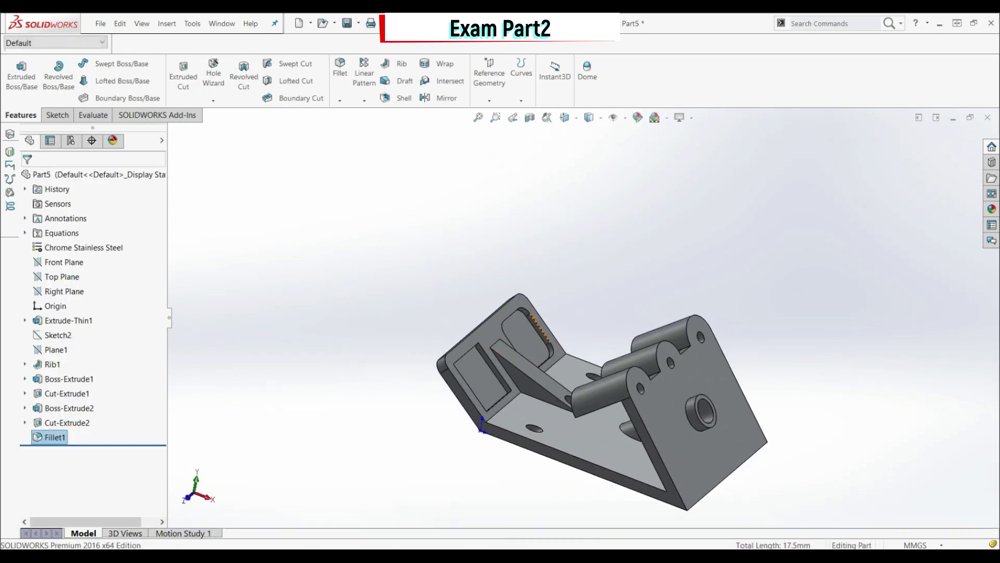
- Evaluate the mass properties of the finished bracket with A at 100 and B at 80
{"action": "left_click", "coordinate": [93, 115]}
{"action": "left_click", "coordinate": [83, 75]}
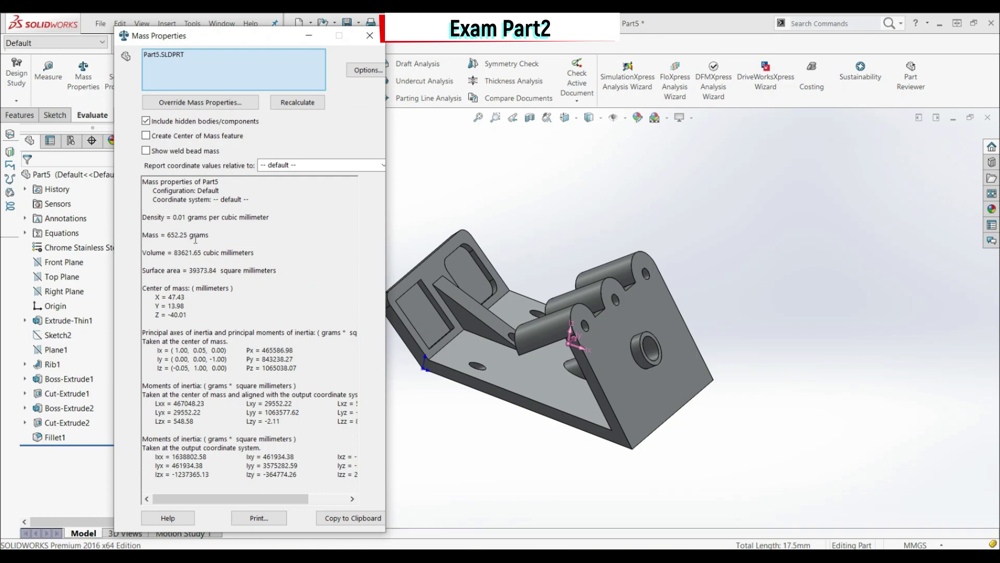
{"action": "left_click", "coordinate": [370, 35]}
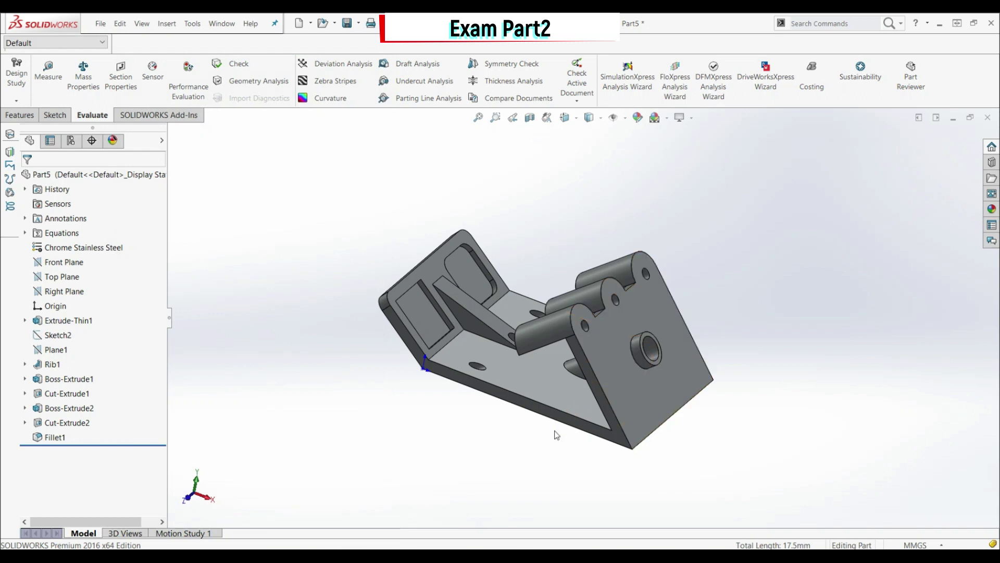
- Set global variable A to 110 and B to 85 in the equations and apply the changes
{"action": "right_click", "coordinate": [61, 239]}
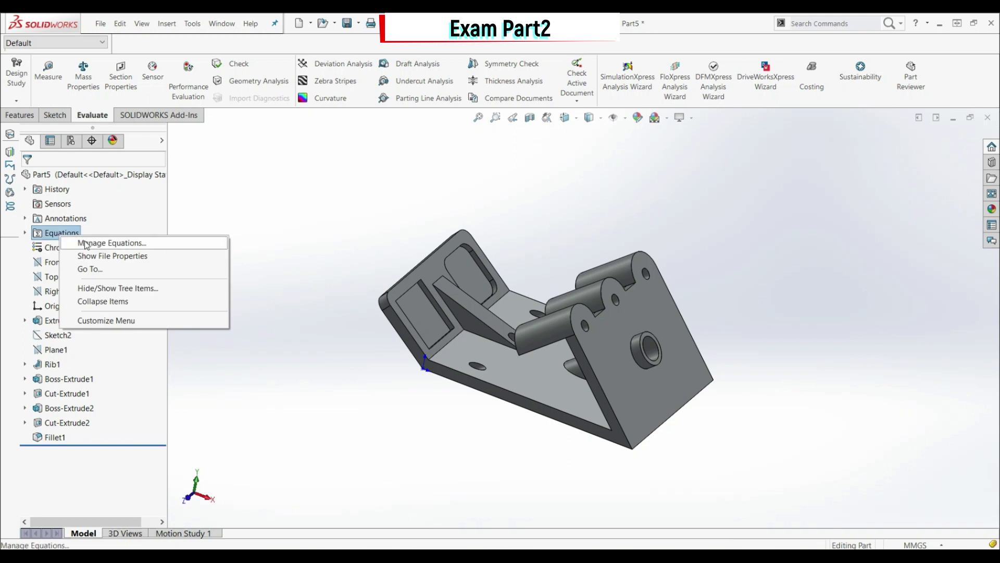
{"action": "left_click", "coordinate": [88, 243]}
{"action": "left_click", "coordinate": [380, 252]}
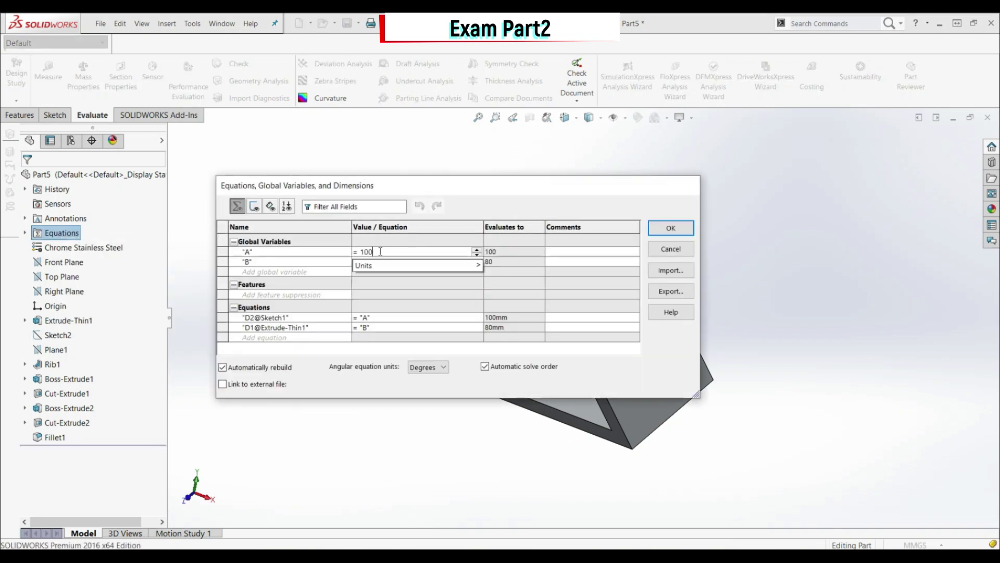
{"action": "type", "text": "110"}
{"action": "key", "text": "Return"}
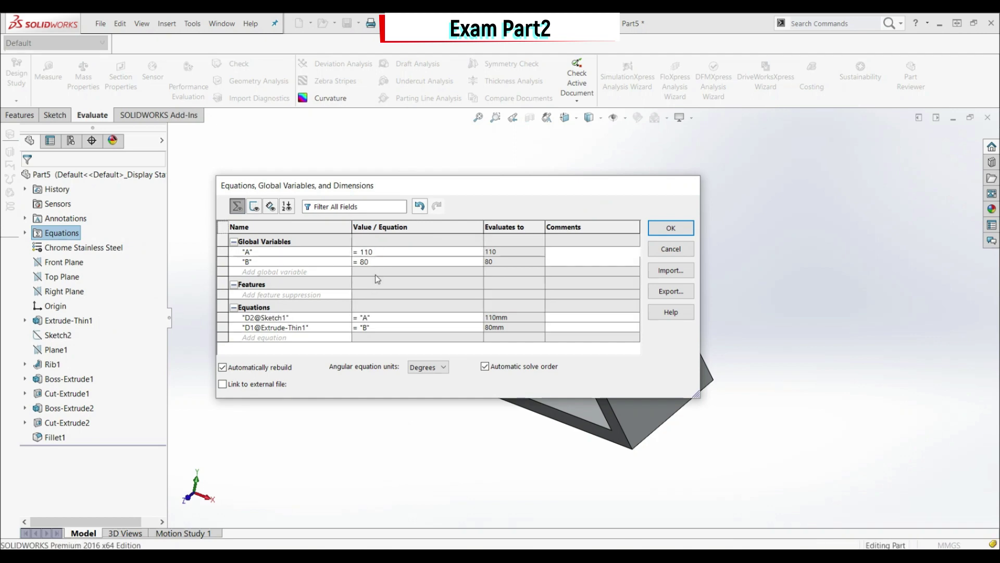
{"action": "left_click", "coordinate": [376, 264]}
{"action": "key", "text": "BackSpace"}
{"action": "type", "text": "5"}
{"action": "key", "text": "Return"}
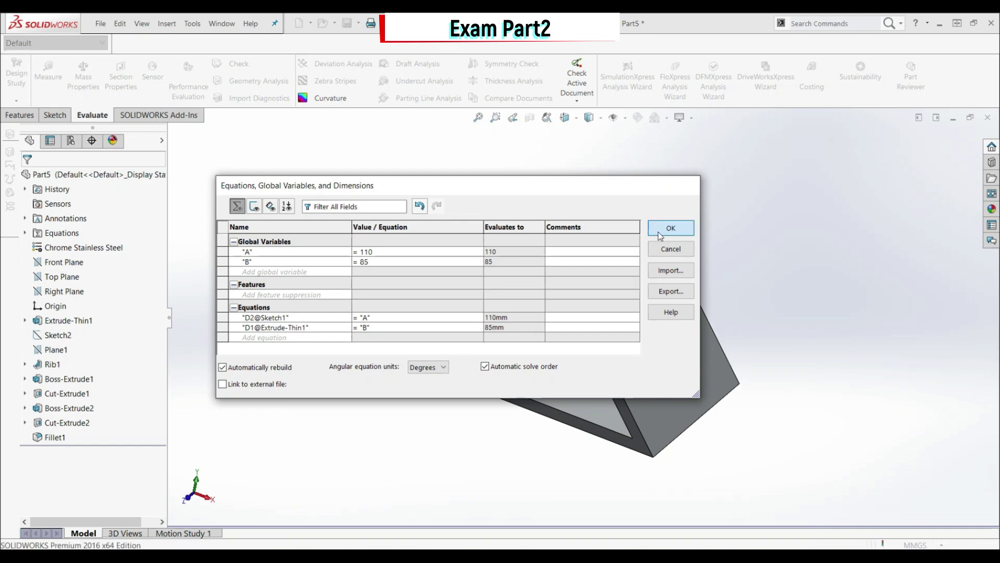
{"action": "left_click", "coordinate": [671, 228]}
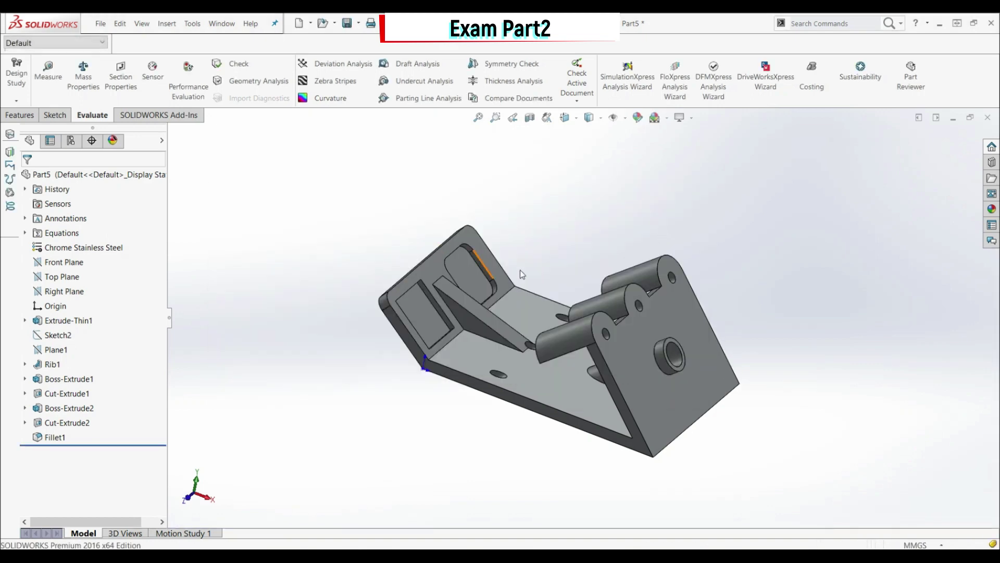
- Evaluate the bracket's mass properties for the variant with A at 110 and B at 85
{"action": "left_click", "coordinate": [89, 79]}
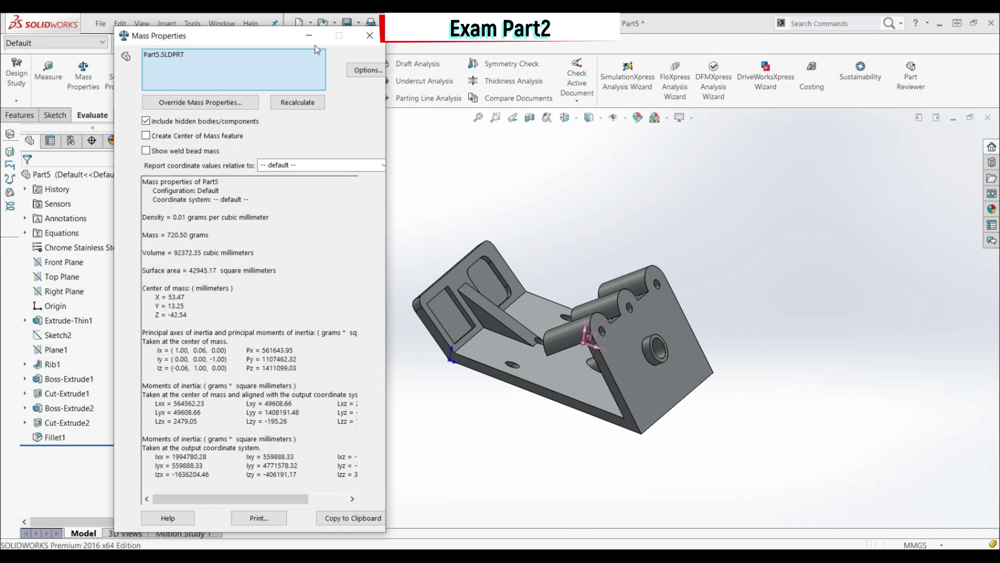
{"action": "left_click", "coordinate": [370, 36]}
{"action": "scroll", "coordinate": [549, 312], "scroll_direction": "down", "scroll_amount": 2}
- Edit the base profile sketch of Extrude-Thin1, viewed face-on, and set the angle between the base and the 55 mm line to 60°
{"action": "left_click", "coordinate": [549, 312]}
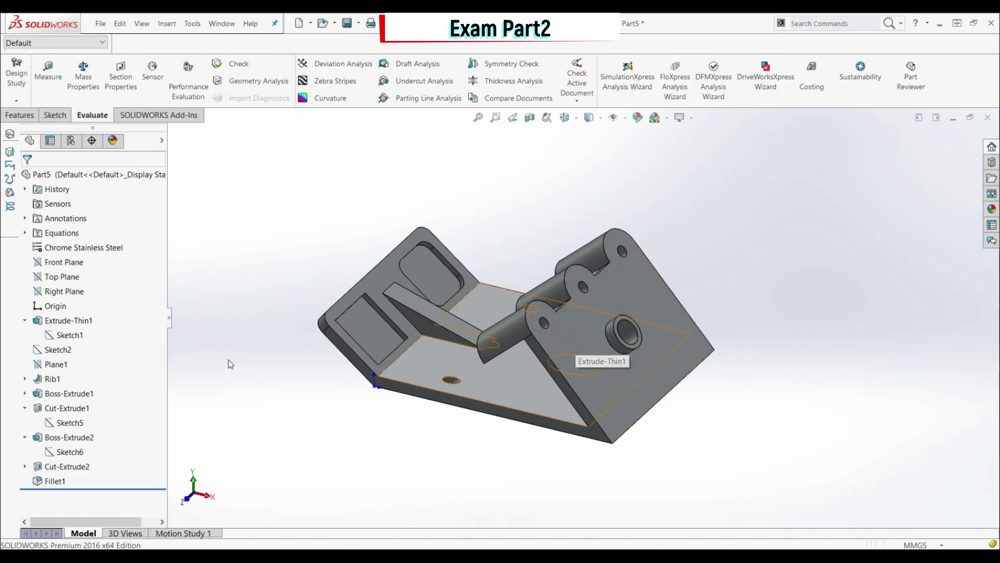
{"action": "left_click", "coordinate": [73, 335]}
{"action": "left_click", "coordinate": [79, 318]}
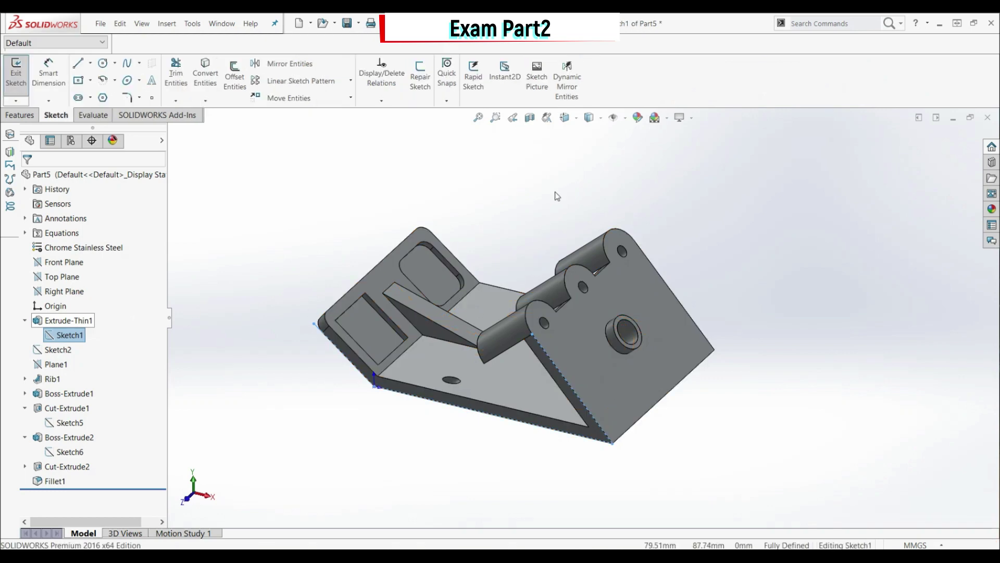
{"action": "left_click", "coordinate": [567, 118]}
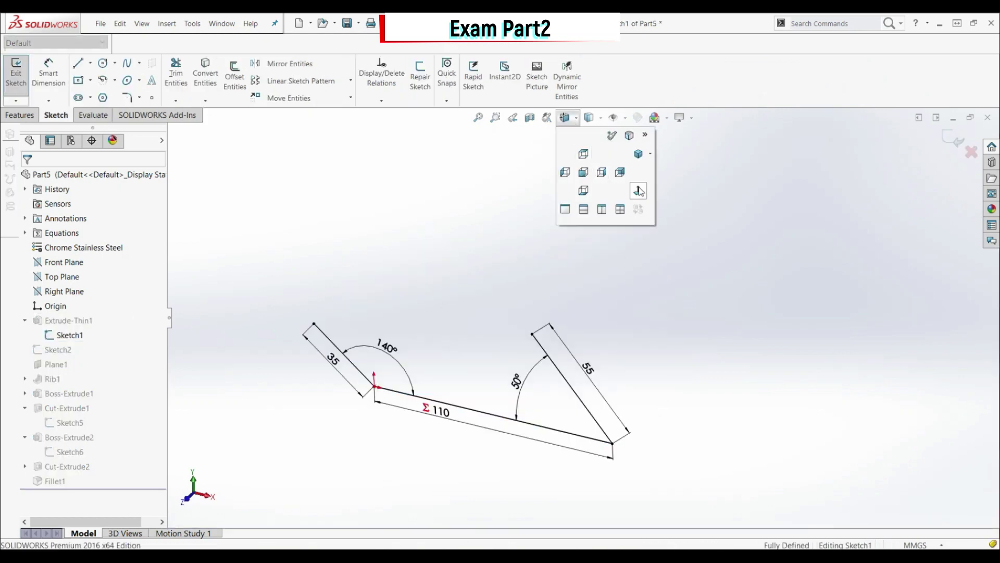
{"action": "left_click", "coordinate": [639, 191]}
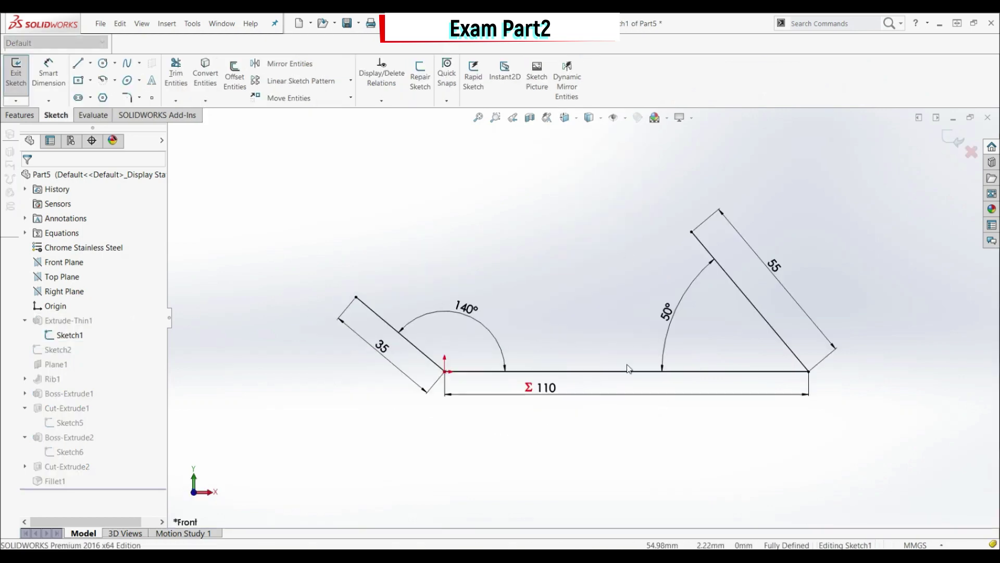
{"action": "double_click", "coordinate": [669, 313]}
{"action": "type", "text": "60"}
{"action": "key", "text": "Return"}
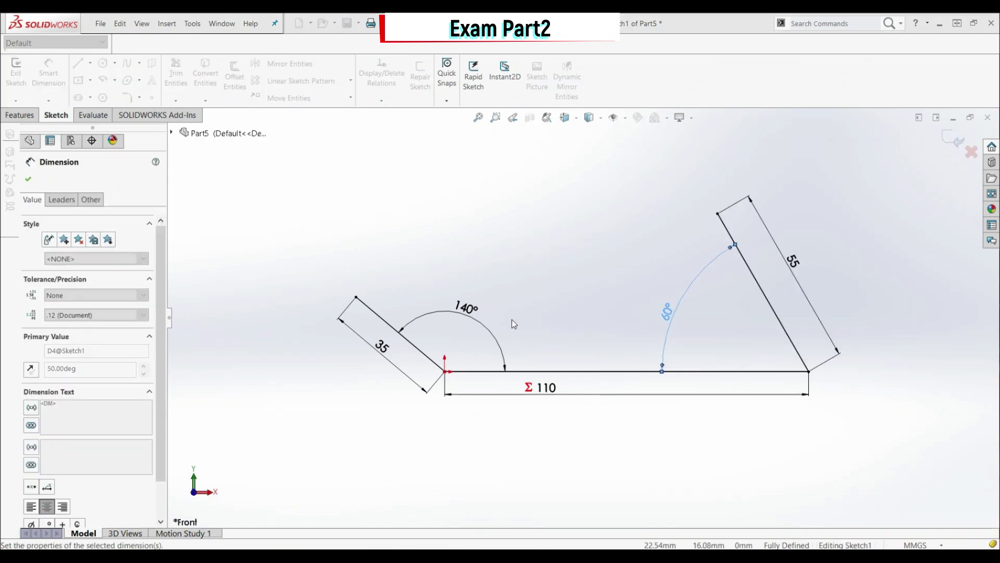
- Set the angle between the base and the 35 mm line to 130° and exit the sketch
{"action": "double_click", "coordinate": [466, 307]}
{"action": "type", "text": "130"}
{"action": "key", "text": "Return"}
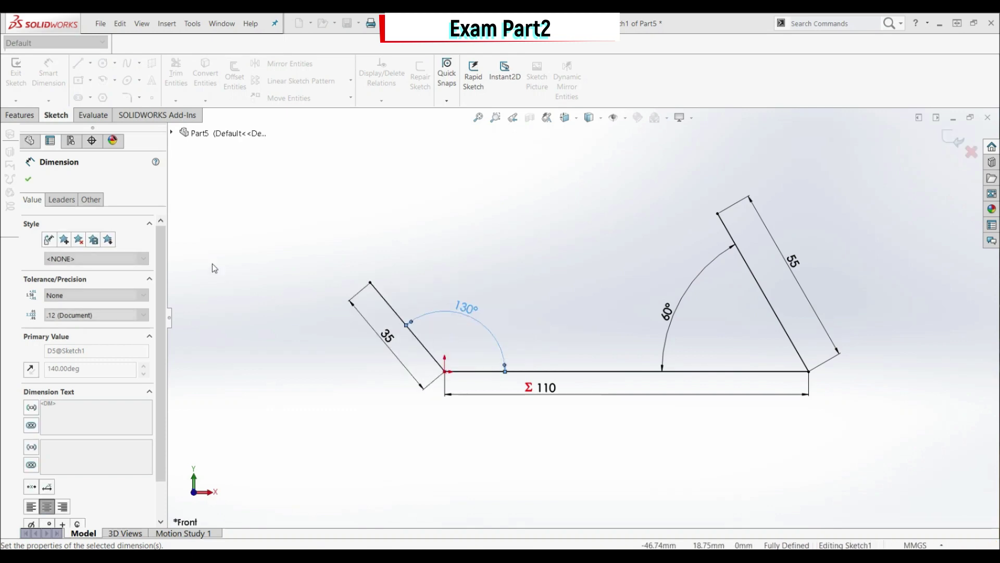
{"action": "left_click", "coordinate": [17, 84]}
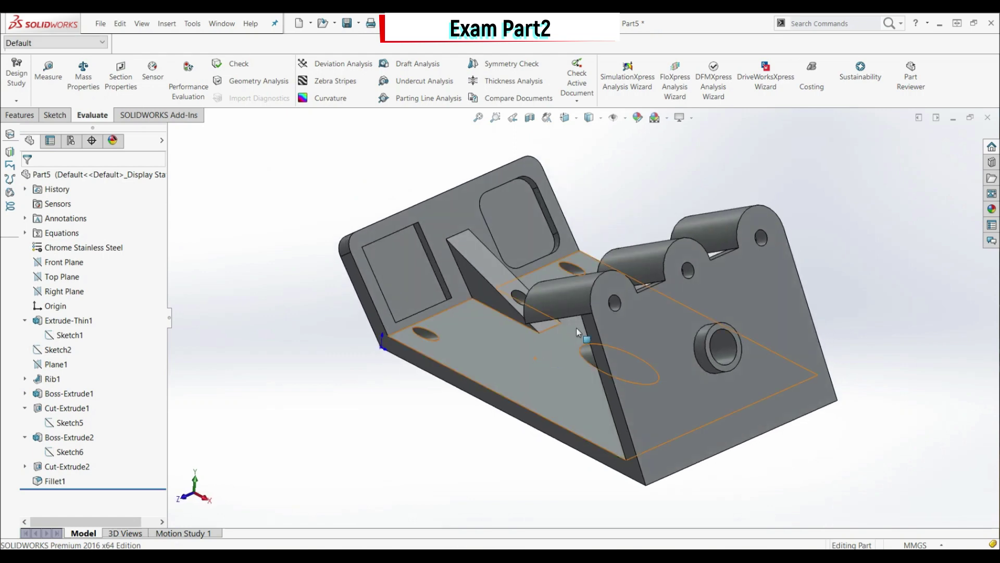
- Evaluate the bracket's mass properties with the plate angles at 60° and 130°
{"action": "left_click", "coordinate": [85, 87]}
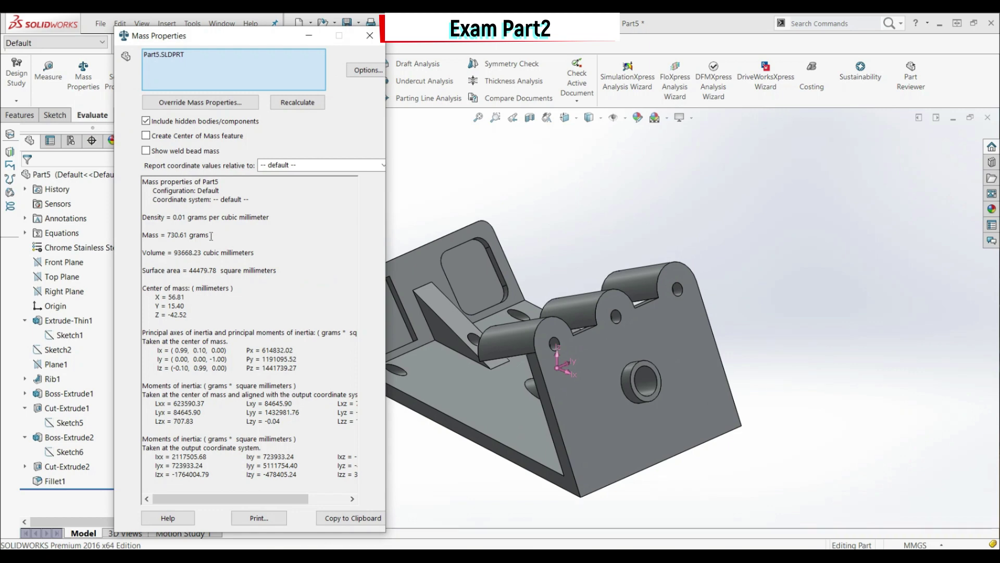
{"action": "left_click", "coordinate": [369, 35]}
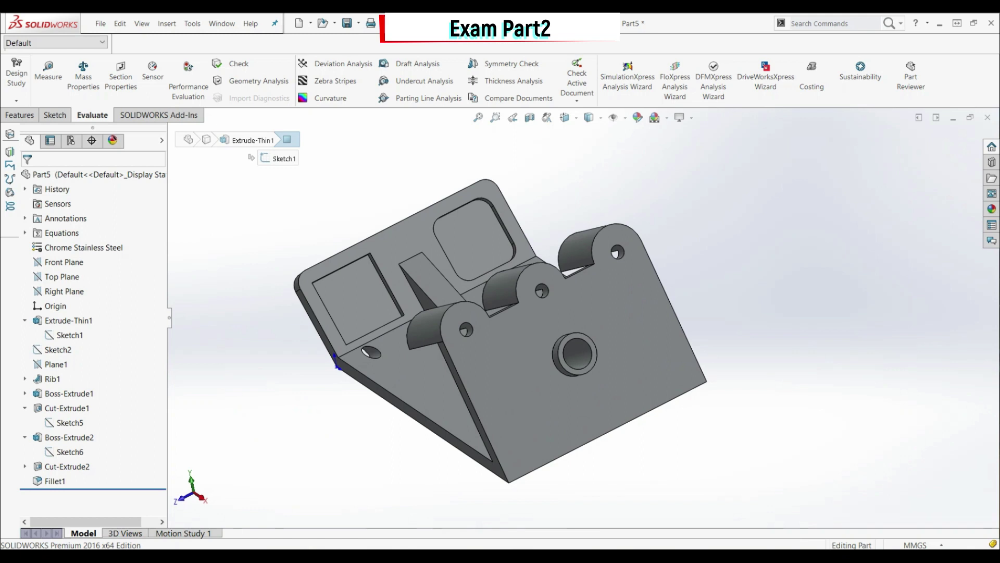
- Set global variable A to 120 and B to 80 in the equations and apply the changes
{"action": "right_click", "coordinate": [64, 235]}
{"action": "left_click", "coordinate": [83, 243]}
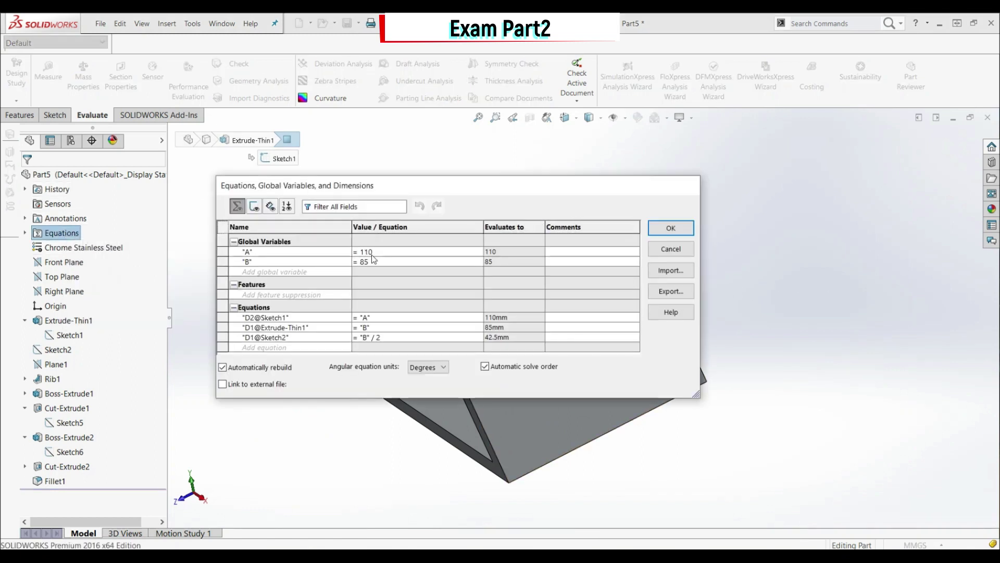
{"action": "left_click", "coordinate": [373, 254]}
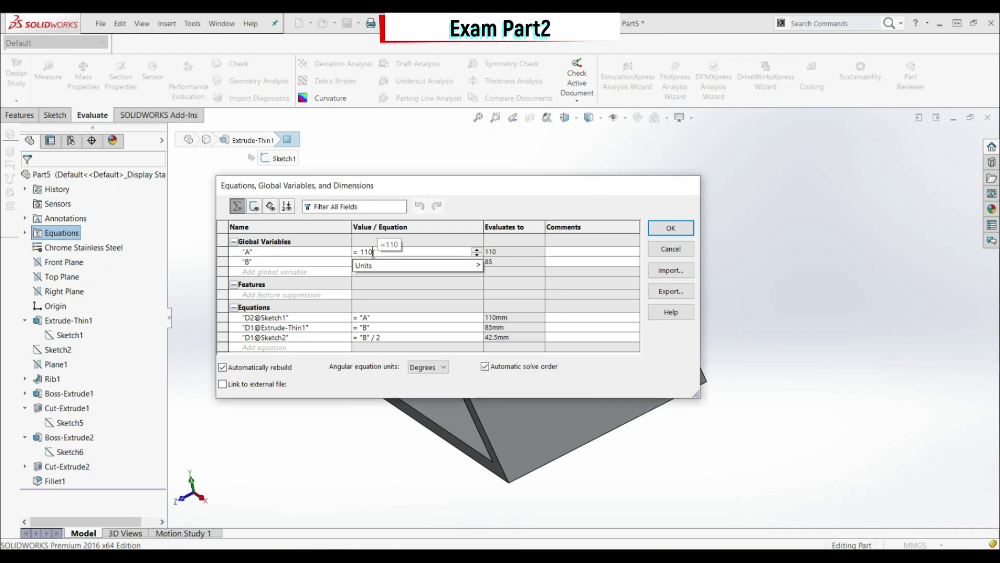
{"action": "type", "text": "120"}
{"action": "key", "text": "Return"}
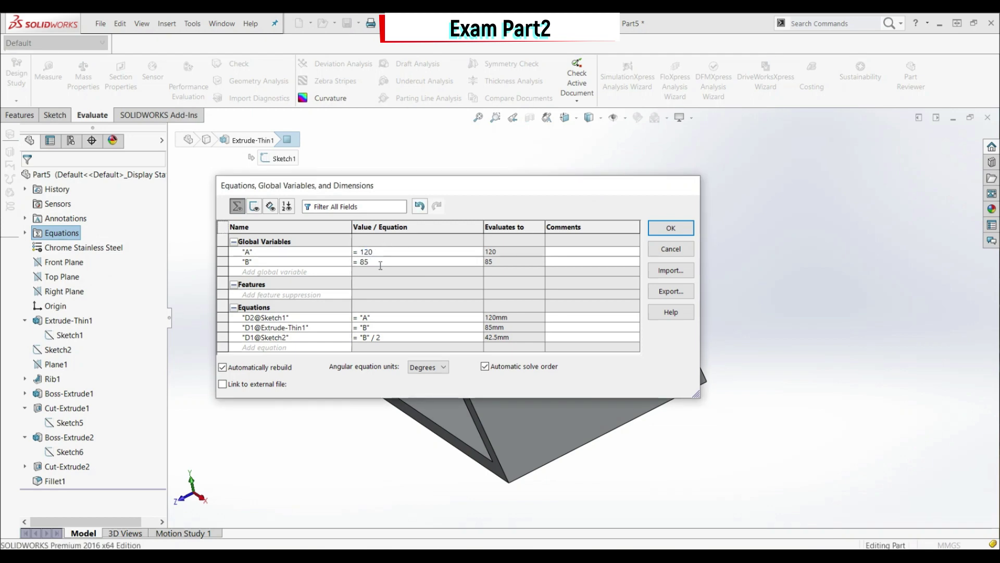
{"action": "left_click", "coordinate": [390, 263]}
{"action": "type", "text": "80"}
{"action": "key", "text": "Return"}
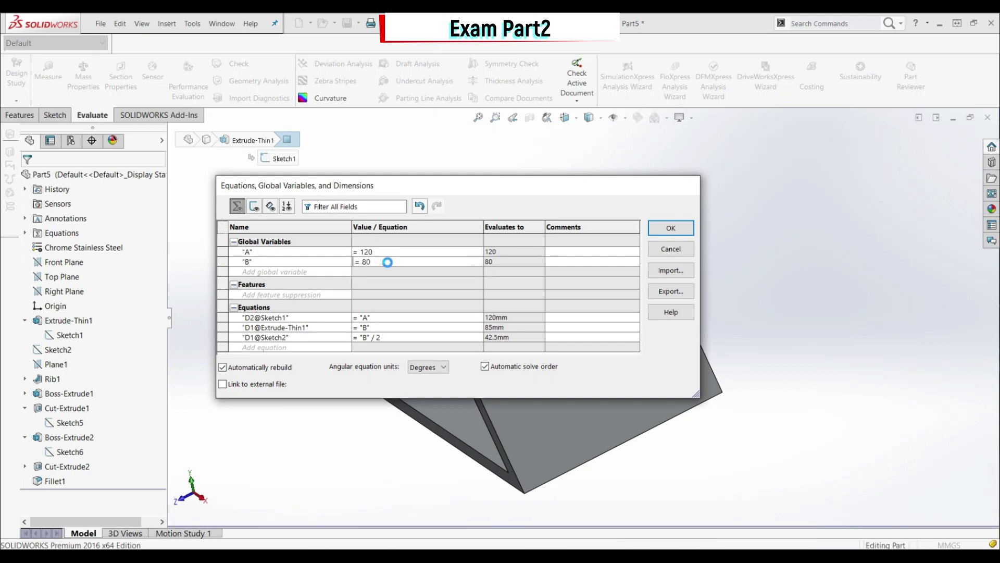
{"action": "left_click", "coordinate": [688, 230]}
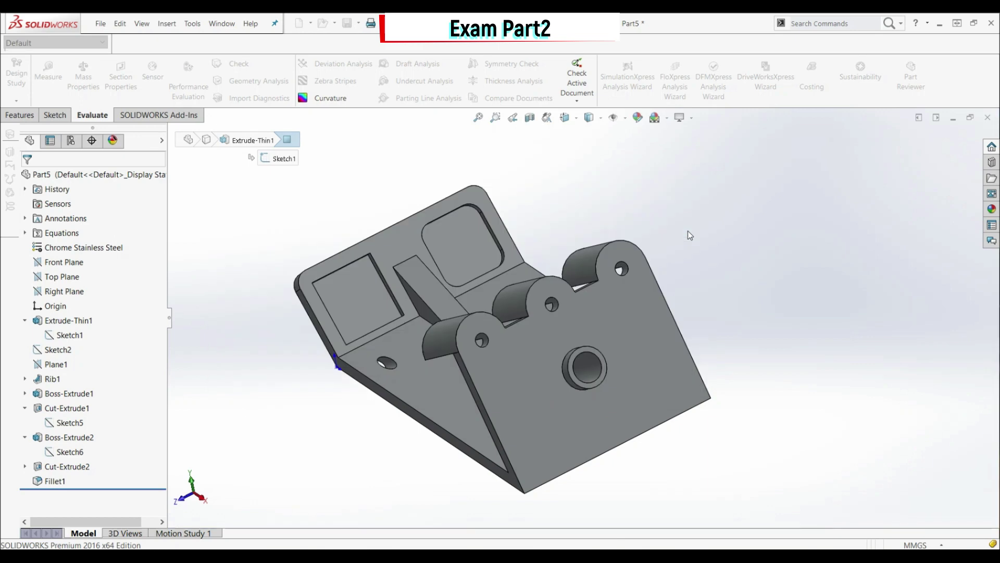
- Evaluate the bracket's mass properties for the variant with A at 120 and B at 80
{"action": "scroll", "coordinate": [484, 320], "scroll_direction": "up", "scroll_amount": 3}
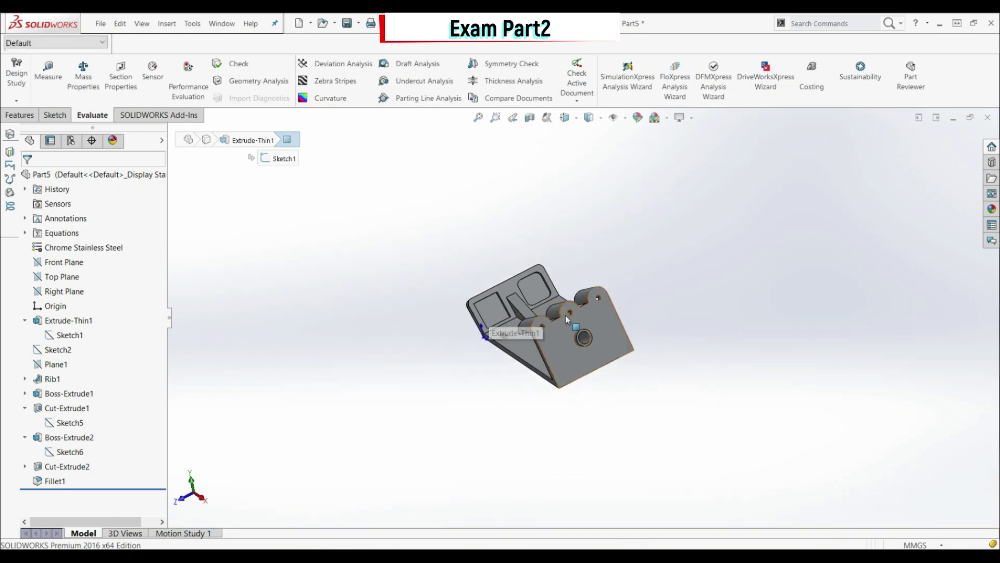
{"action": "scroll", "coordinate": [567, 319], "scroll_direction": "down", "scroll_amount": 3}
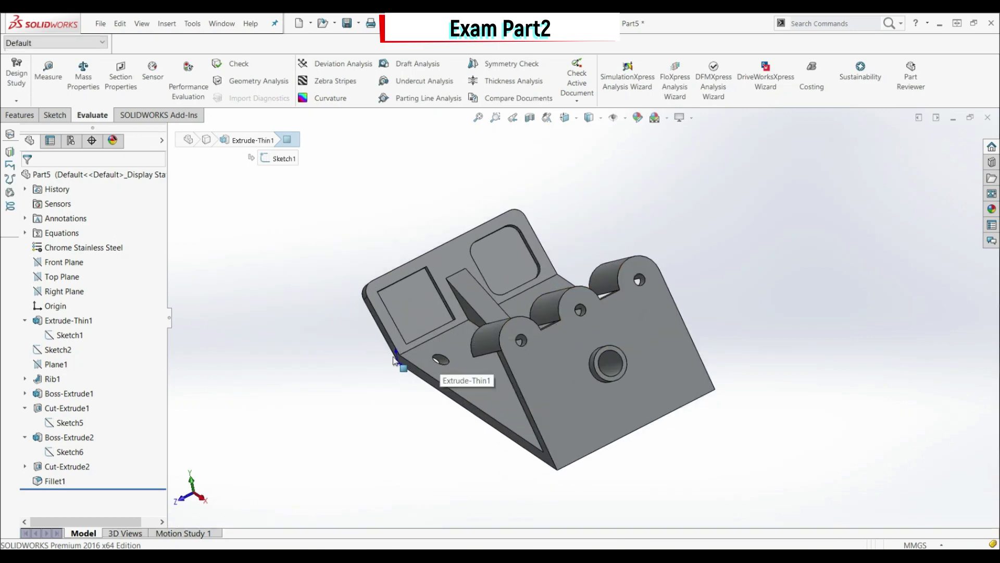
{"action": "left_click", "coordinate": [83, 76]}
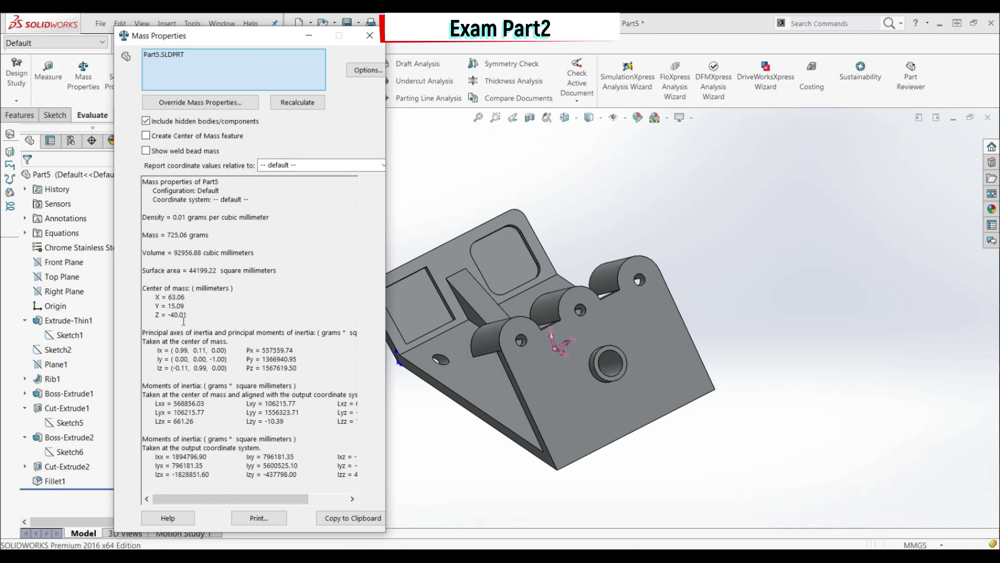
{"action": "left_click", "coordinate": [370, 36]}
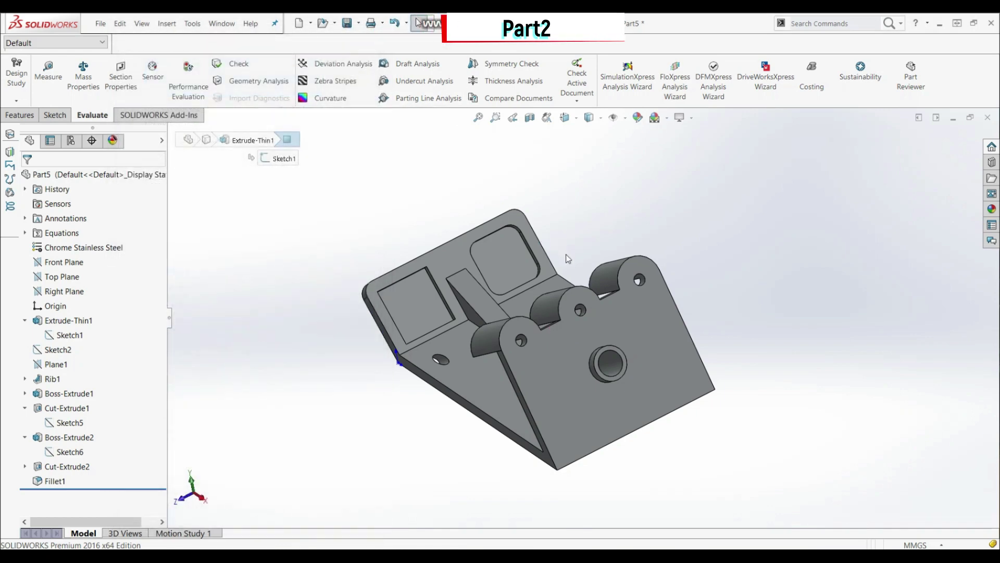